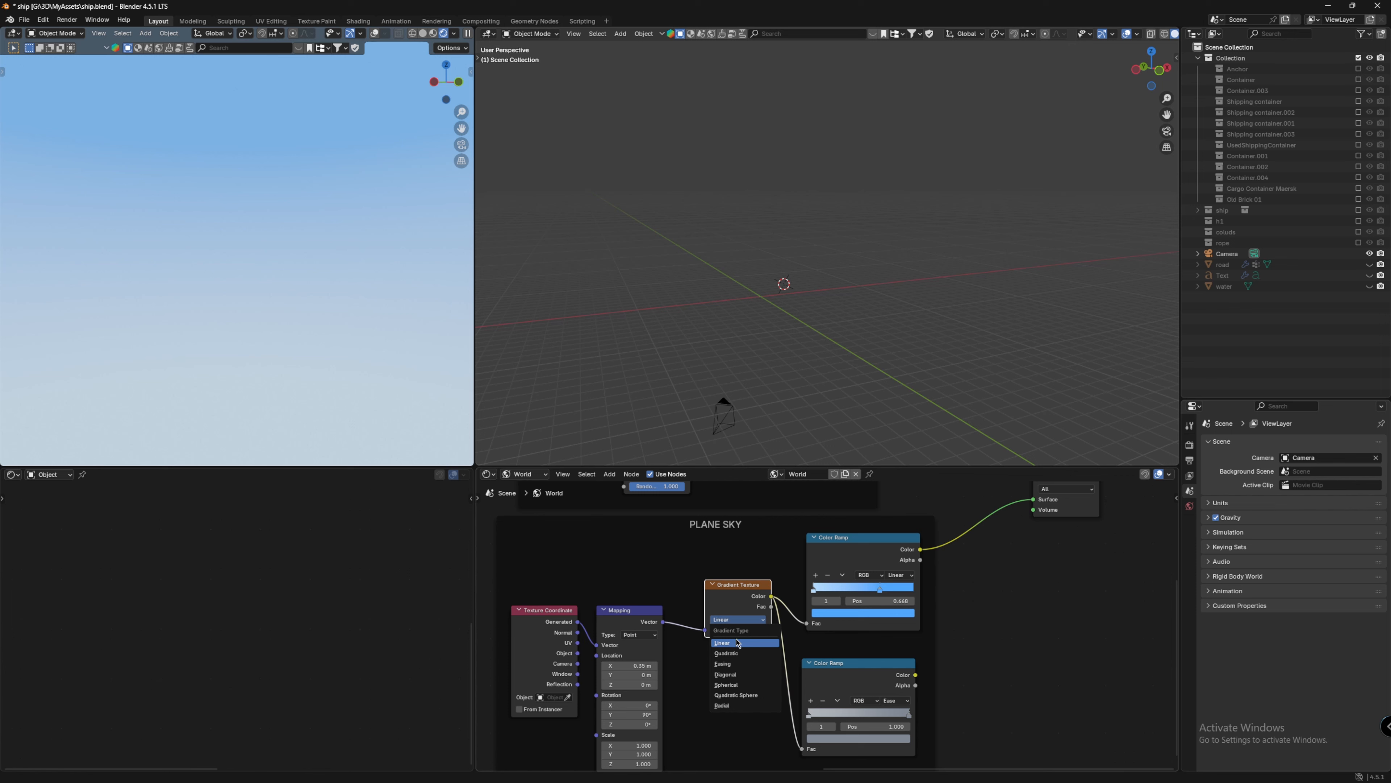
Step: Set the Gradient Texture to Linear and reconnect the Mapping vector output to its Vector input in the PLANE SKY setup
click(740, 606)
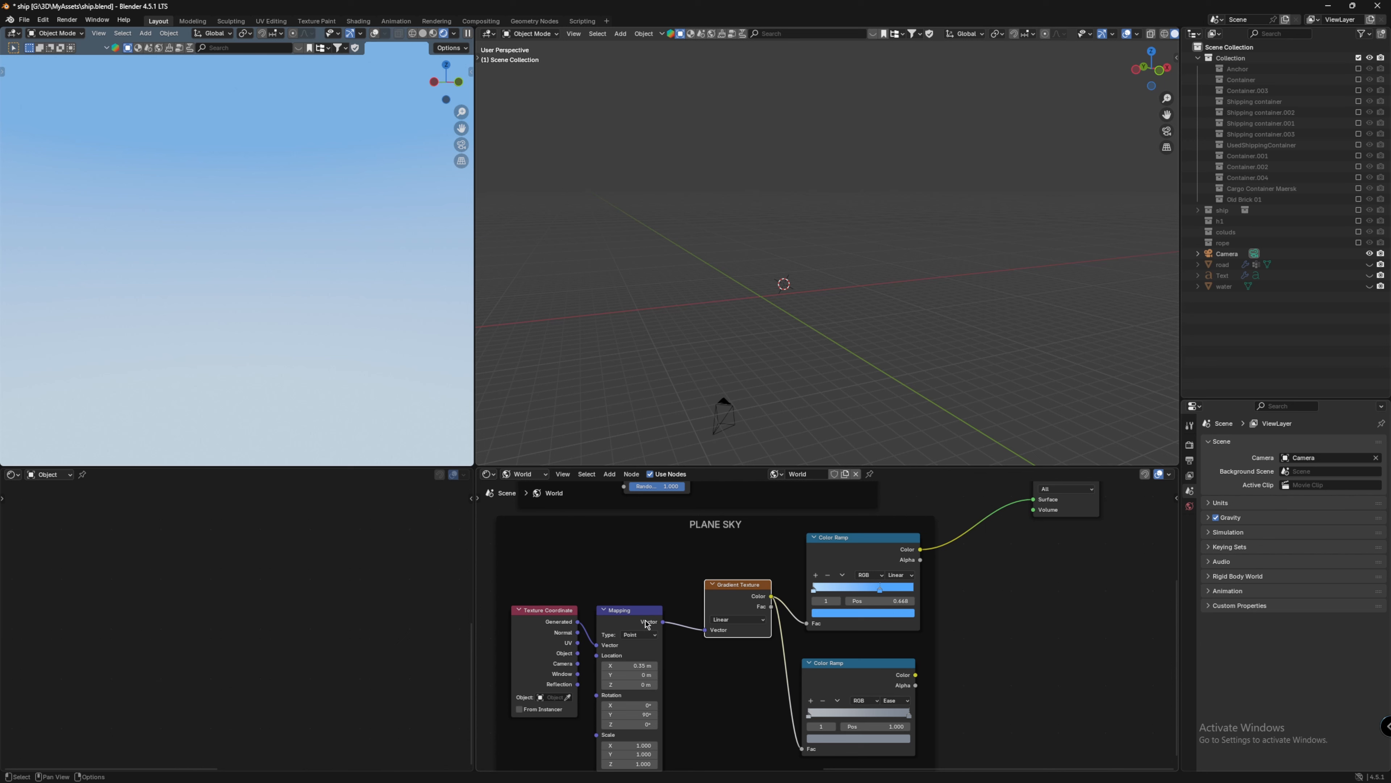
ctrl+right_drag(673, 606, 684, 640)
middle_drag(361, 309, 327, 307)
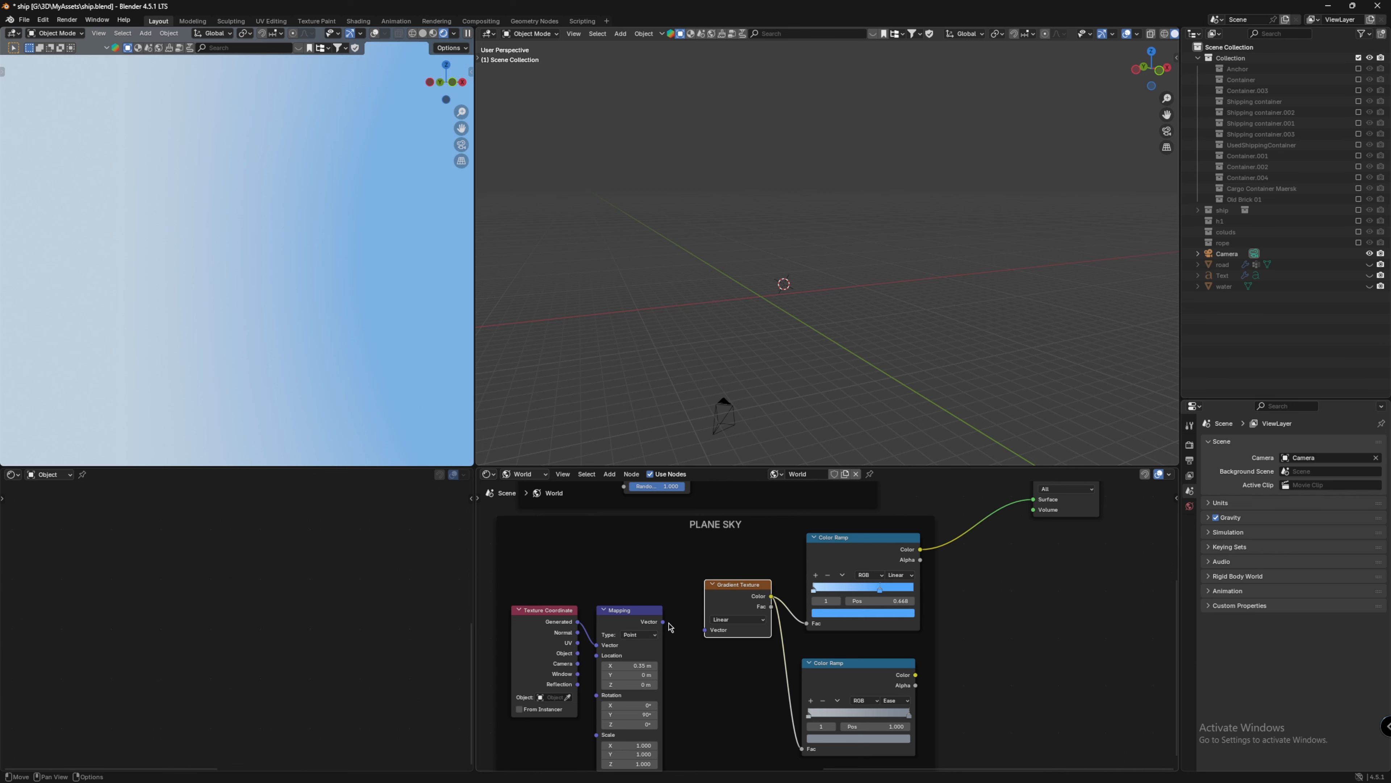
drag(664, 621, 706, 634)
scroll(667, 556, down, 2)
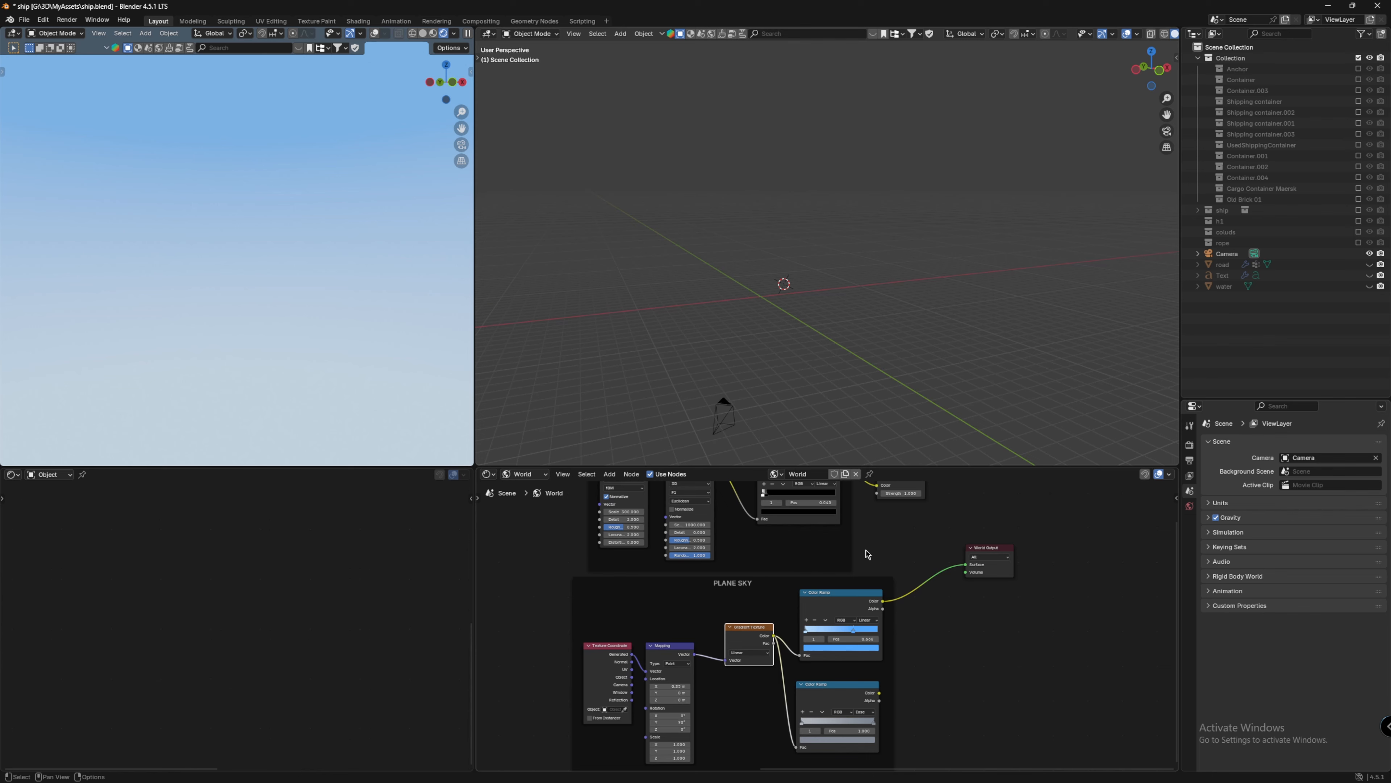
Step: Examine the FOR STARS node frame and its Noise Texture in the world node tree
shift+scroll(868, 555, up, 5)
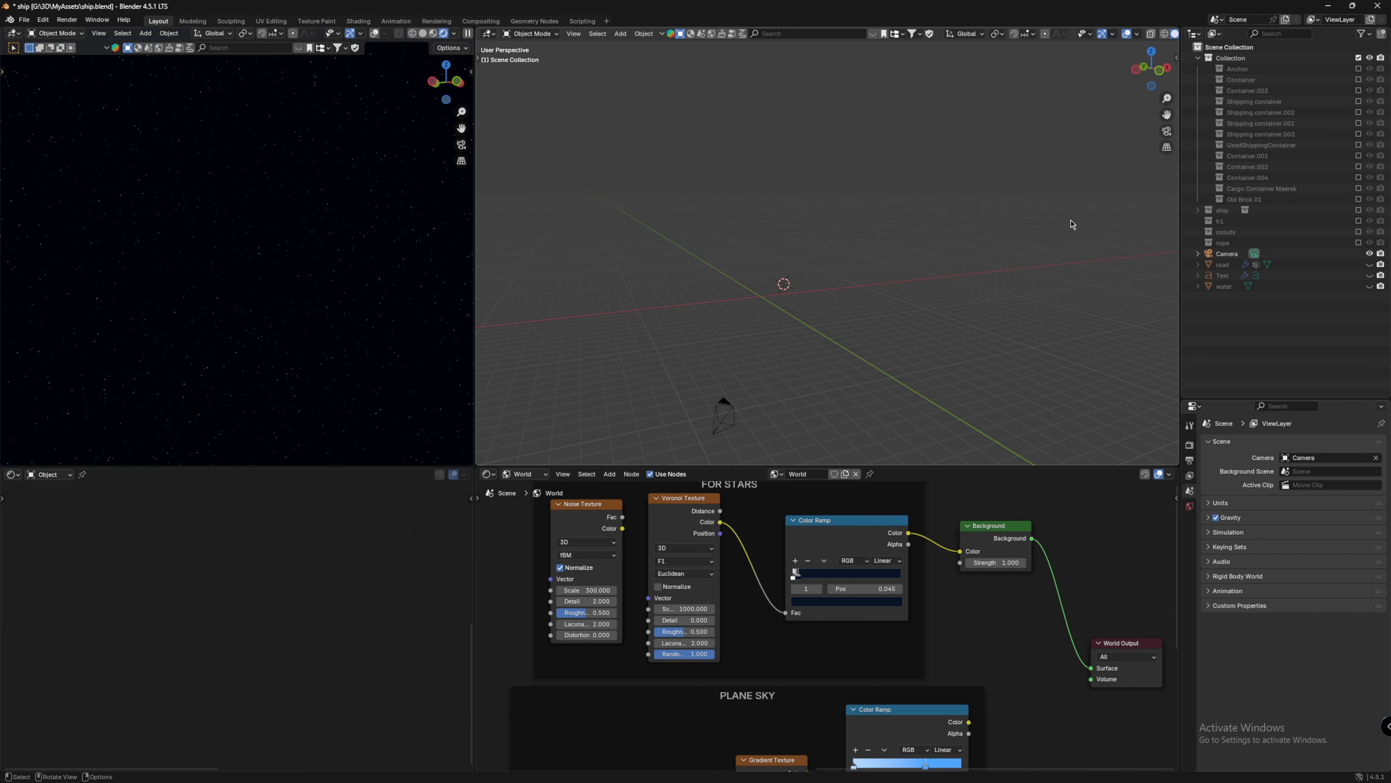
middle_drag(609, 513, 637, 531)
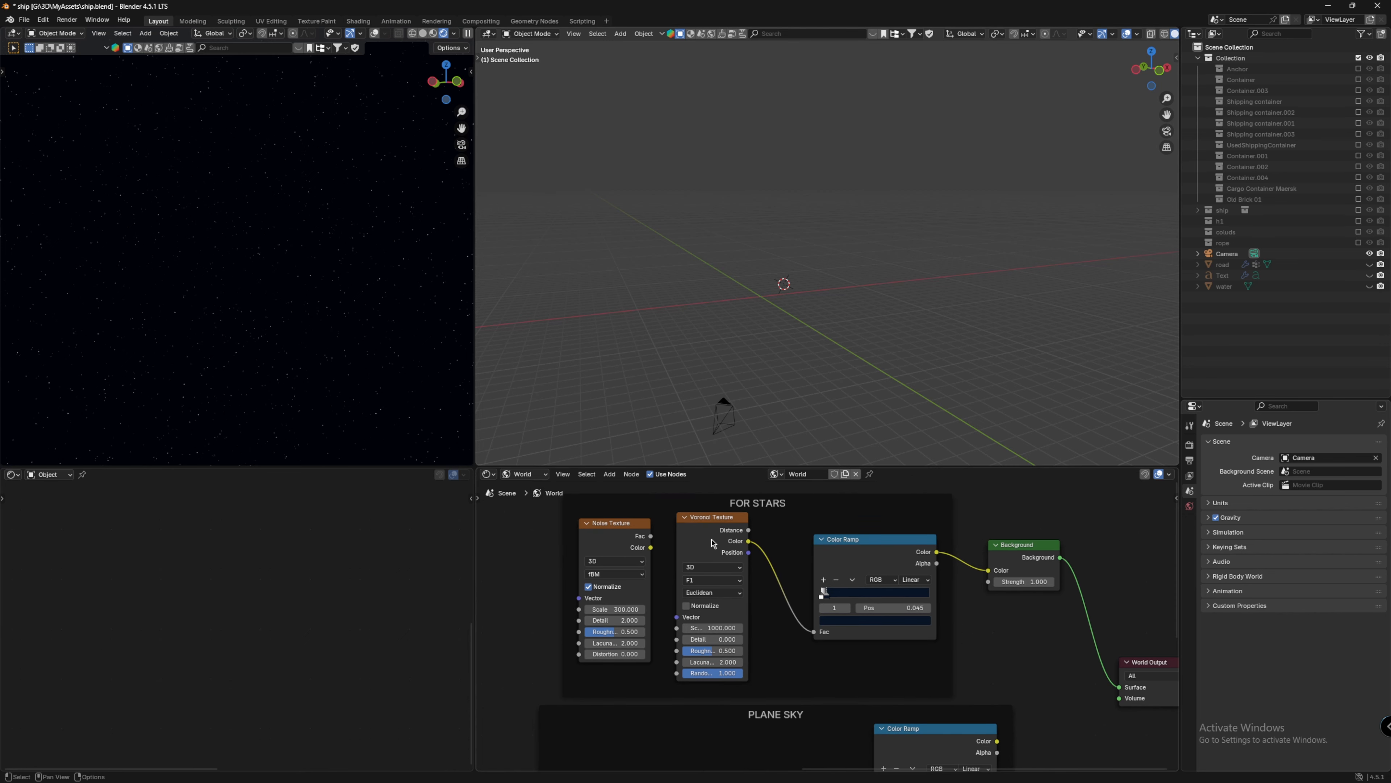
click(637, 532)
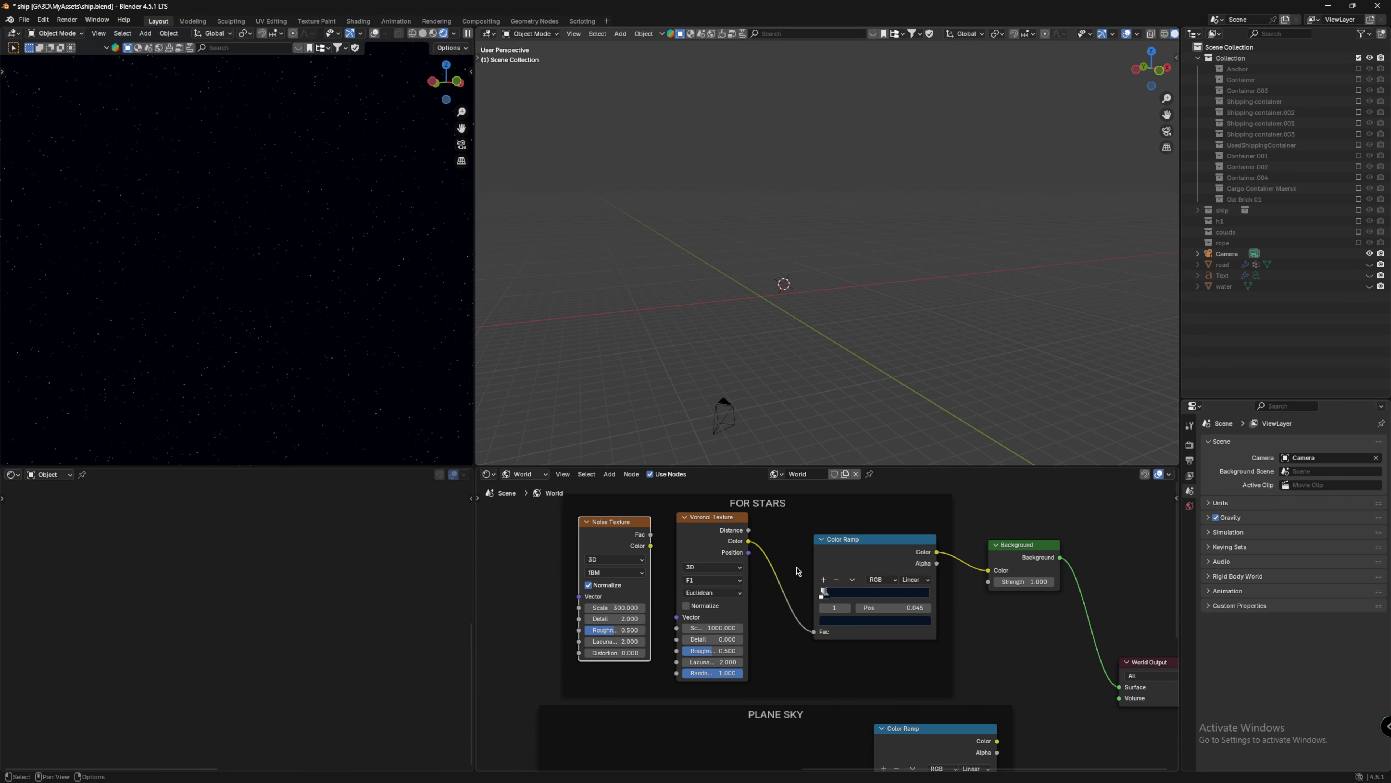
middle_drag(545, 473, 476, 444)
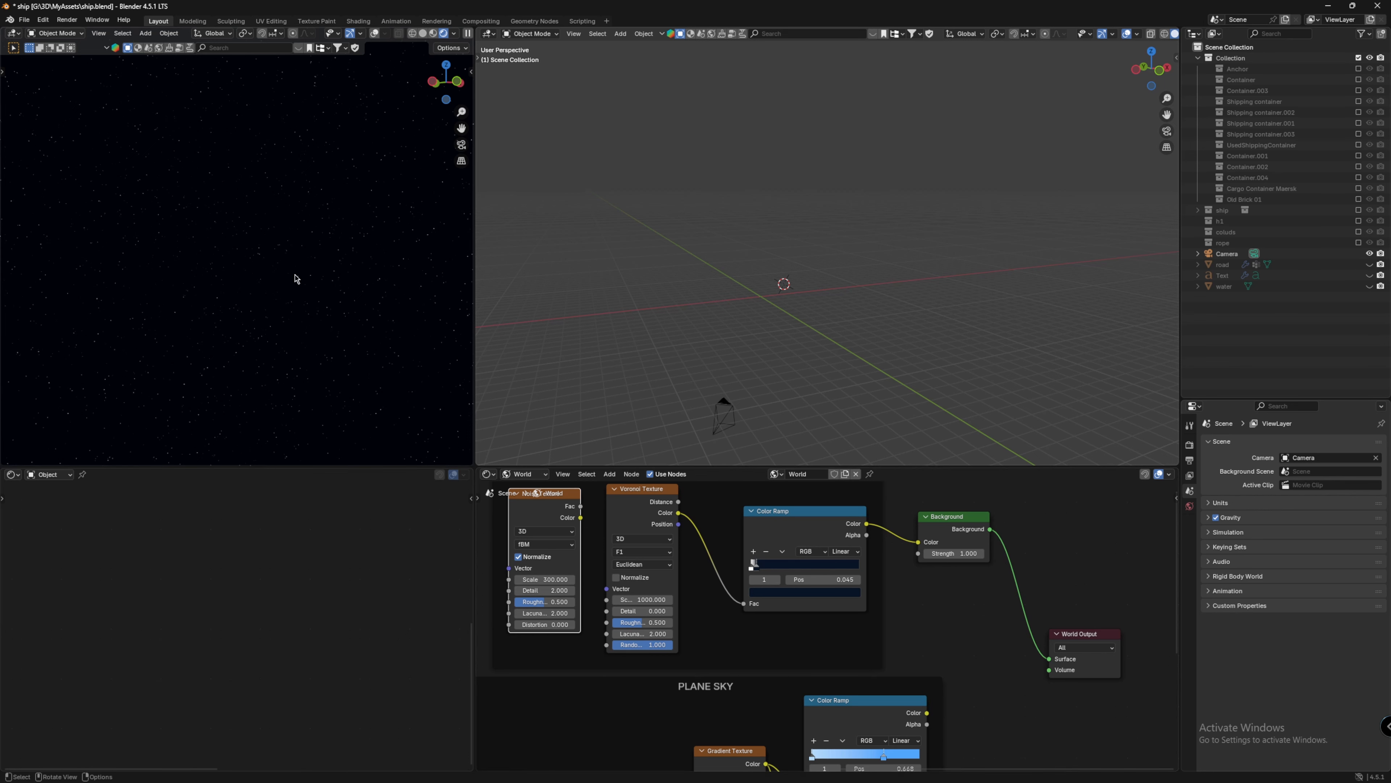
scroll(900, 601, down, 2)
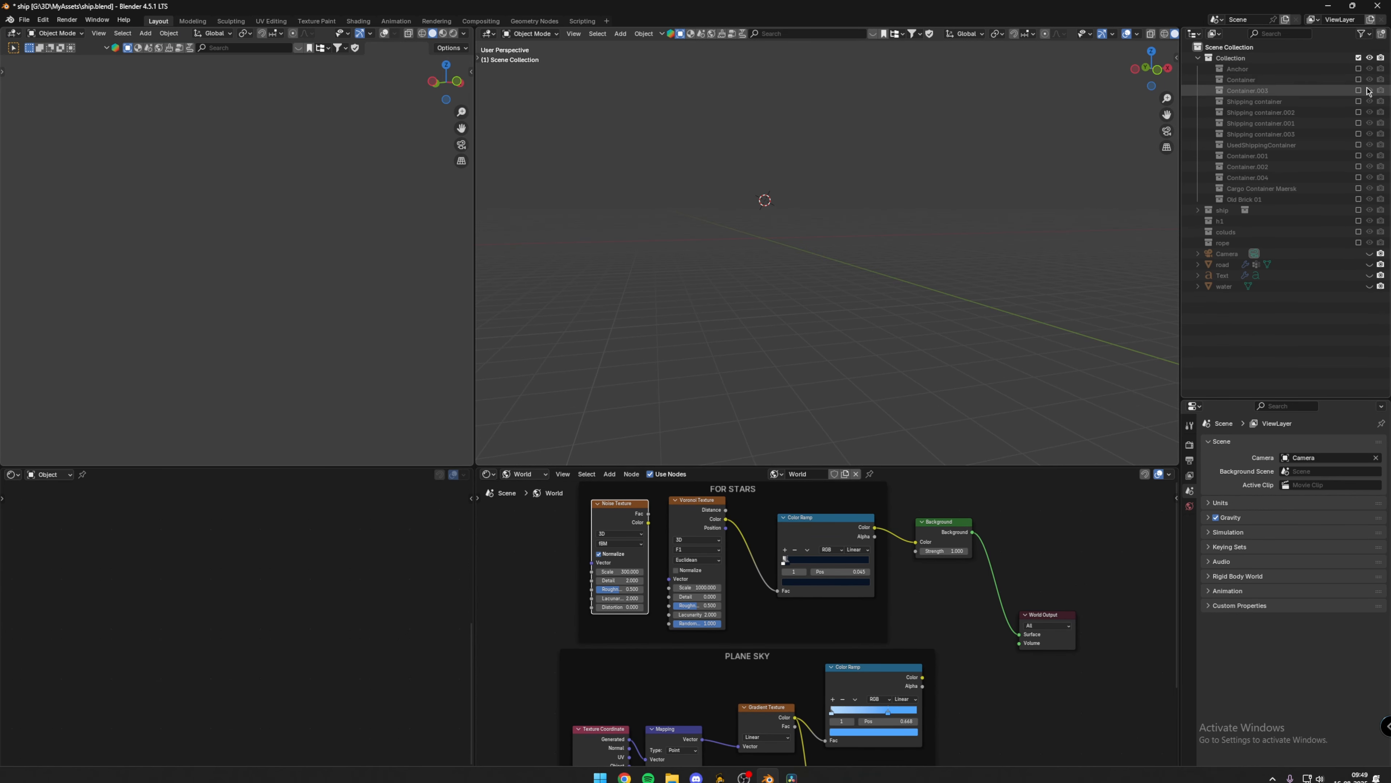
Step: Include the ship and container collections in the view layer, exclude the clouds collection and include rope
drag(1358, 80, 1360, 236)
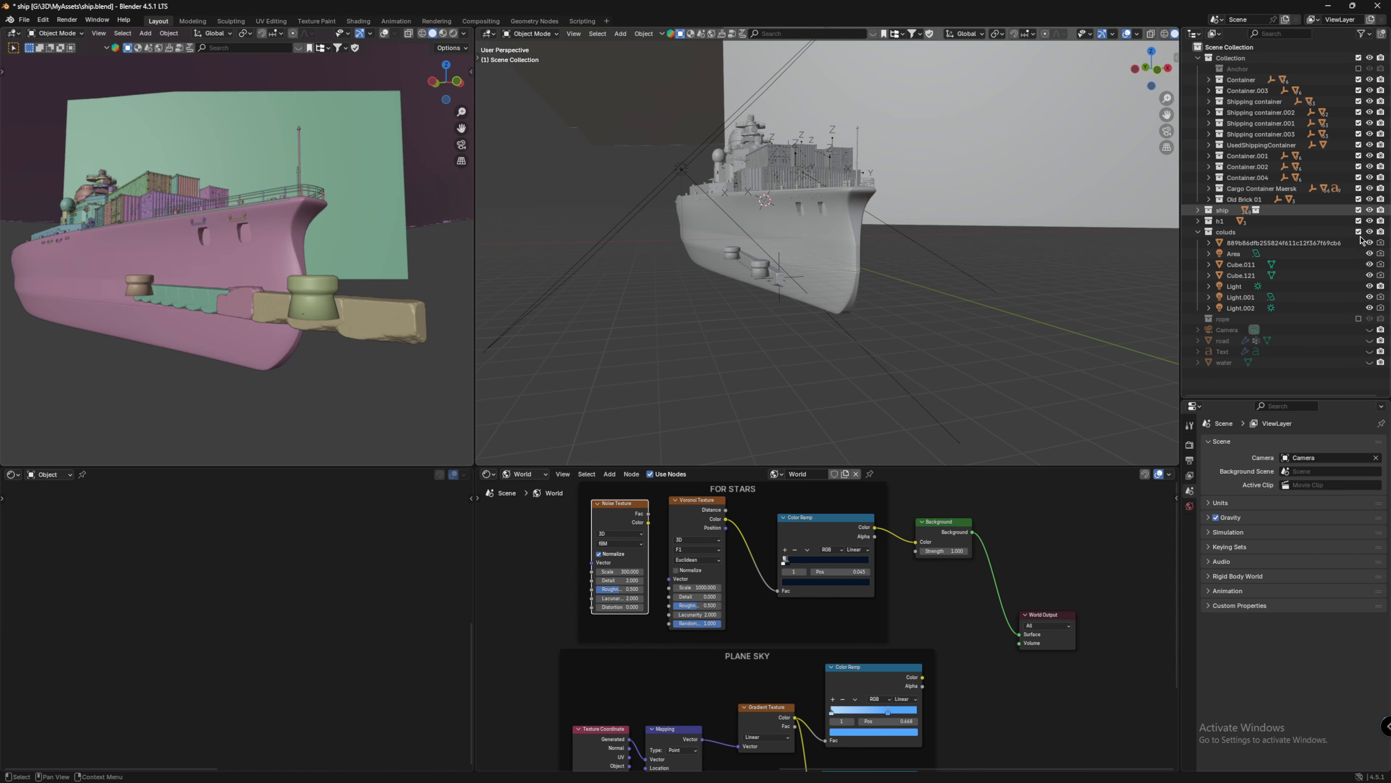
click(1358, 232)
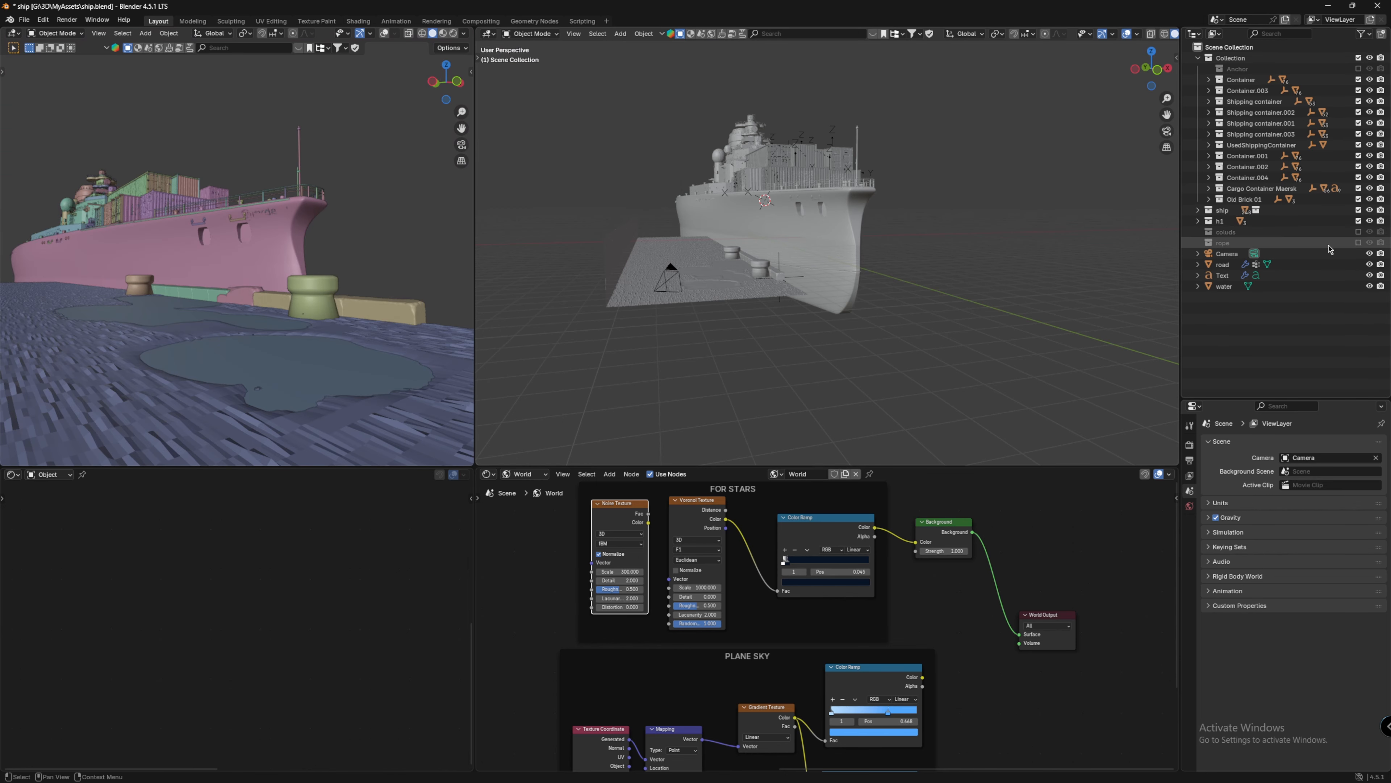
click(1358, 243)
Step: Switch the left viewport to the camera view
middle_drag(871, 230, 907, 233)
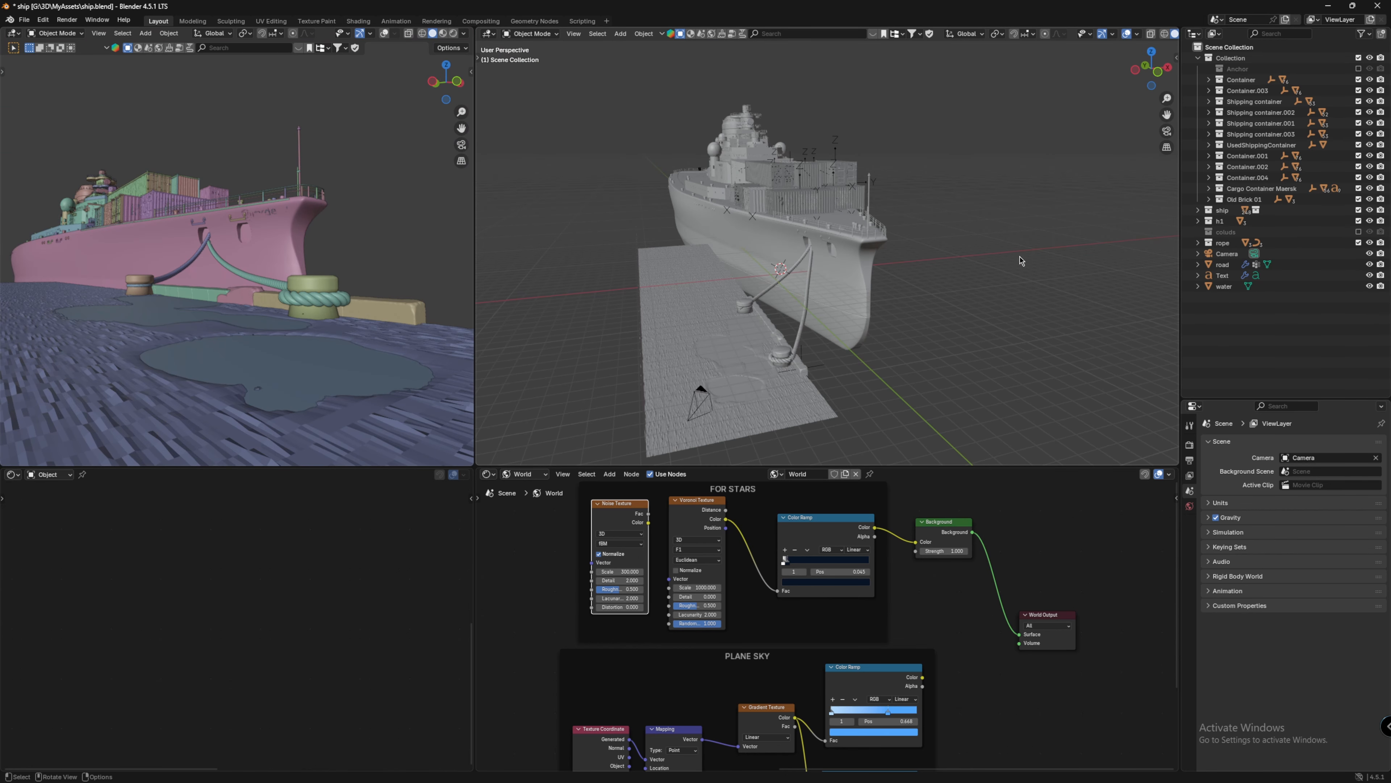
middle_drag(1021, 260, 774, 279)
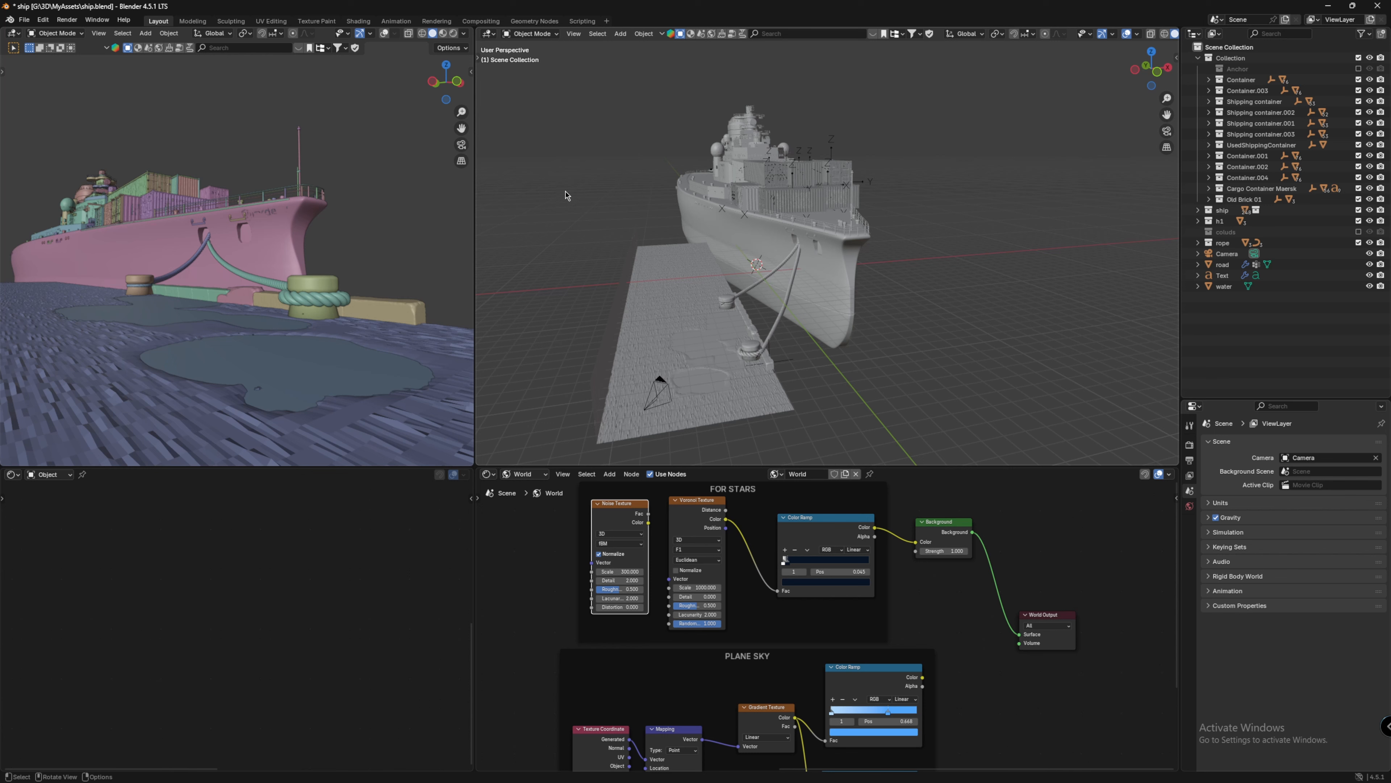
click(461, 145)
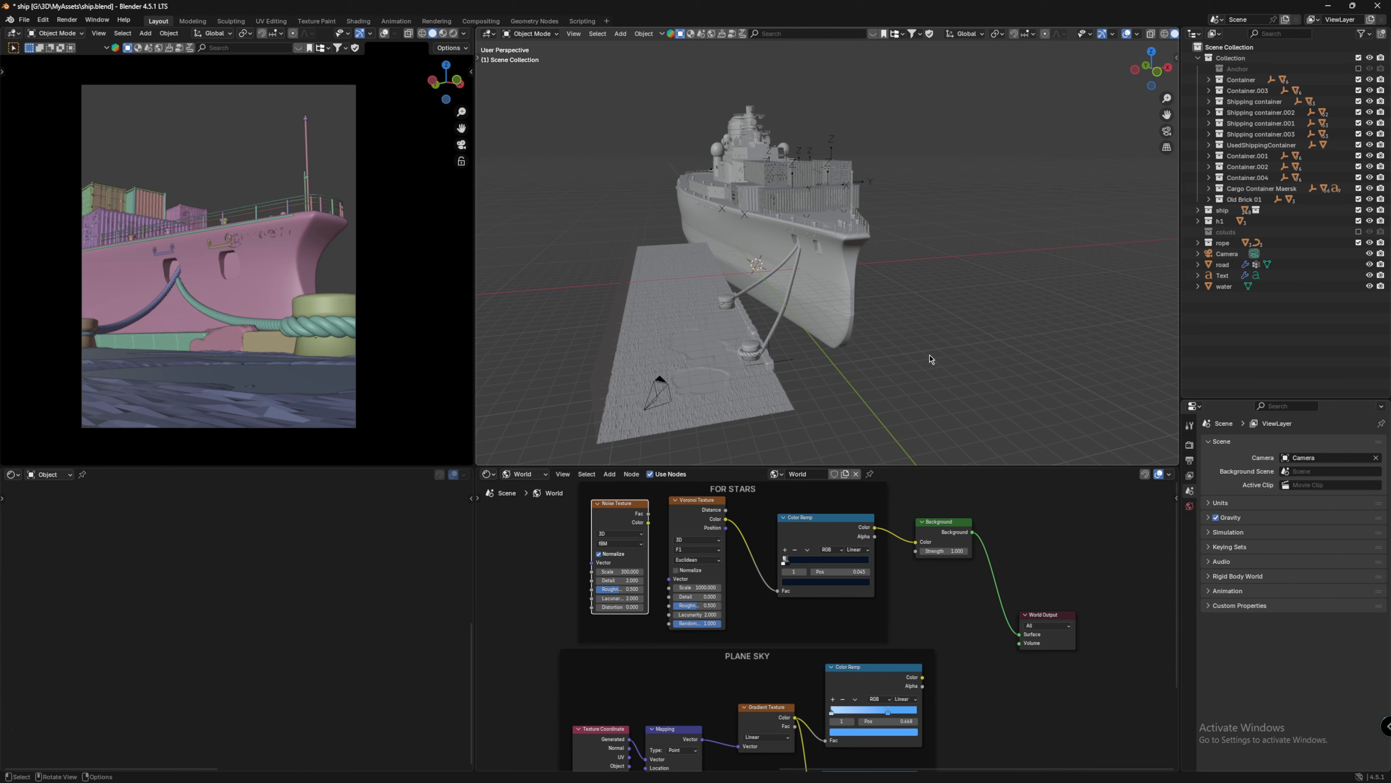
Step: Browse the SkyImages folder in File Explorer and select the first sky image
click(741, 770)
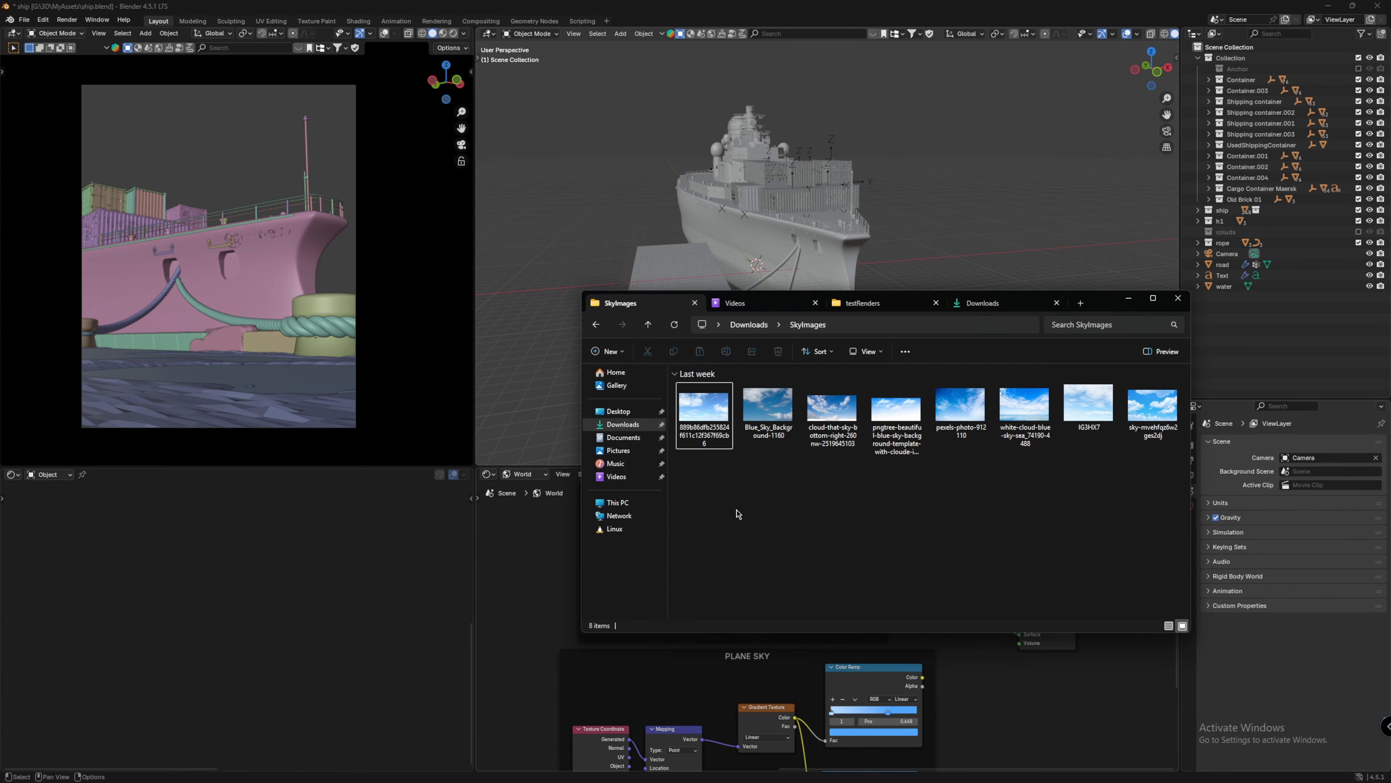
drag(725, 495, 1165, 393)
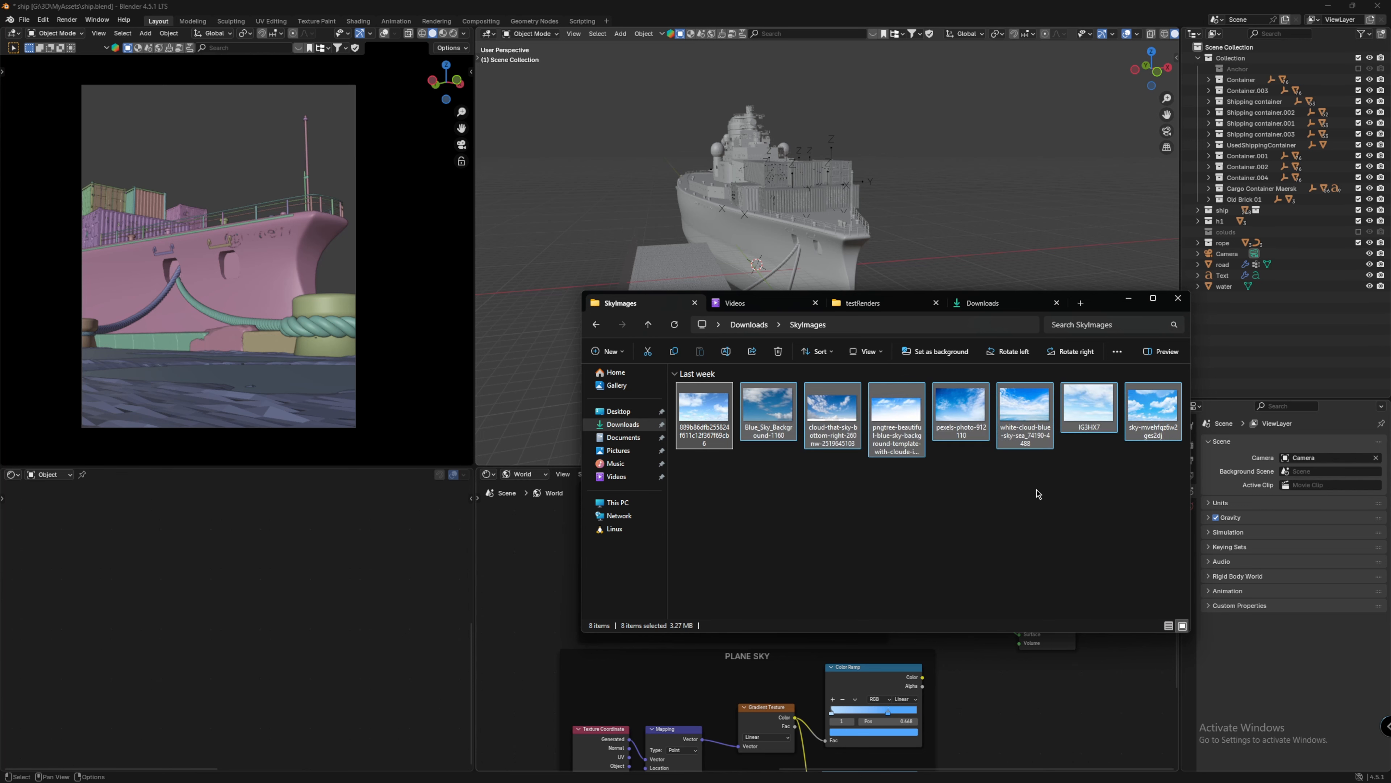
click(1036, 490)
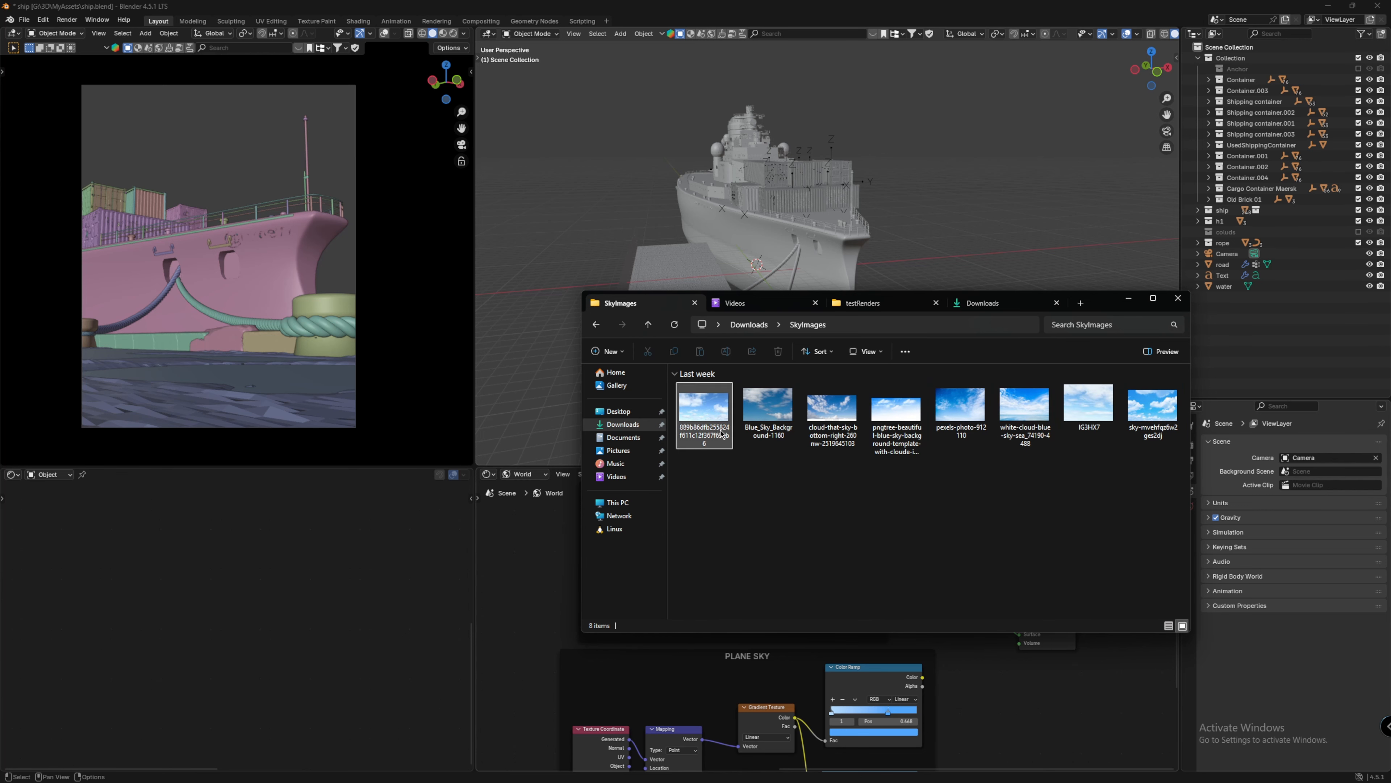
click(709, 420)
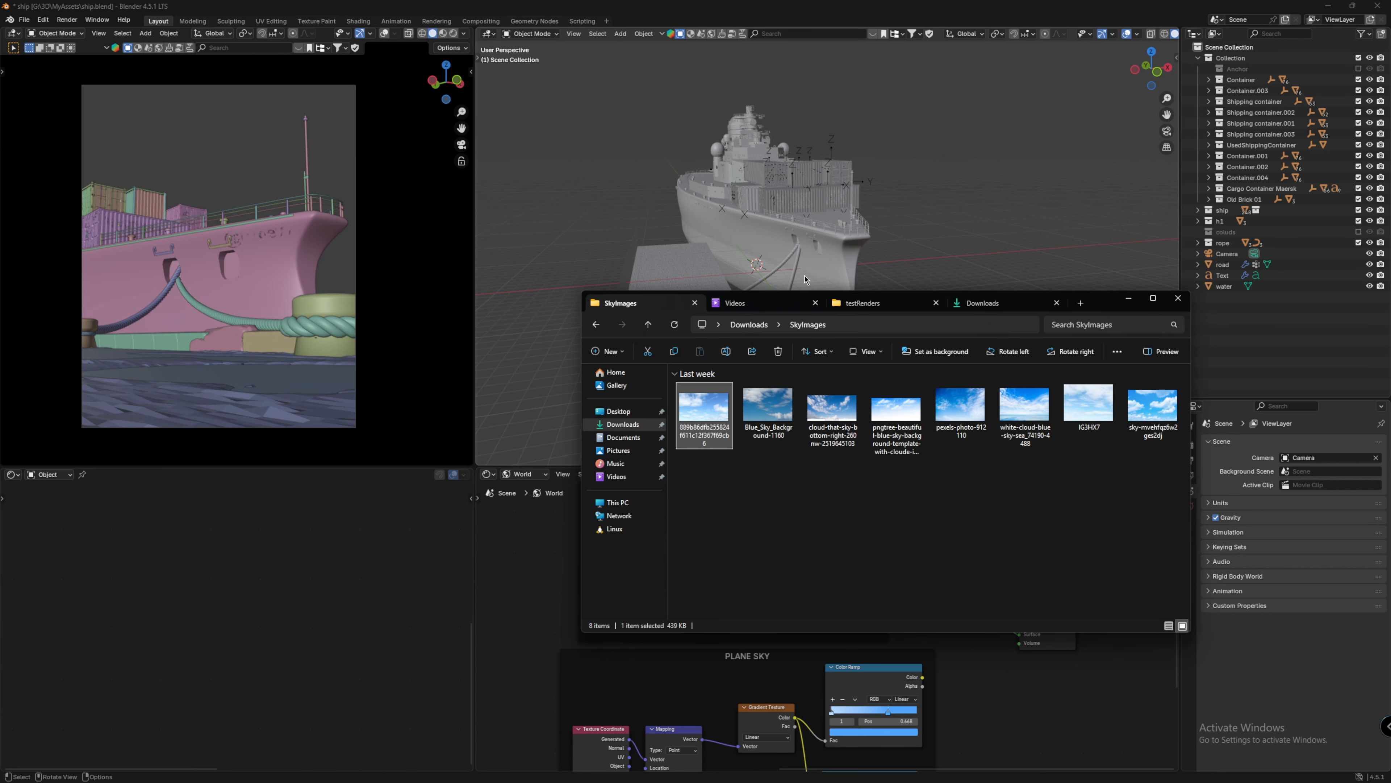
click(1126, 303)
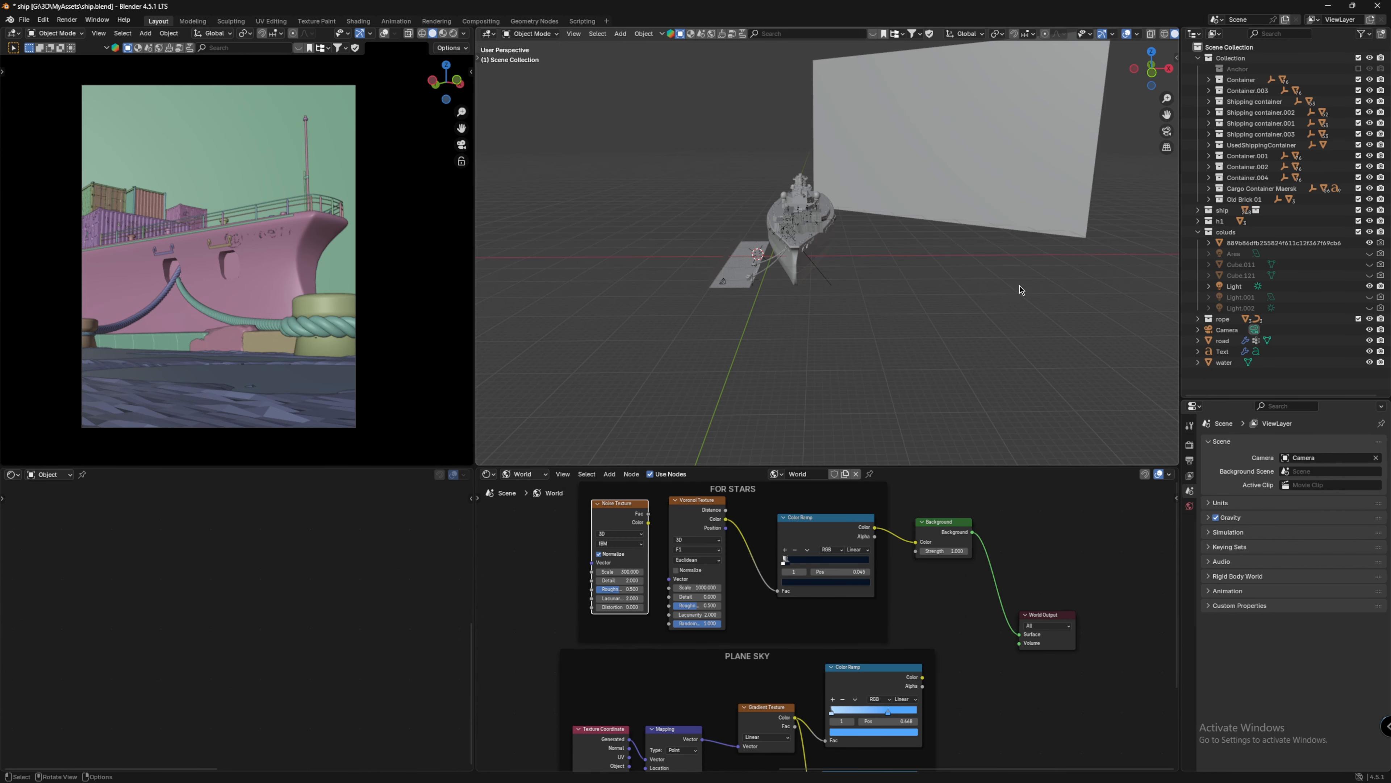
Step: Switch the camera viewport to rendered shading
middle_drag(1021, 291, 882, 309)
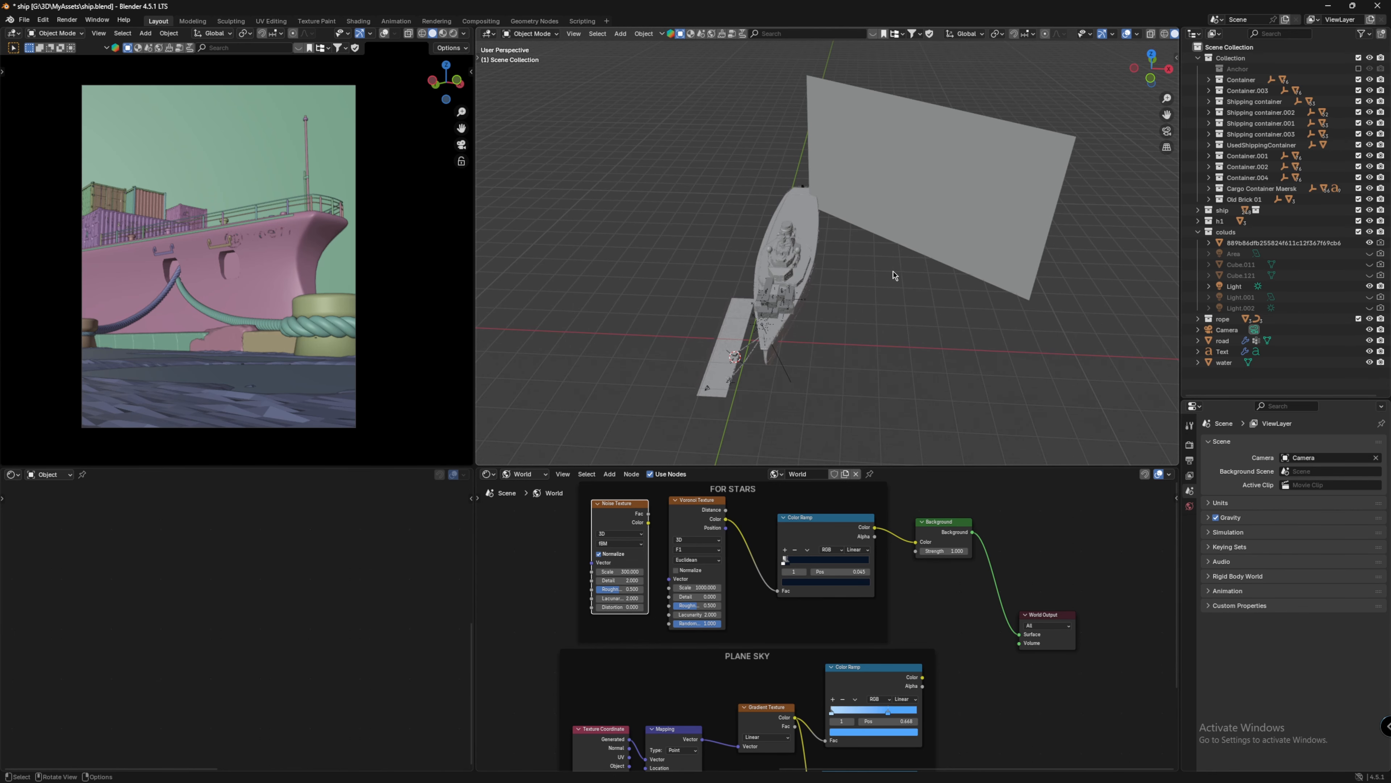
middle_drag(843, 309, 752, 320)
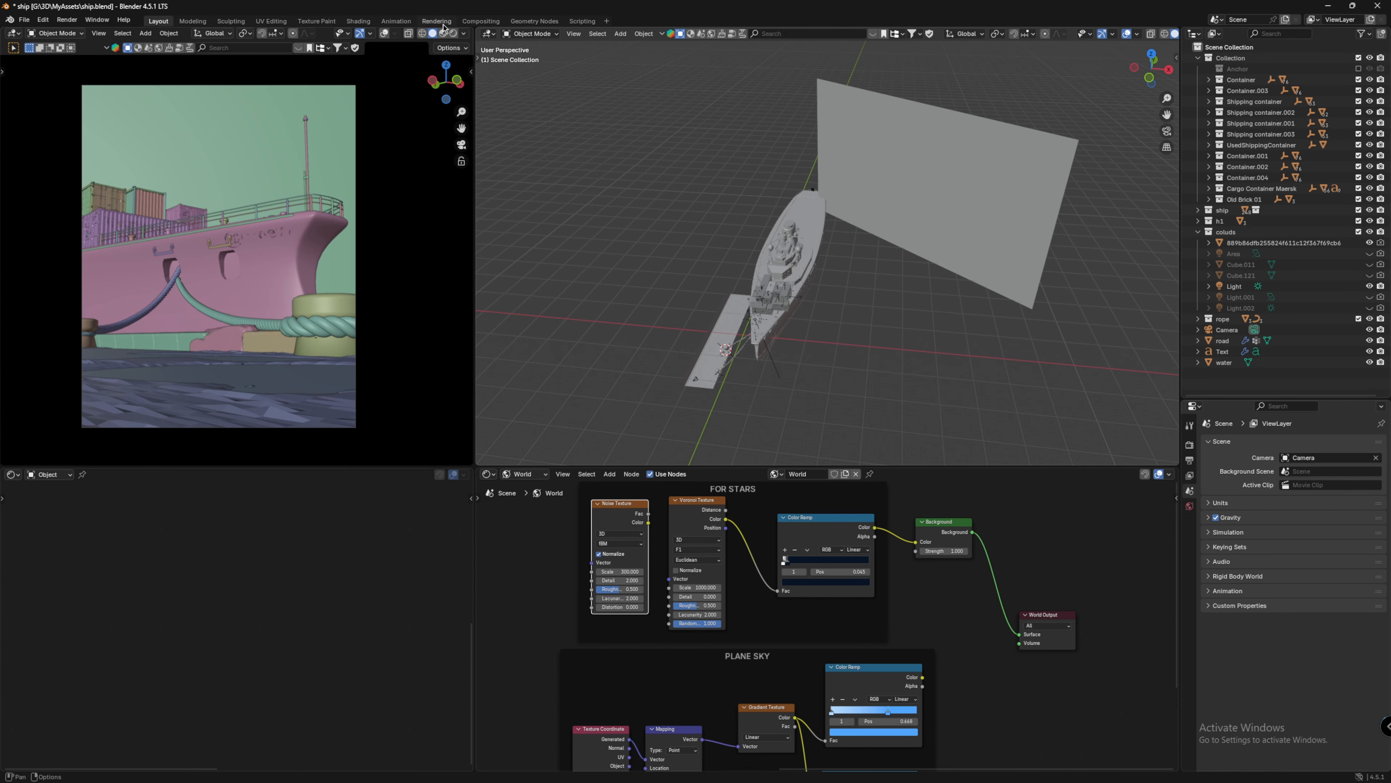
click(453, 33)
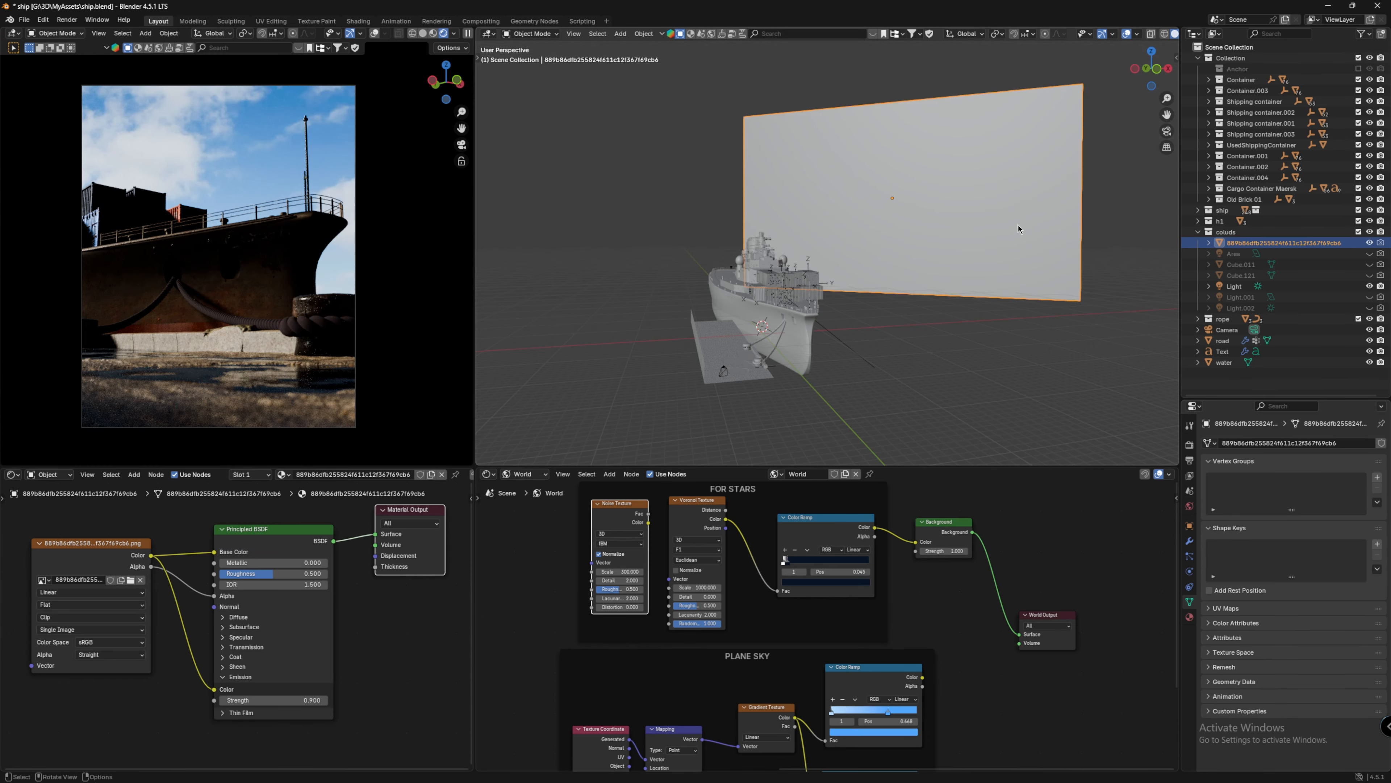
Step: Try scaling the sky image plane and moving it along Z, then undo both changes
key(s)
click(1030, 245)
key(g)
key(z)
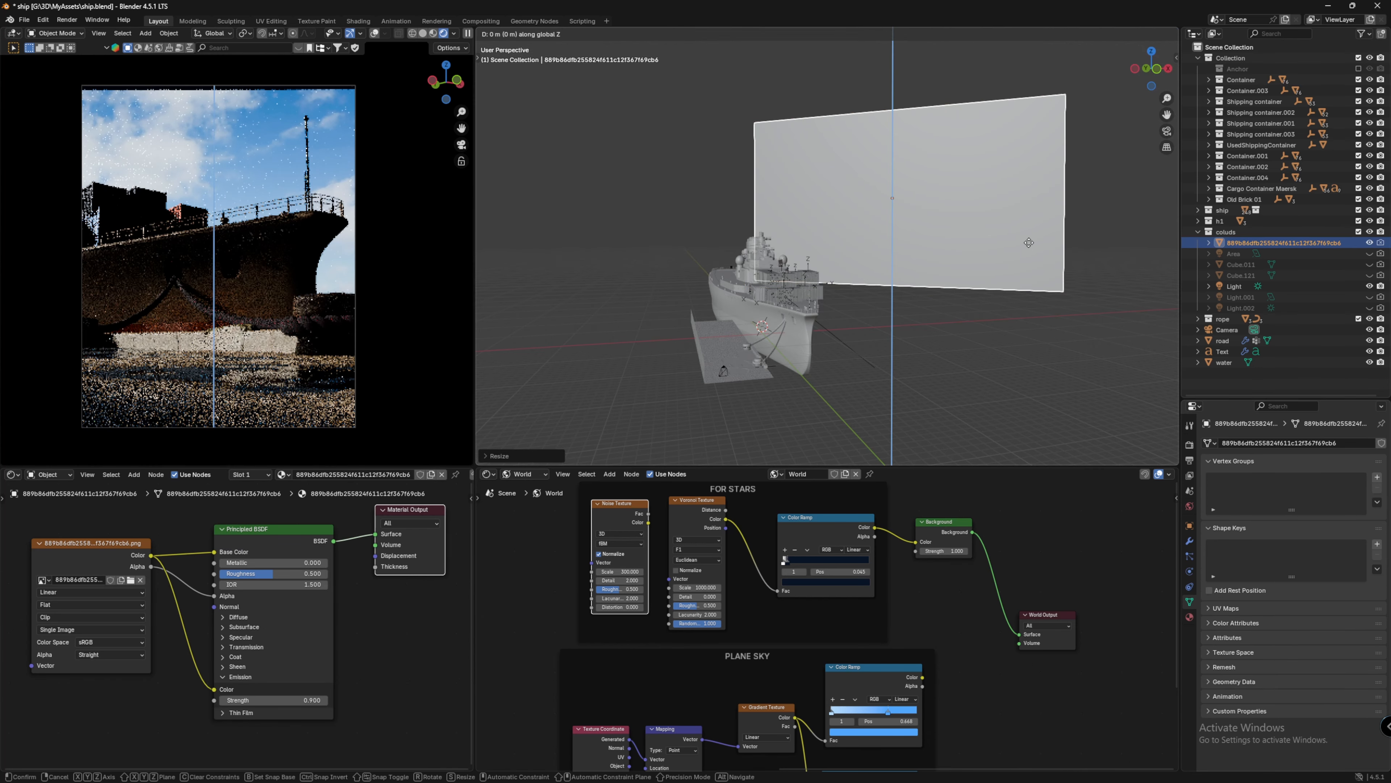
click(1027, 238)
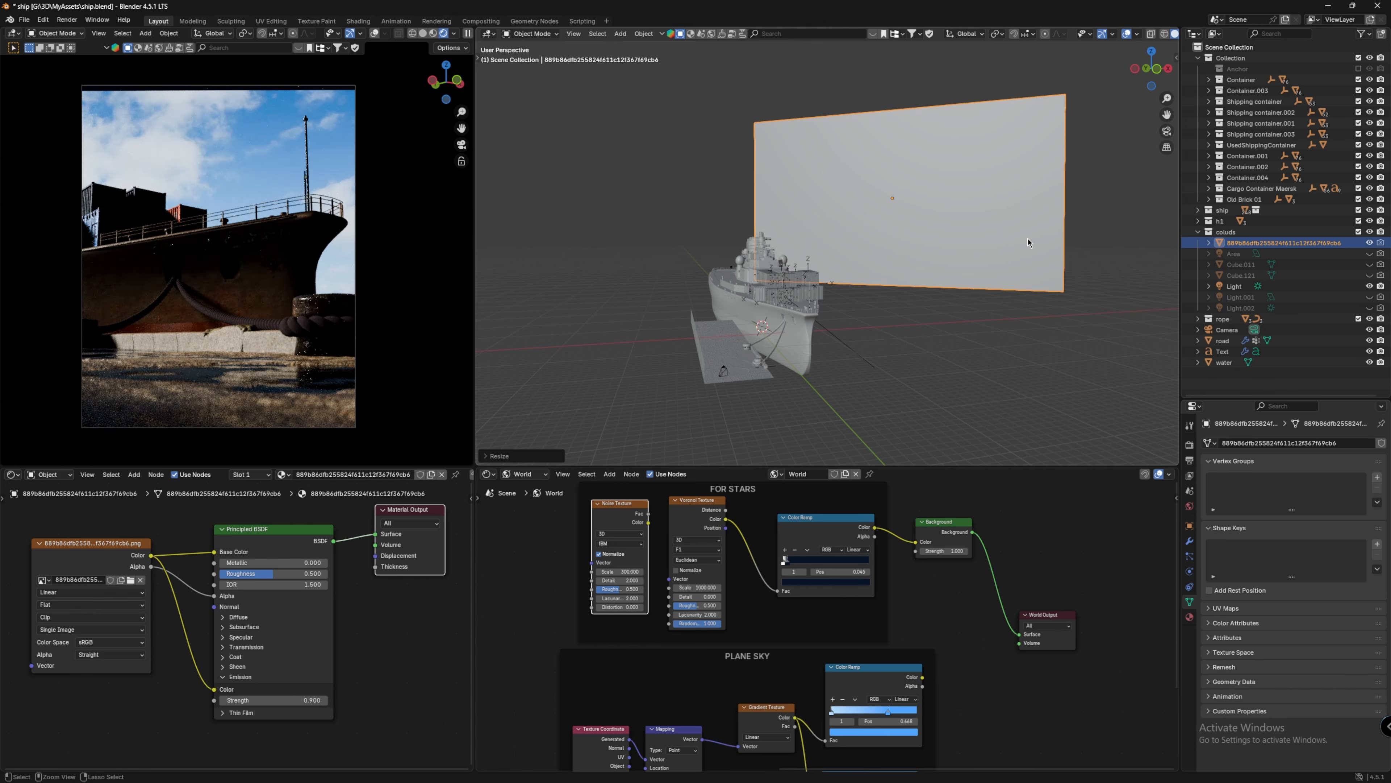
key(ctrl+z)
key(ctrl+z)
Step: Inspect the PLANE SKY color ramp settings in the world node tree
middle_drag(942, 597, 916, 551)
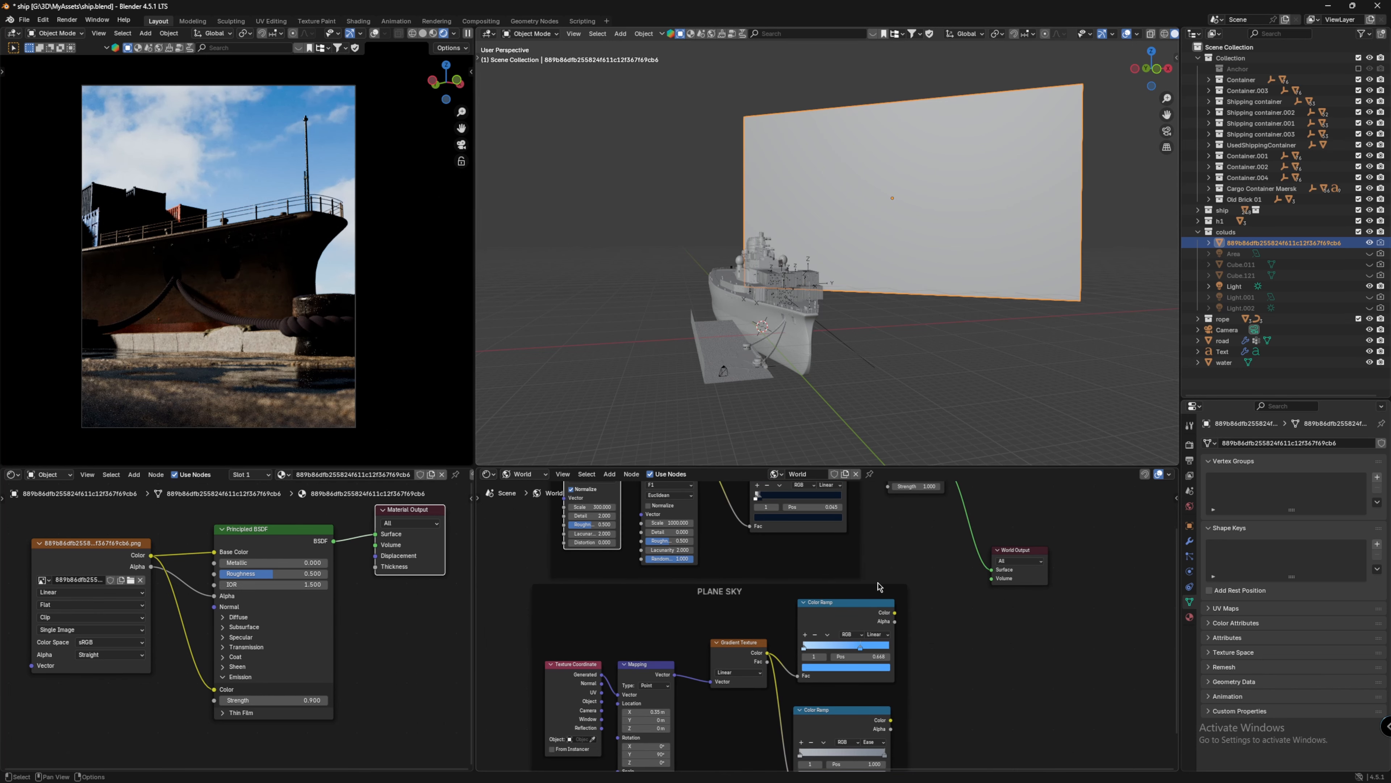
mouse_move(909, 625)
middle_down()
mouse_move(927, 679)
mouse_move(903, 617)
middle_up()
drag(898, 632, 994, 589)
middle_drag(939, 592, 961, 549)
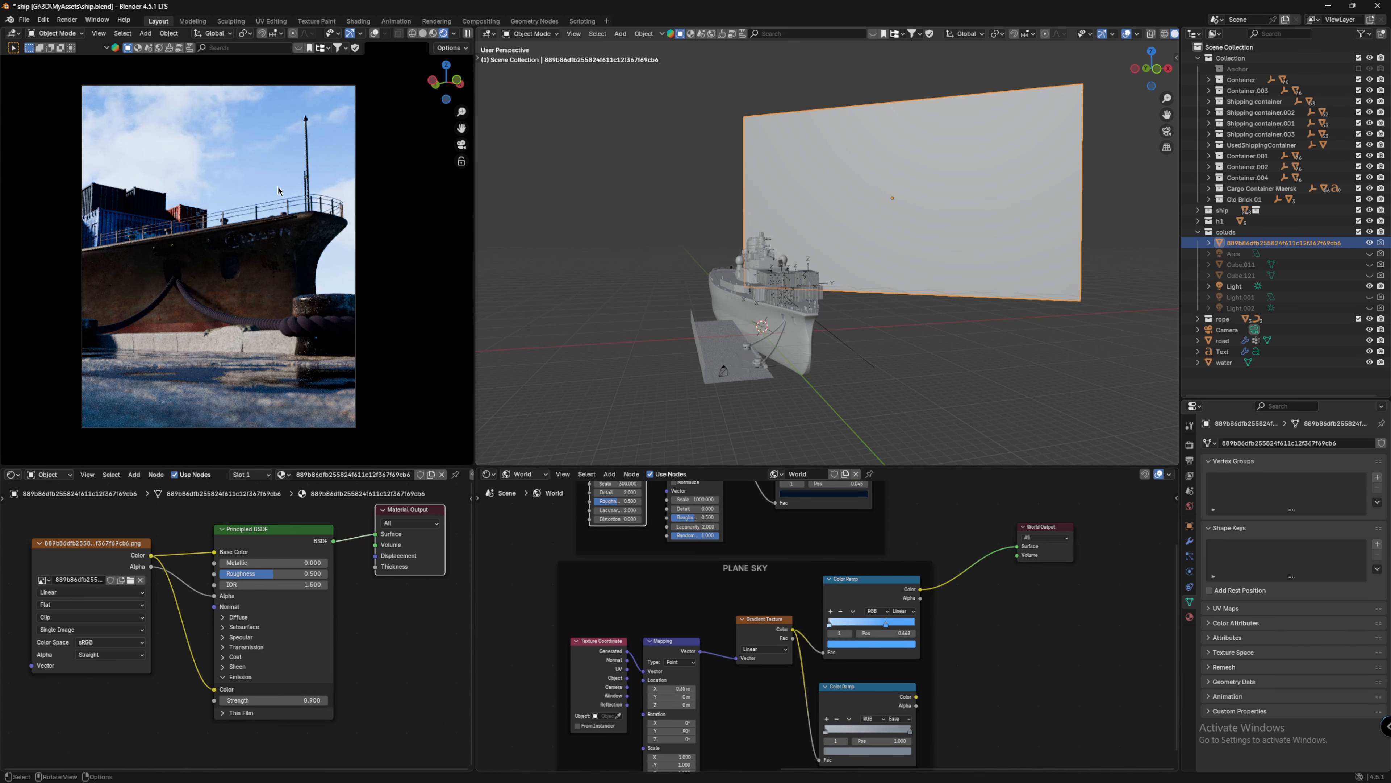
click(886, 643)
click(900, 632)
Step: Select the Sun light in the clouds collection and inspect its Tint color
click(280, 108)
click(1312, 286)
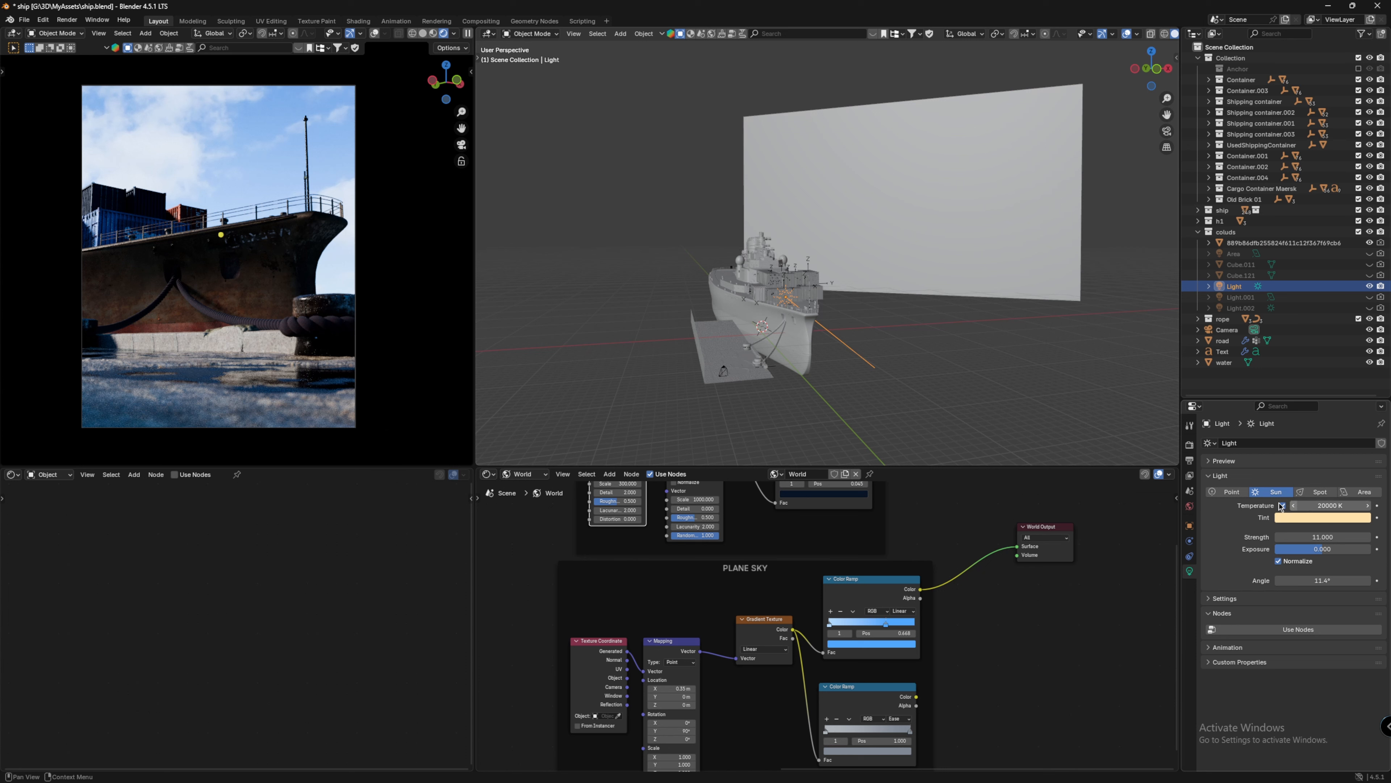
click(1309, 517)
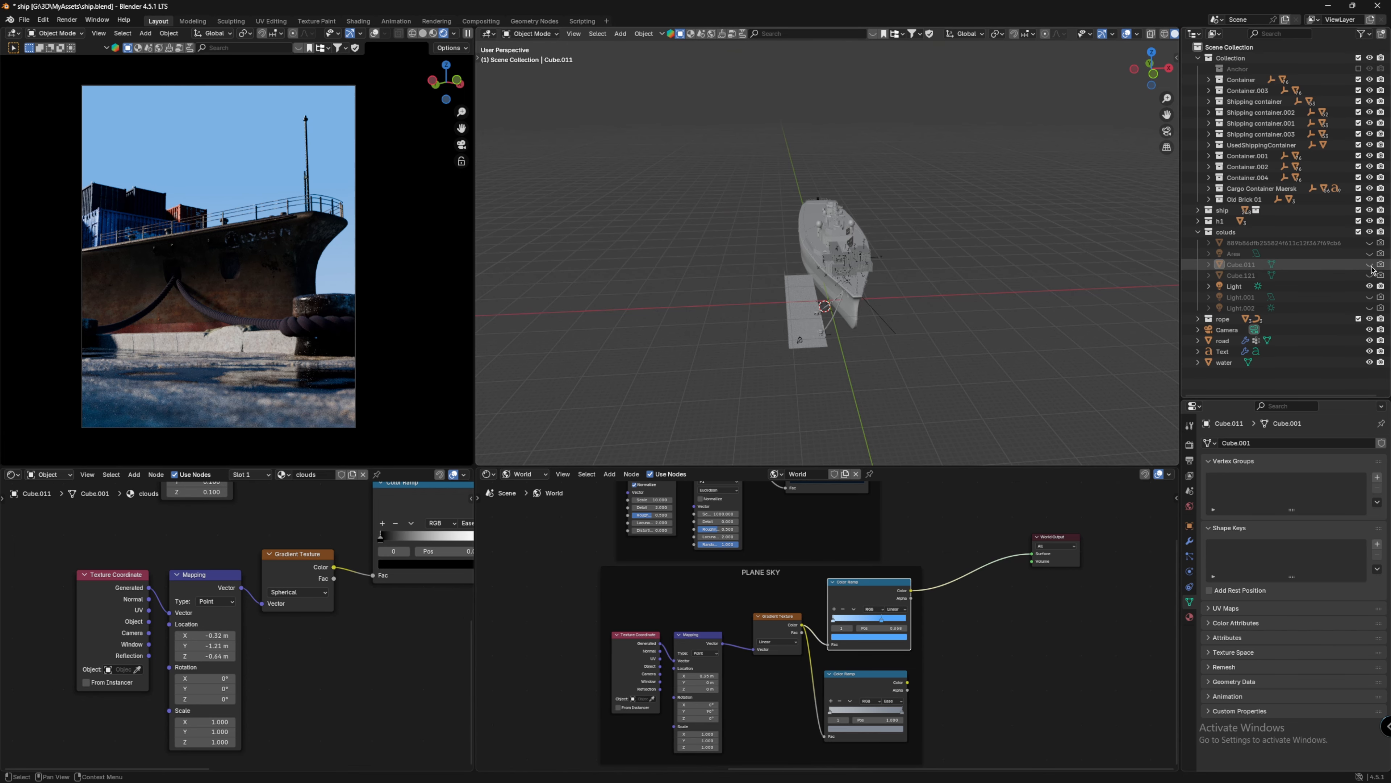
Step: Show the Cube.011 cloud volume in the viewport
click(1370, 264)
scroll(947, 311, down, 6)
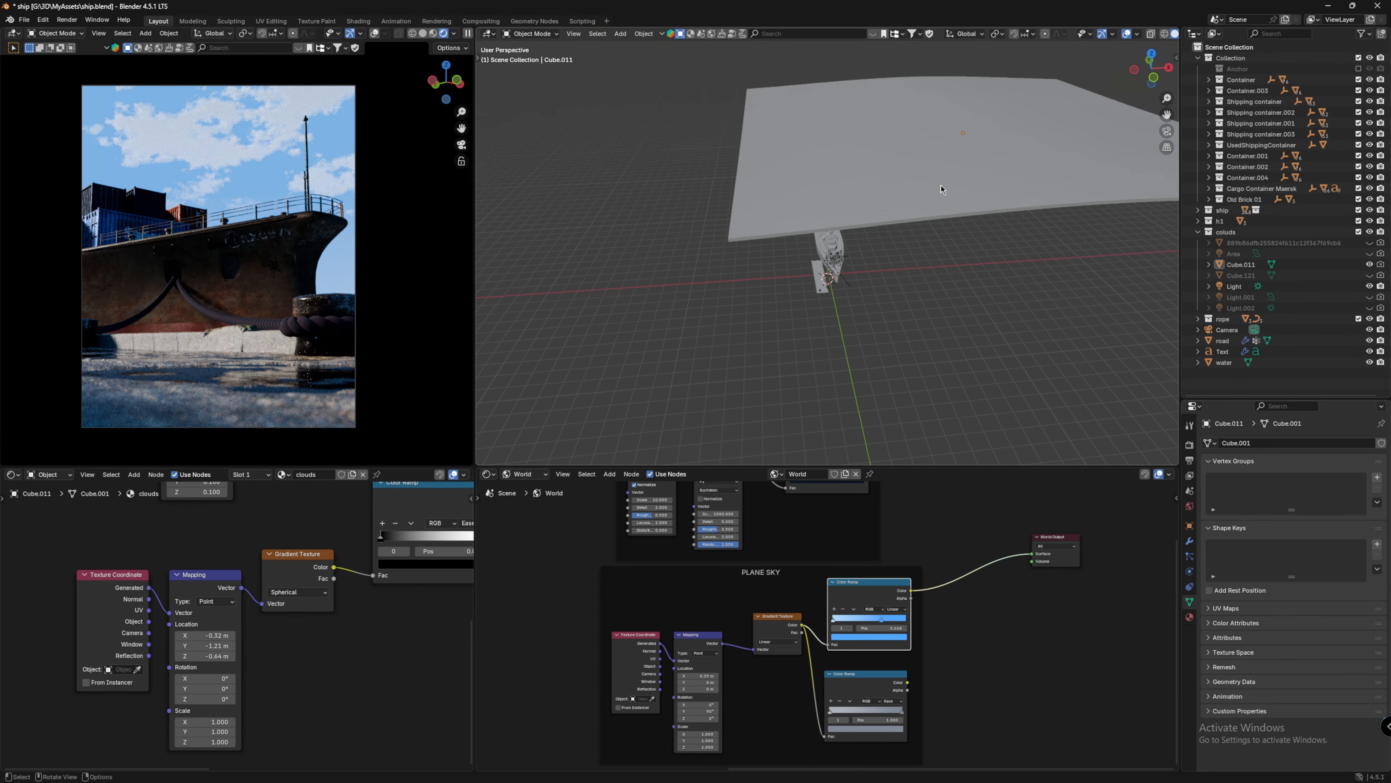
middle_drag(941, 189, 926, 227)
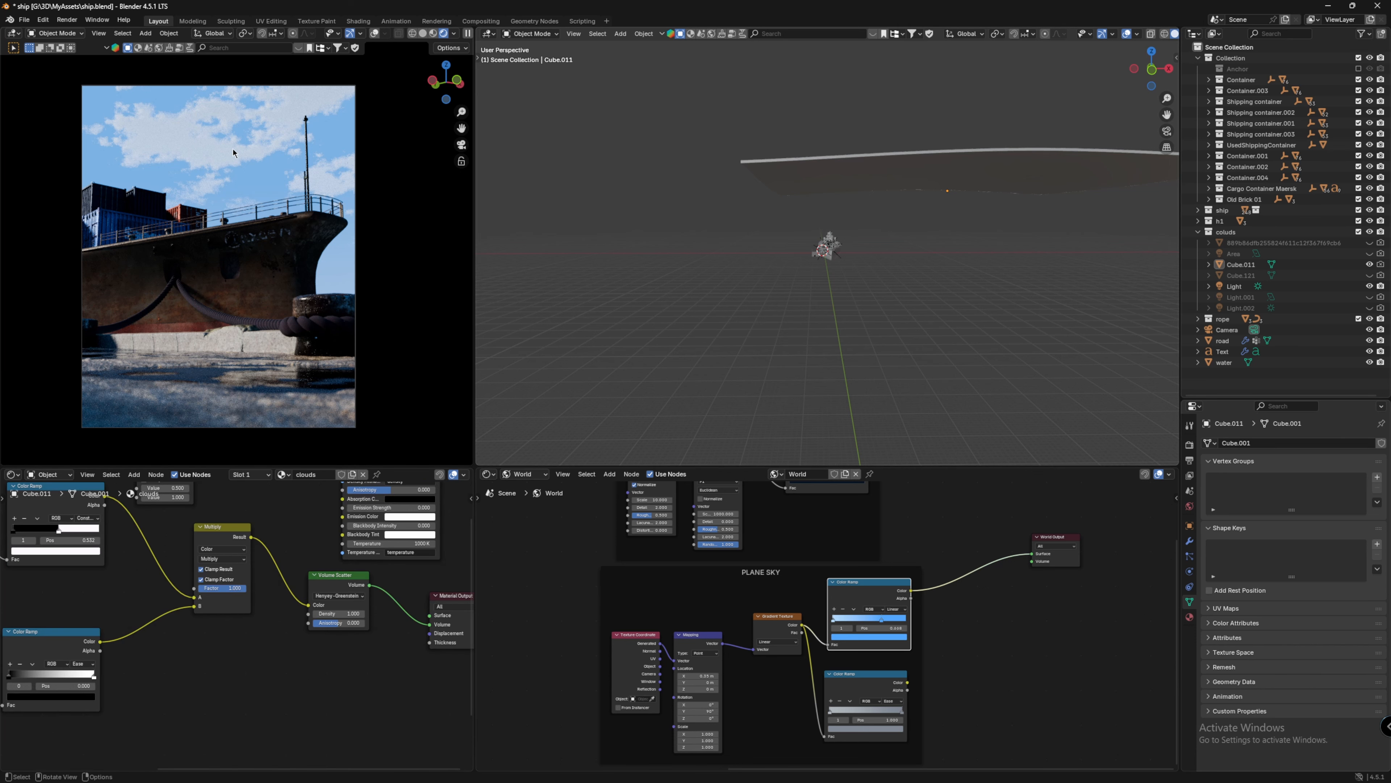
Step: Delete the extra Multiply math node from the clouds material
middle_drag(287, 525, 304, 598)
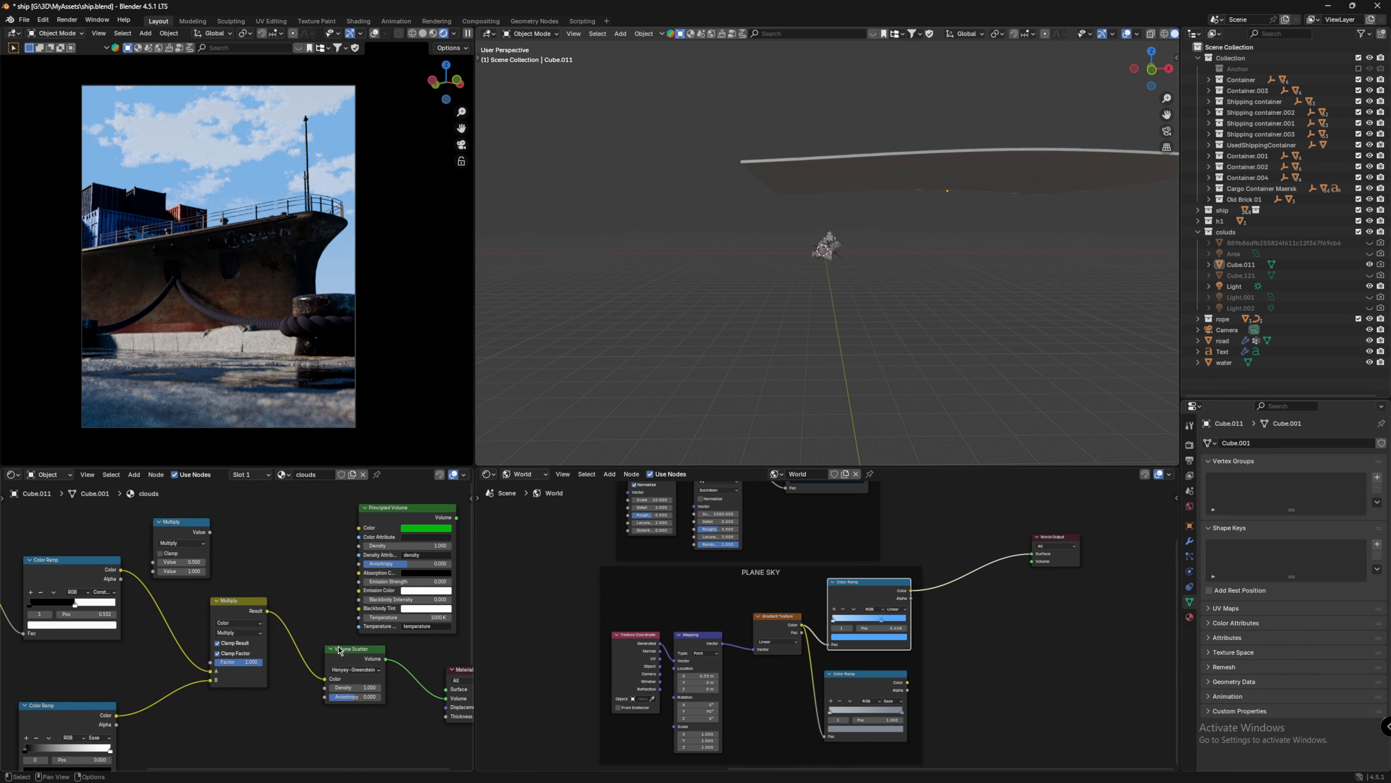
click(177, 535)
key(Delete)
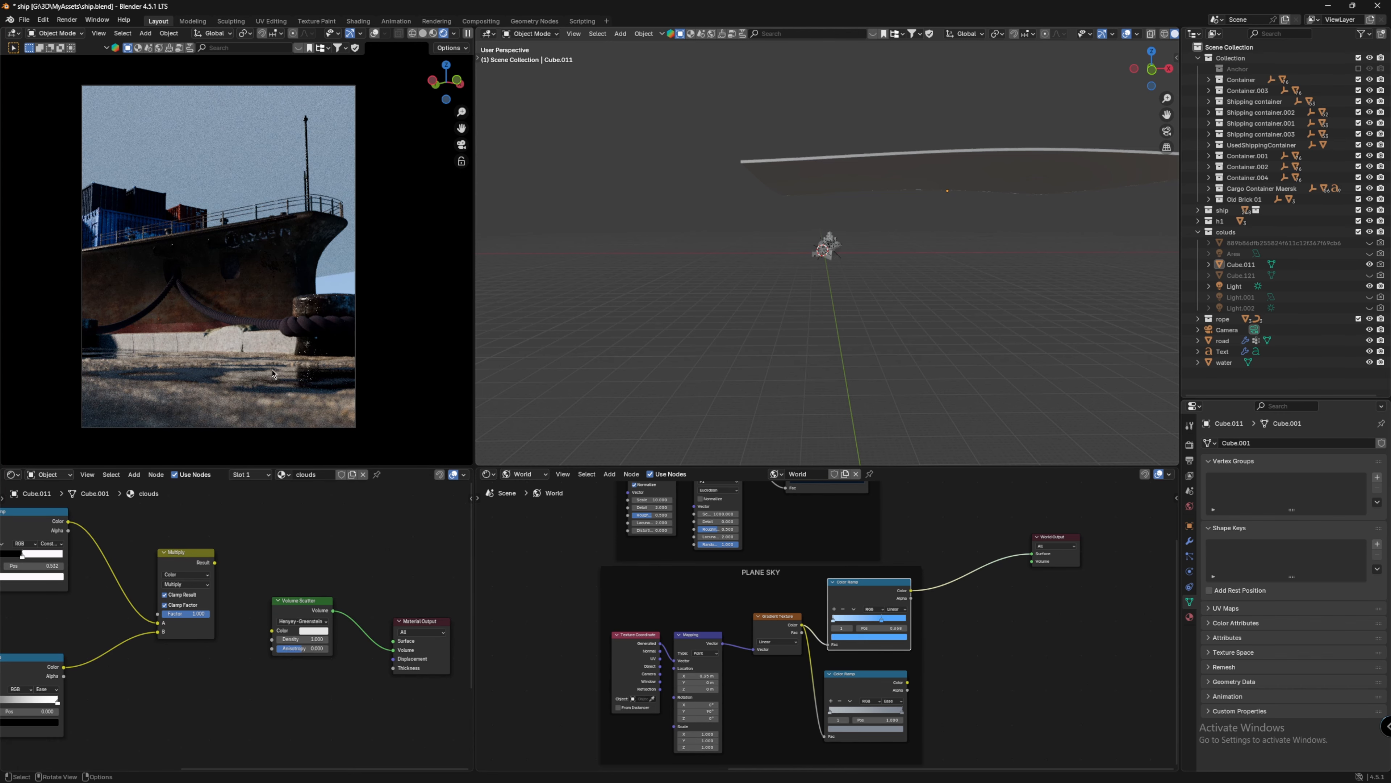
Step: Rework the noise, color ramp and Multiply node links in the clouds material so the cloud volume shows in the sky
middle_drag(235, 307, 326, 183)
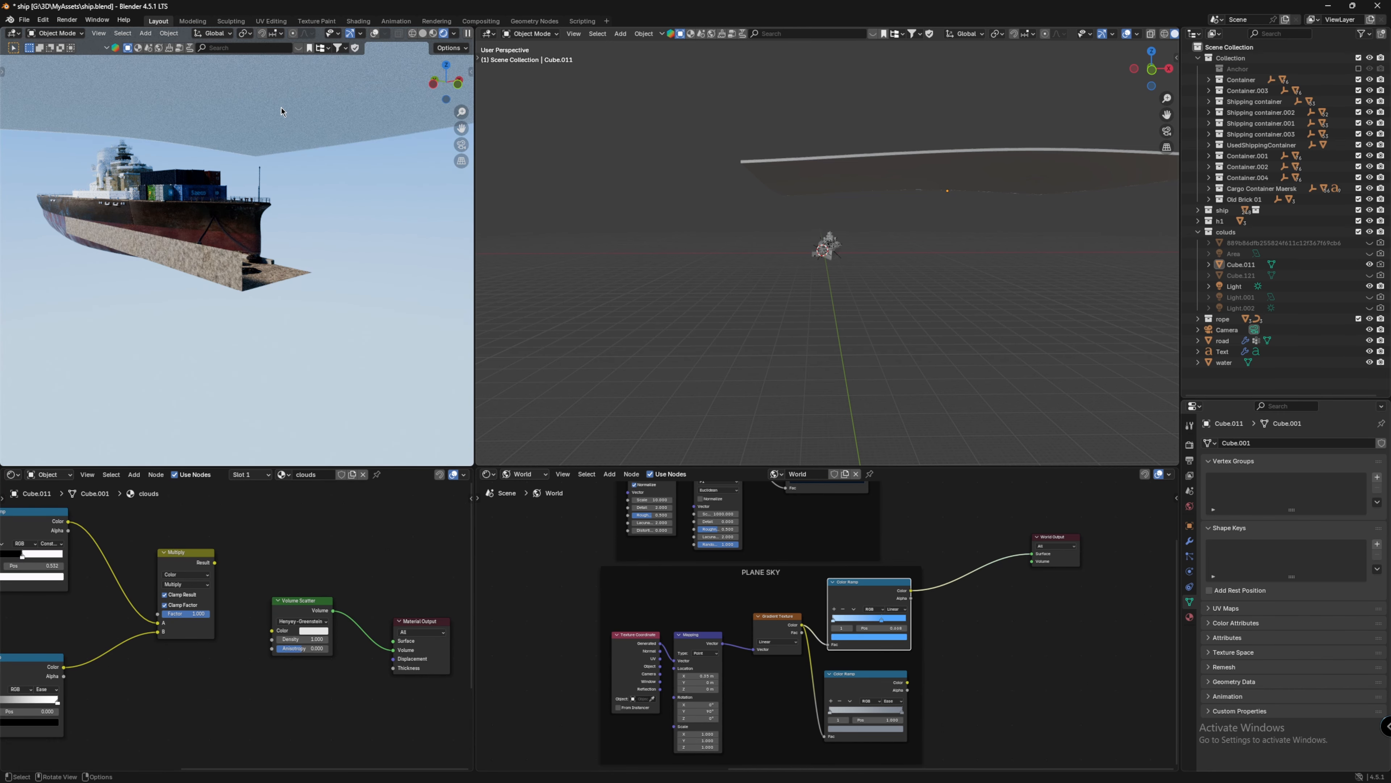
middle_drag(87, 497, 417, 527)
click(305, 553)
drag(222, 557, 245, 536)
scroll(279, 566, up, 1)
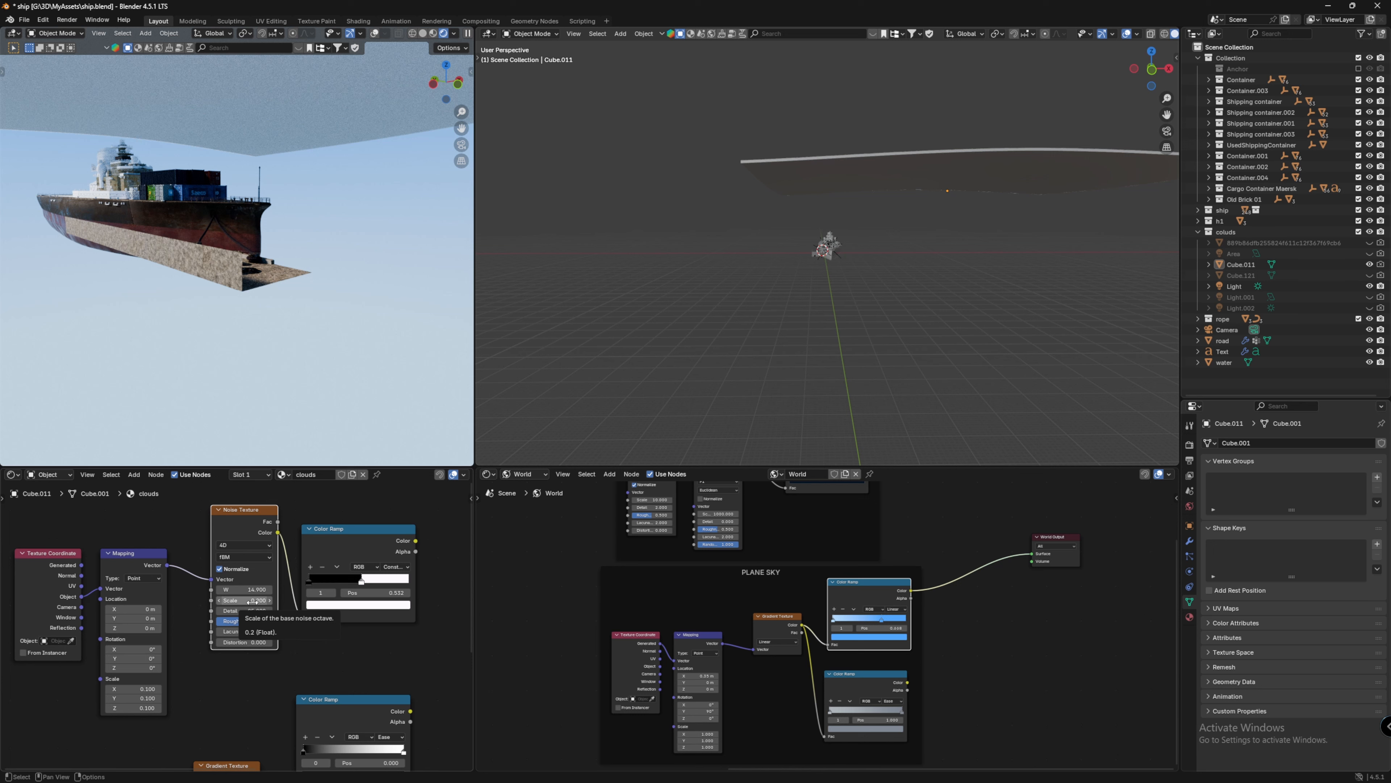
click(244, 545)
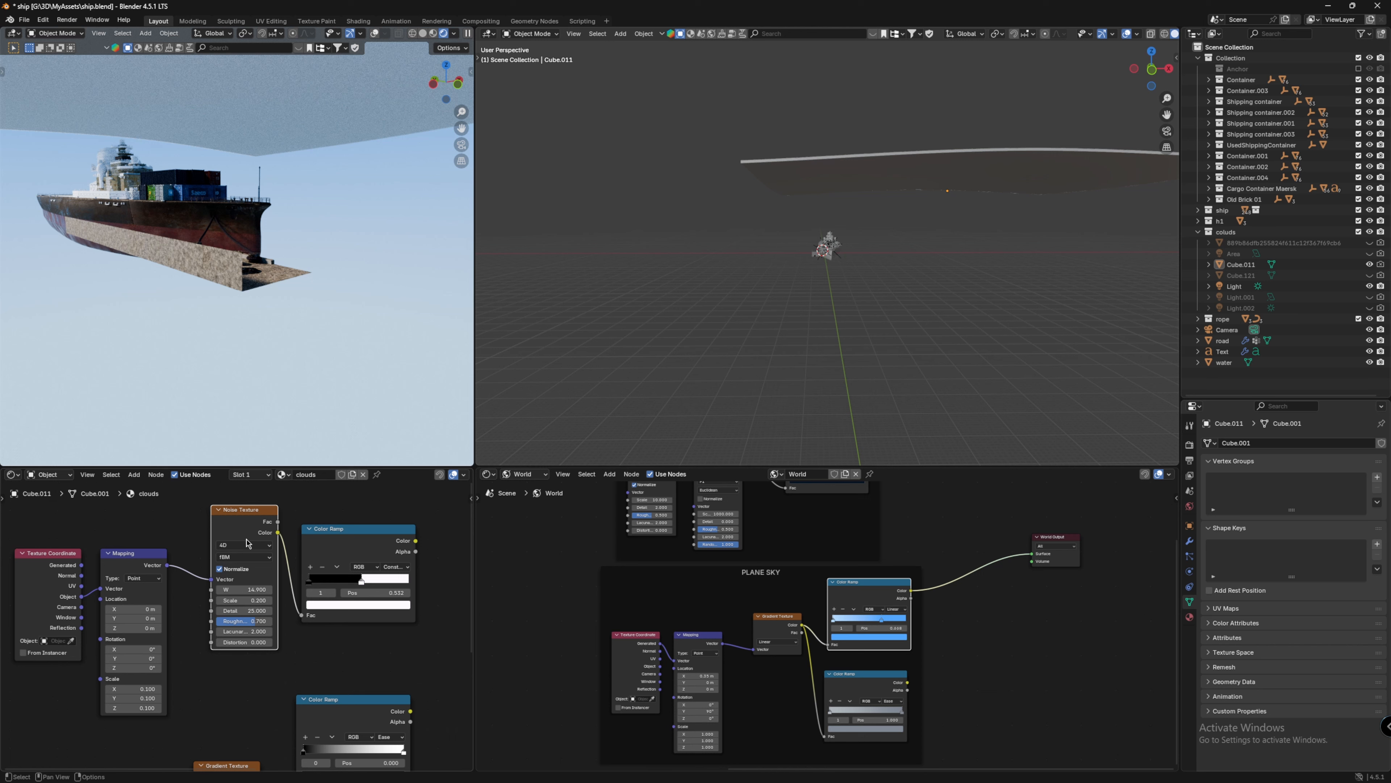
drag(58, 524, 118, 599)
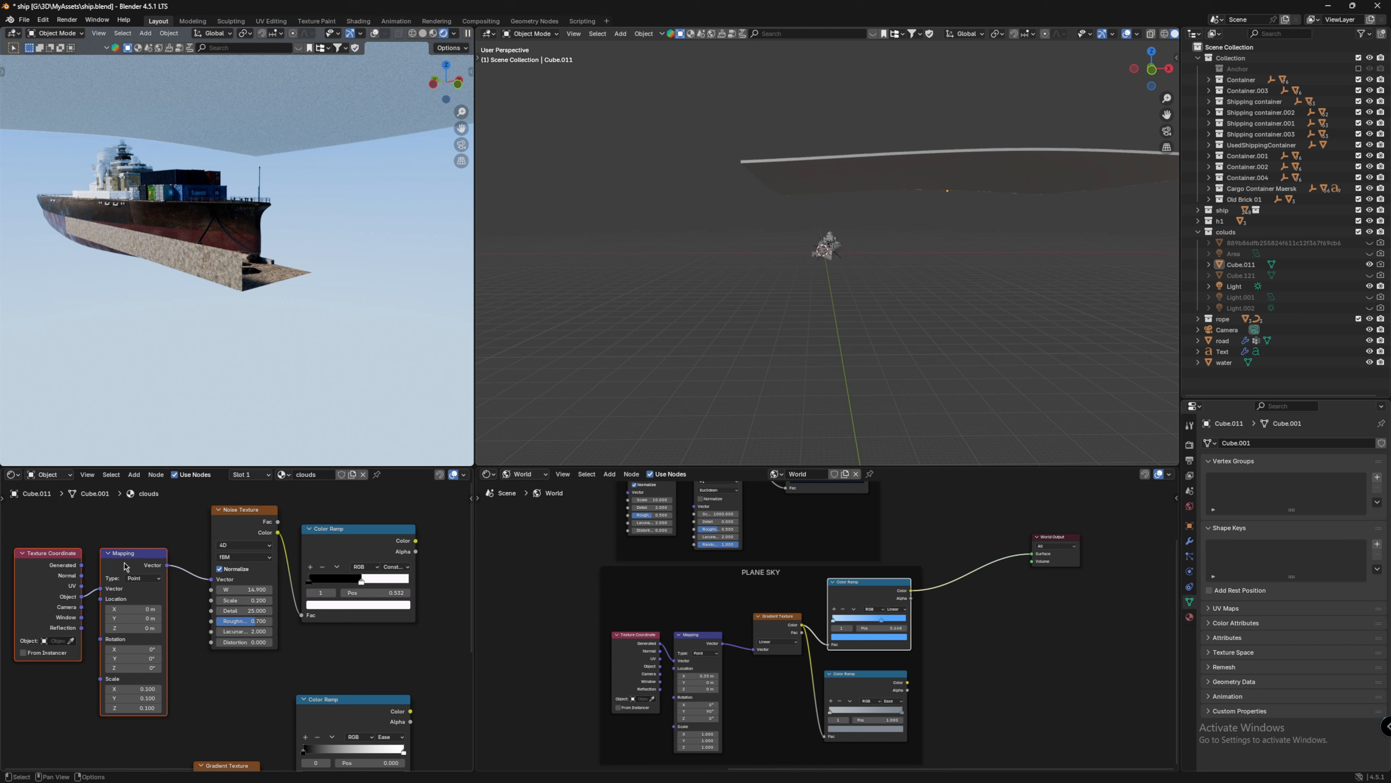
key(alt+a)
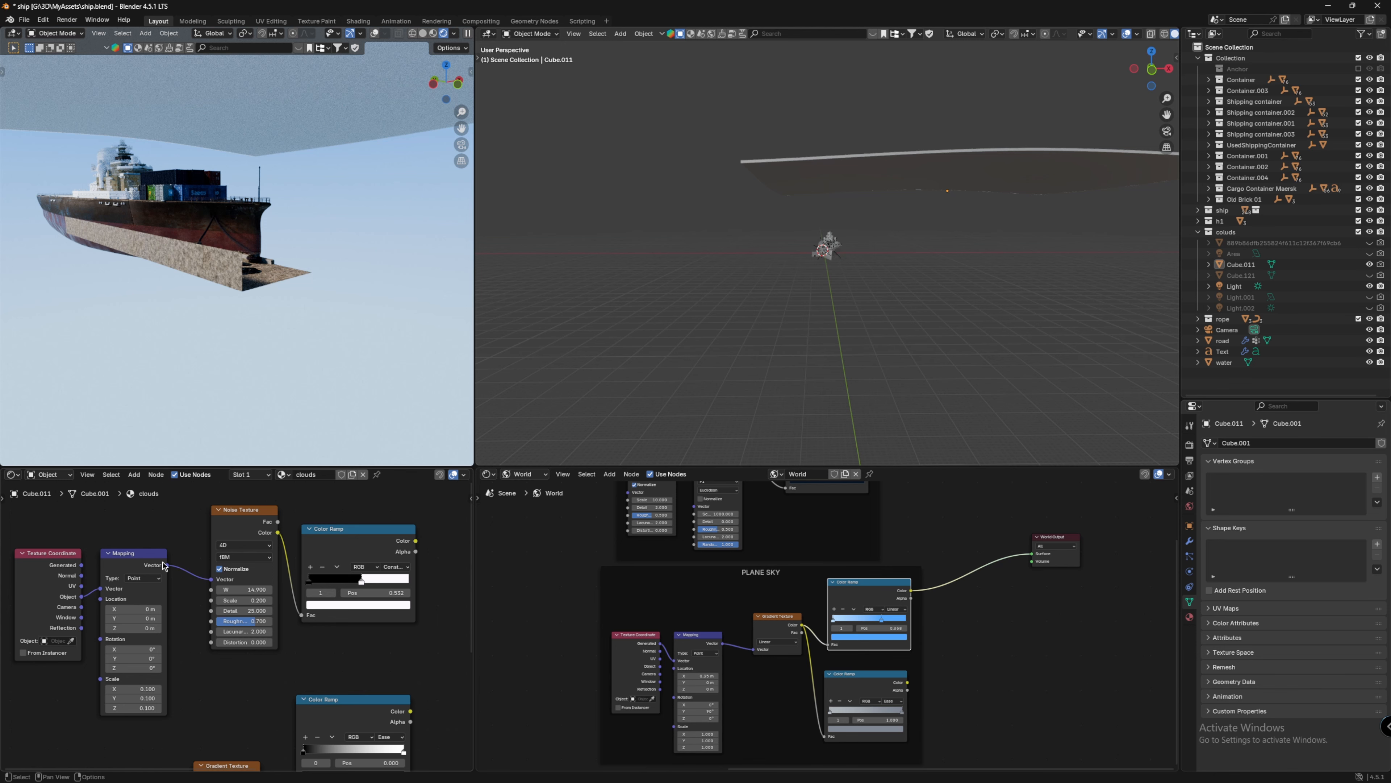
middle_drag(329, 557, 196, 557)
middle_drag(381, 559, 274, 591)
drag(307, 615, 266, 641)
middle_drag(326, 574, 307, 540)
drag(157, 538, 394, 666)
middle_drag(329, 220, 310, 182)
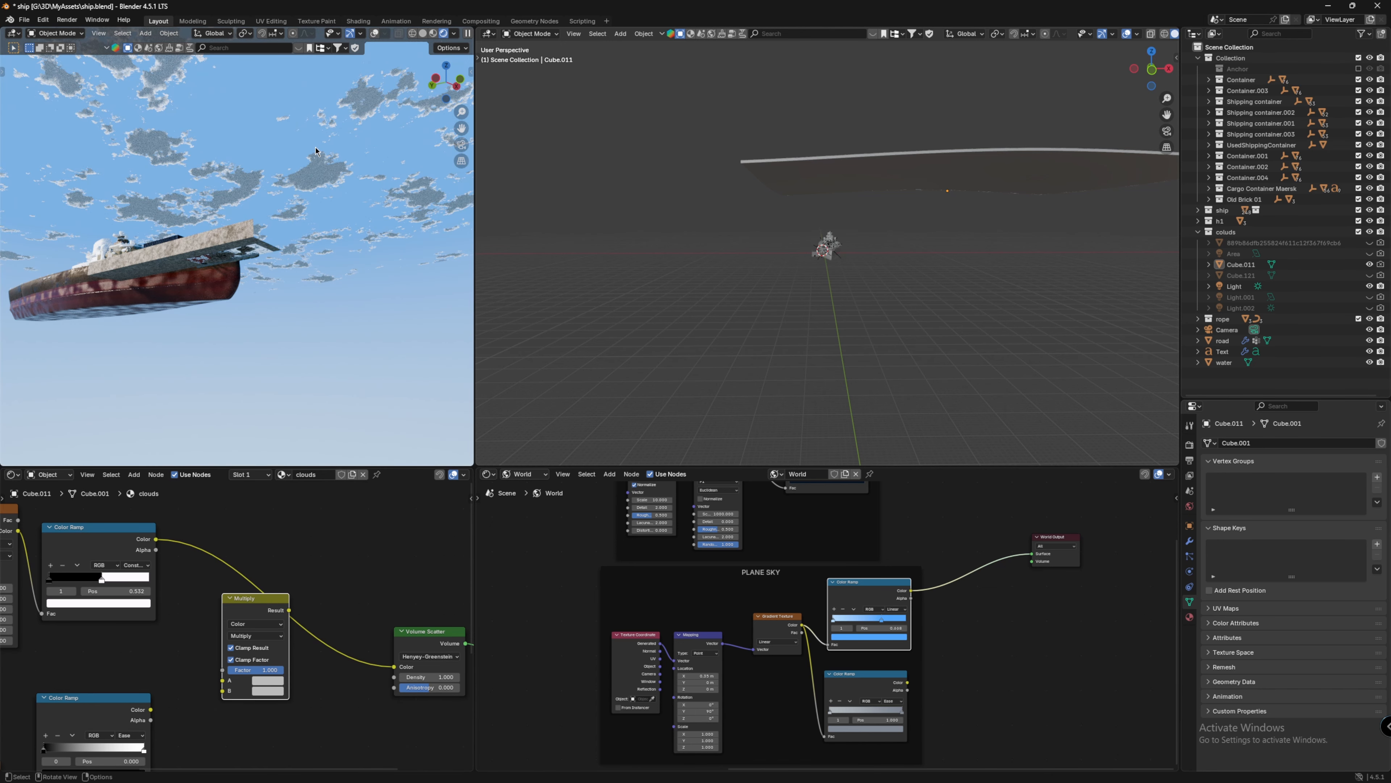
Step: Adjust the stop on the noise color ramp, keeping its Constant interpolation
middle_drag(312, 489, 401, 485)
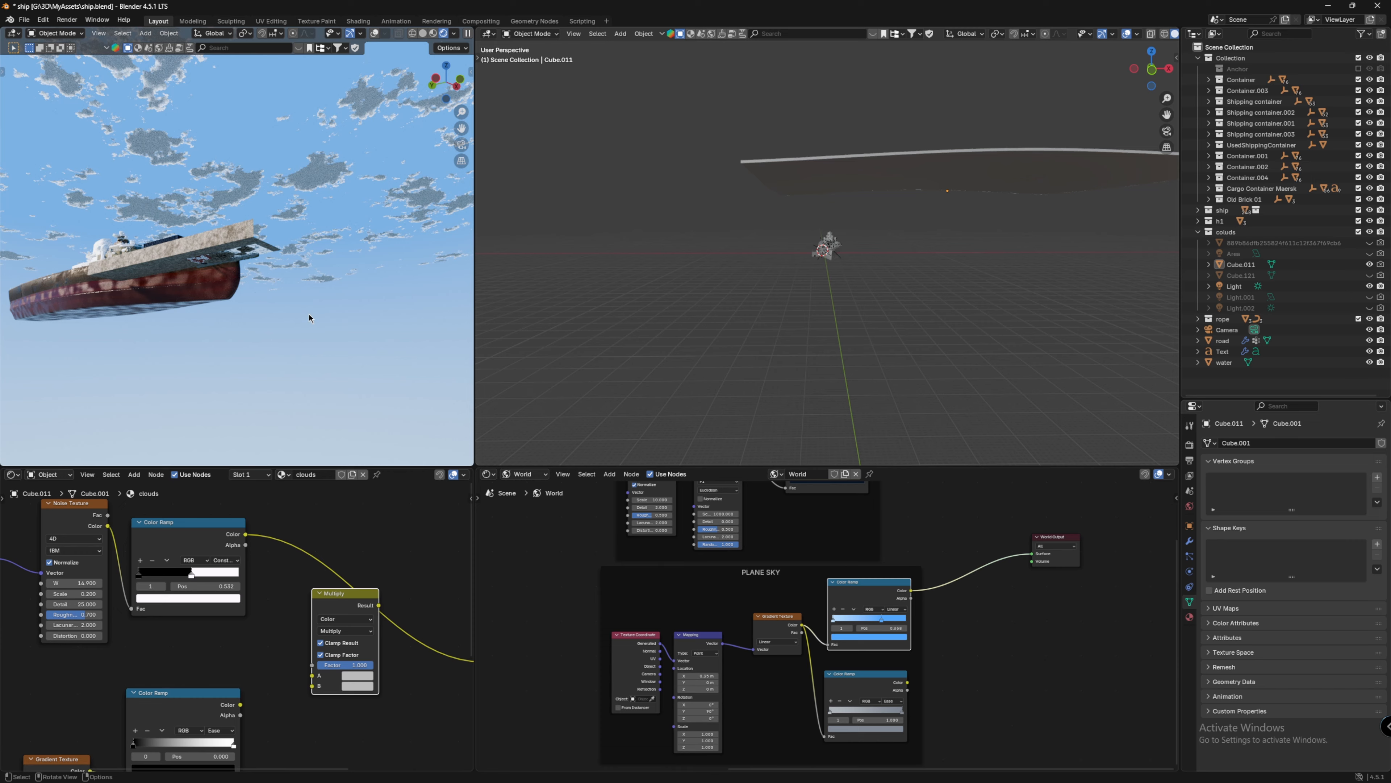
drag(195, 575, 196, 576)
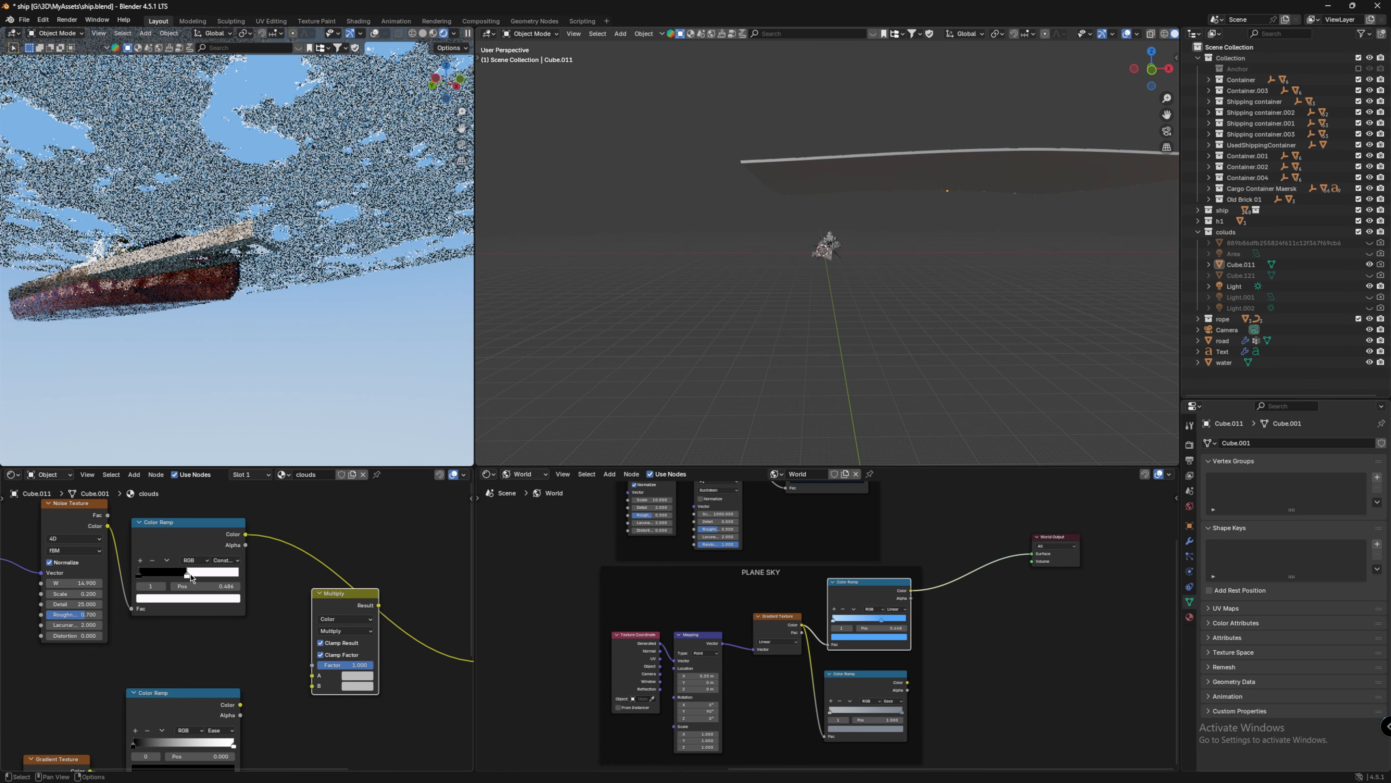
middle_drag(196, 576, 266, 574)
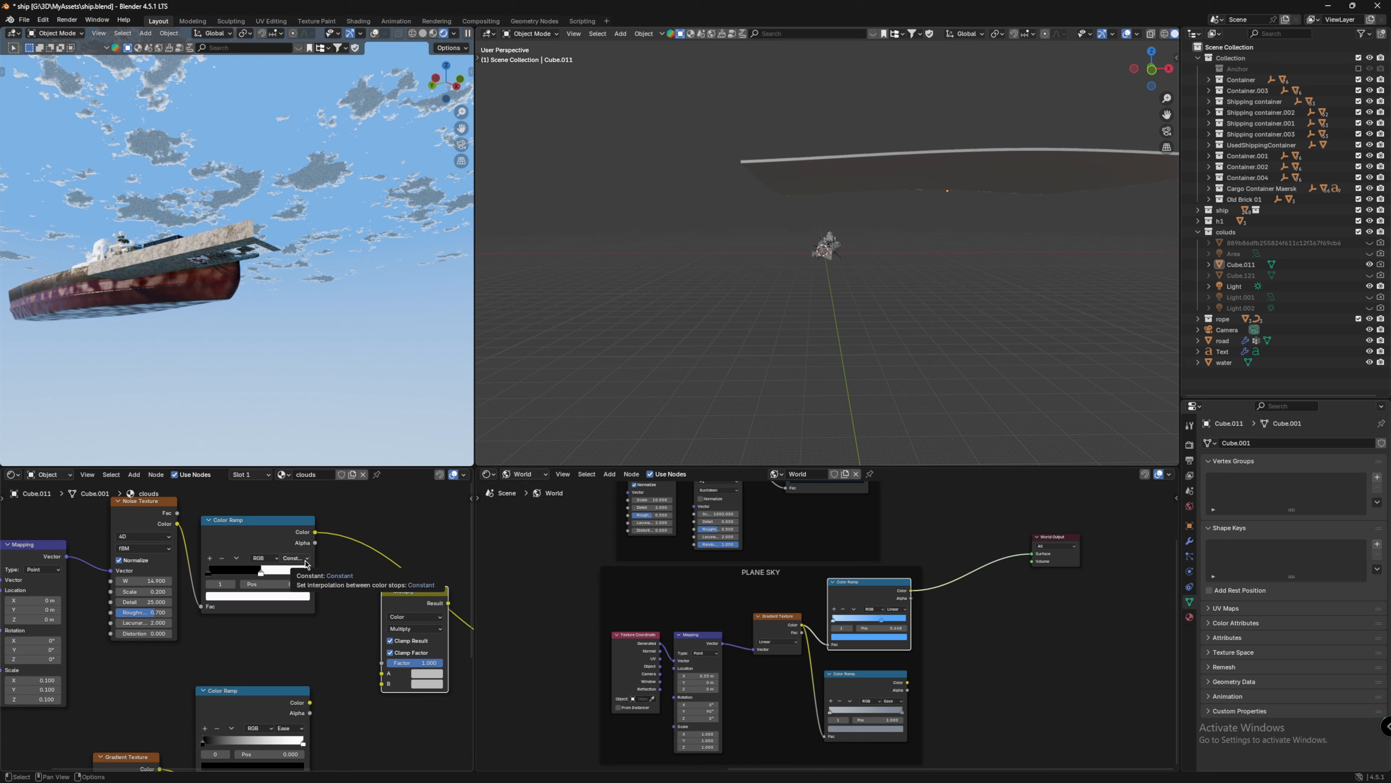
click(298, 558)
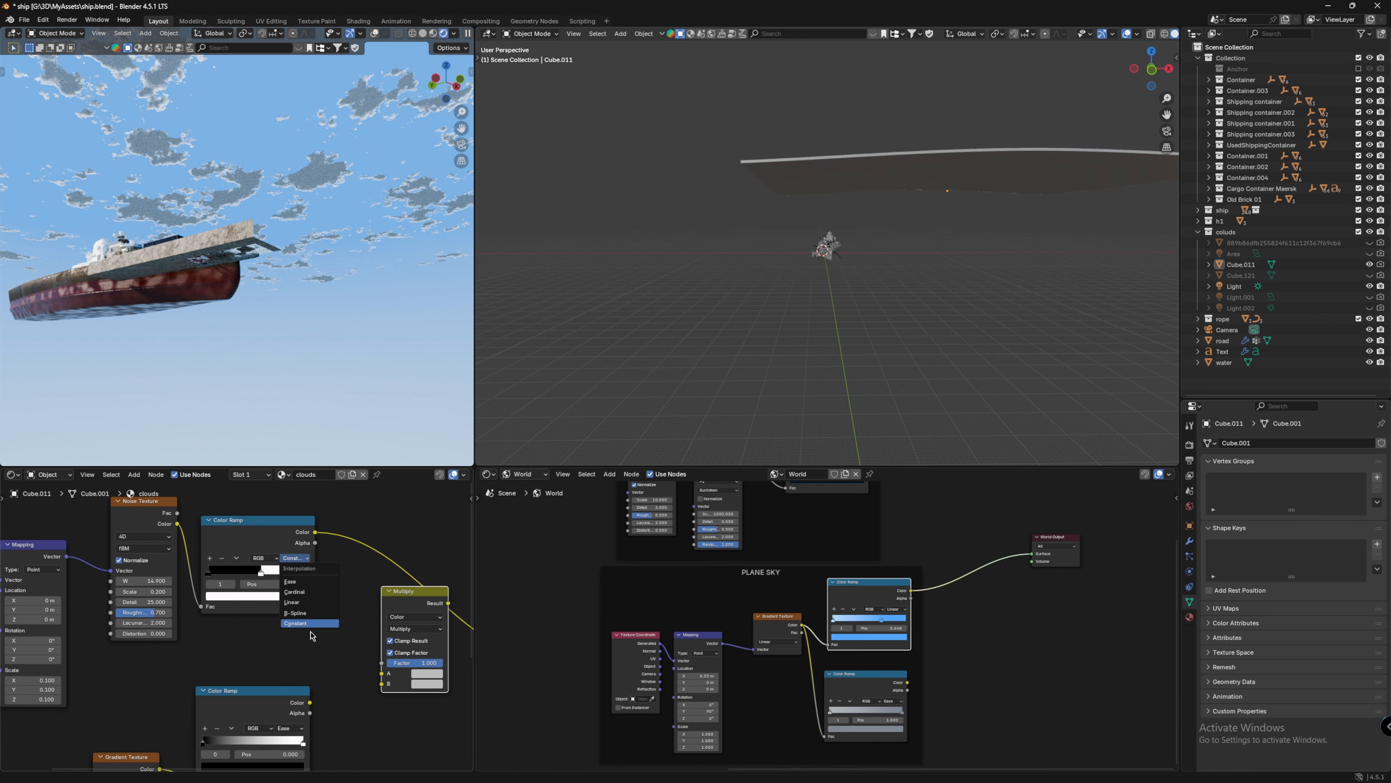
middle_drag(254, 630, 328, 644)
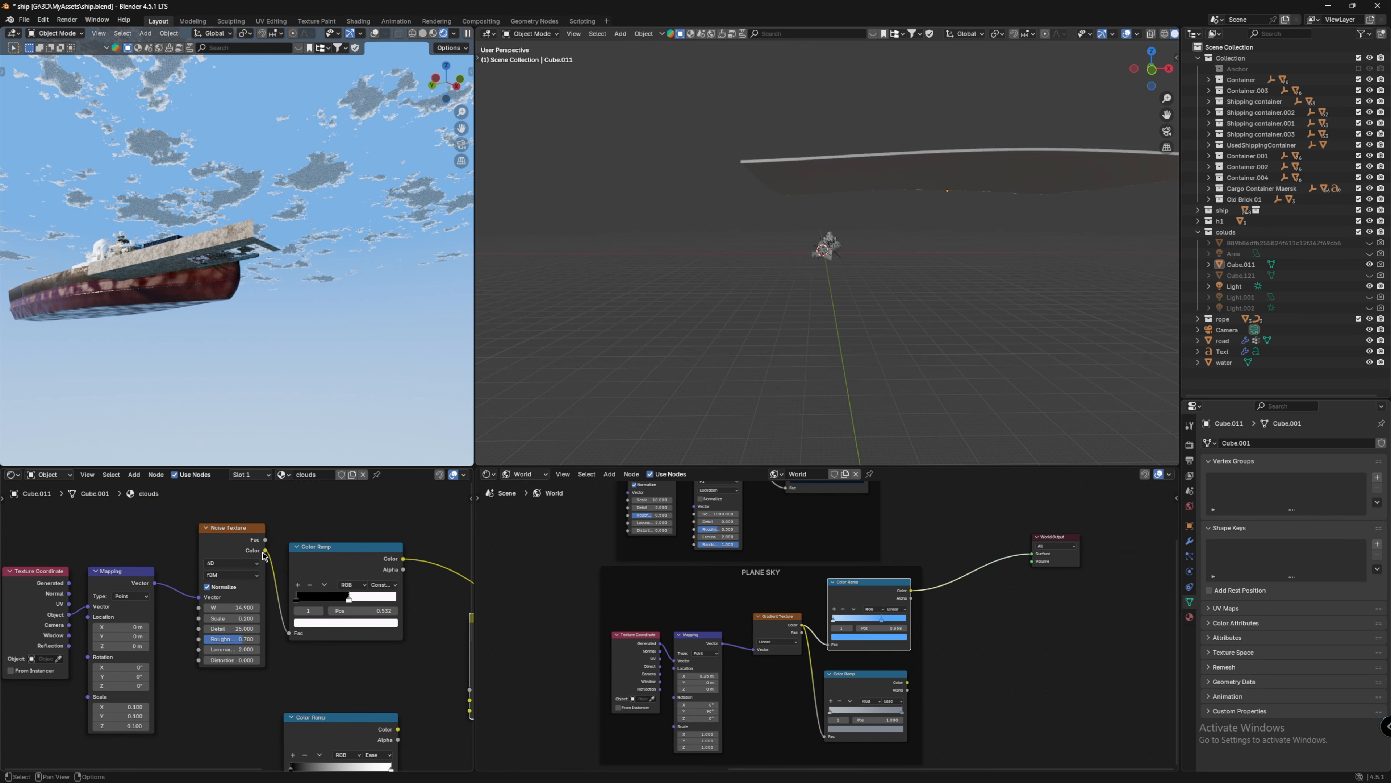
mouse_move(229, 607)
mouse_down()
mouse_move(305, 607)
mouse_move(232, 612)
mouse_up()
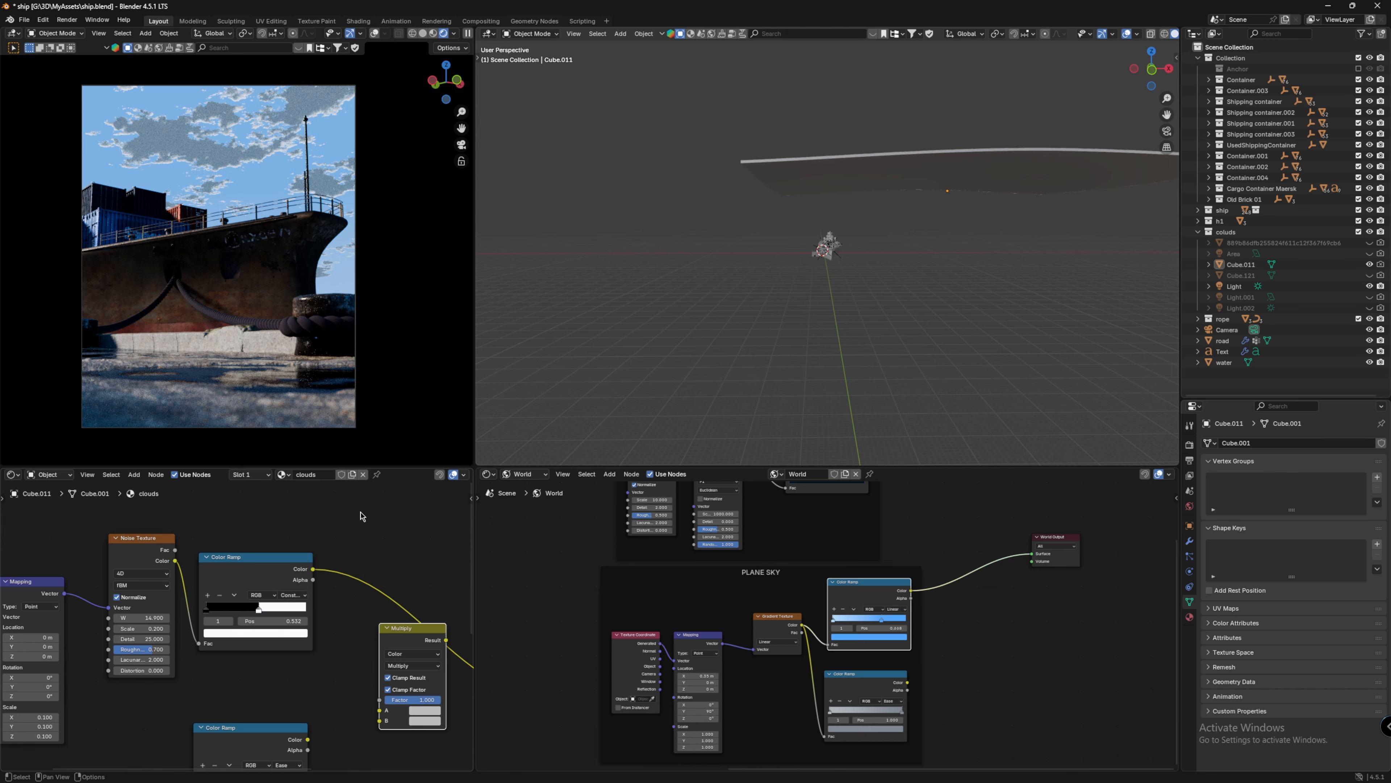
Step: Inspect the Gradient Texture's Spherical type setting in the clouds material
middle_drag(389, 516, 194, 503)
scroll(195, 504, down, 3)
drag(222, 592, 257, 569)
middle_drag(289, 562, 379, 503)
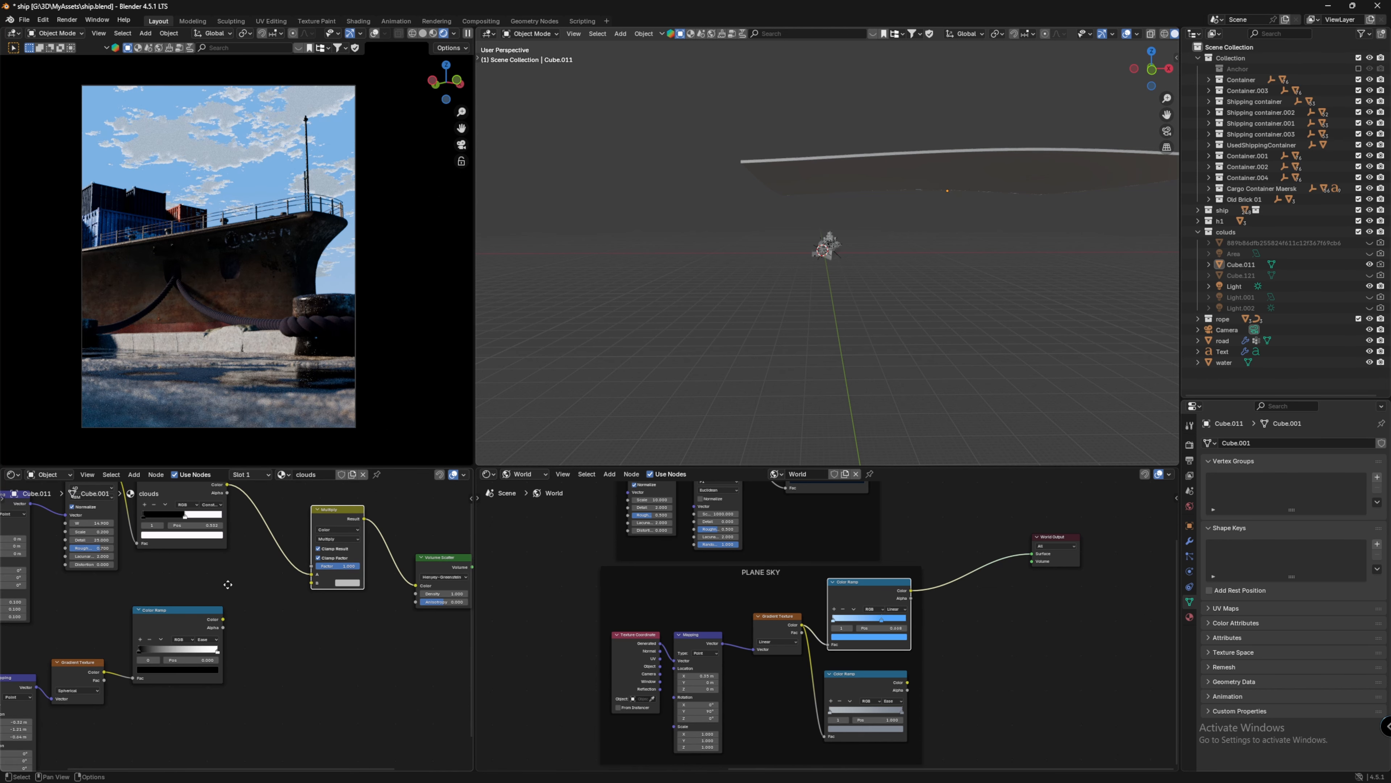
middle_drag(192, 586, 354, 527)
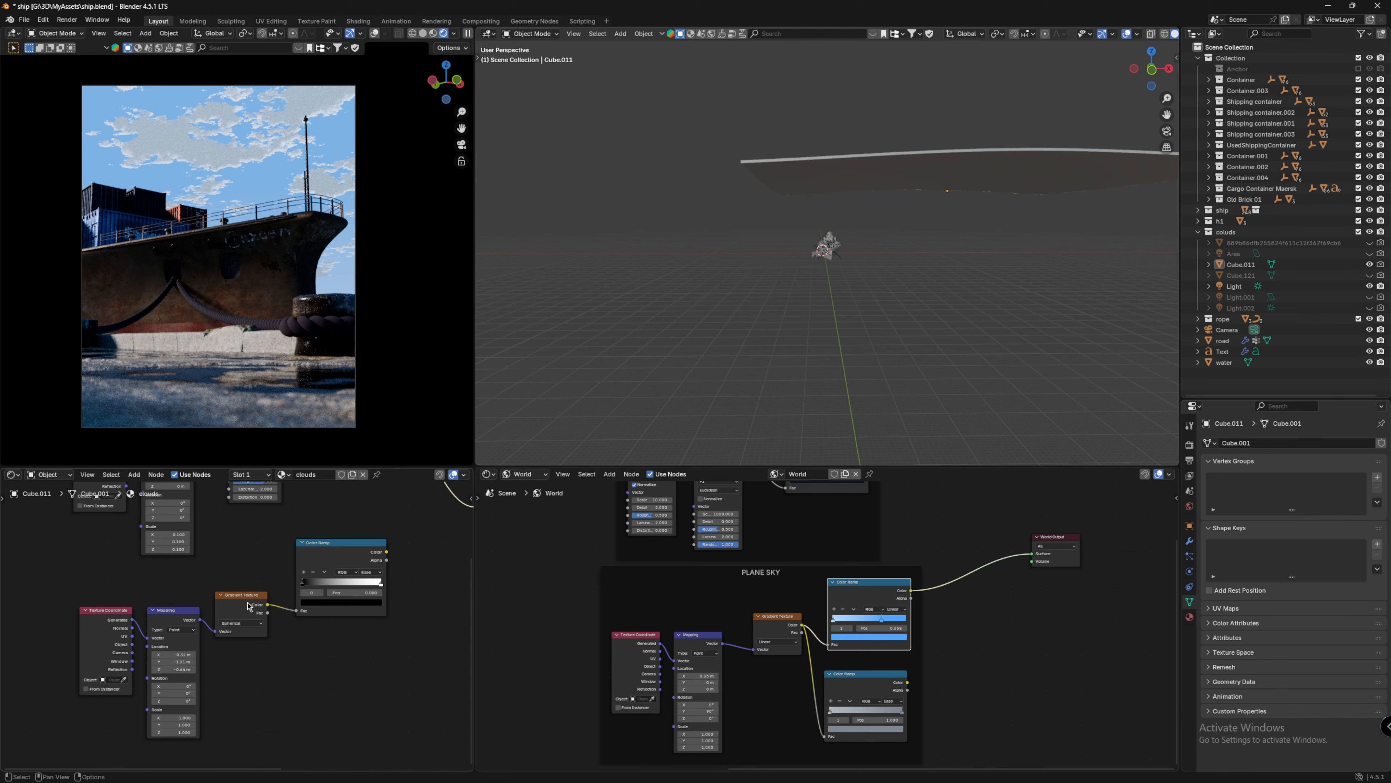
scroll(250, 605, up, 3)
click(248, 619)
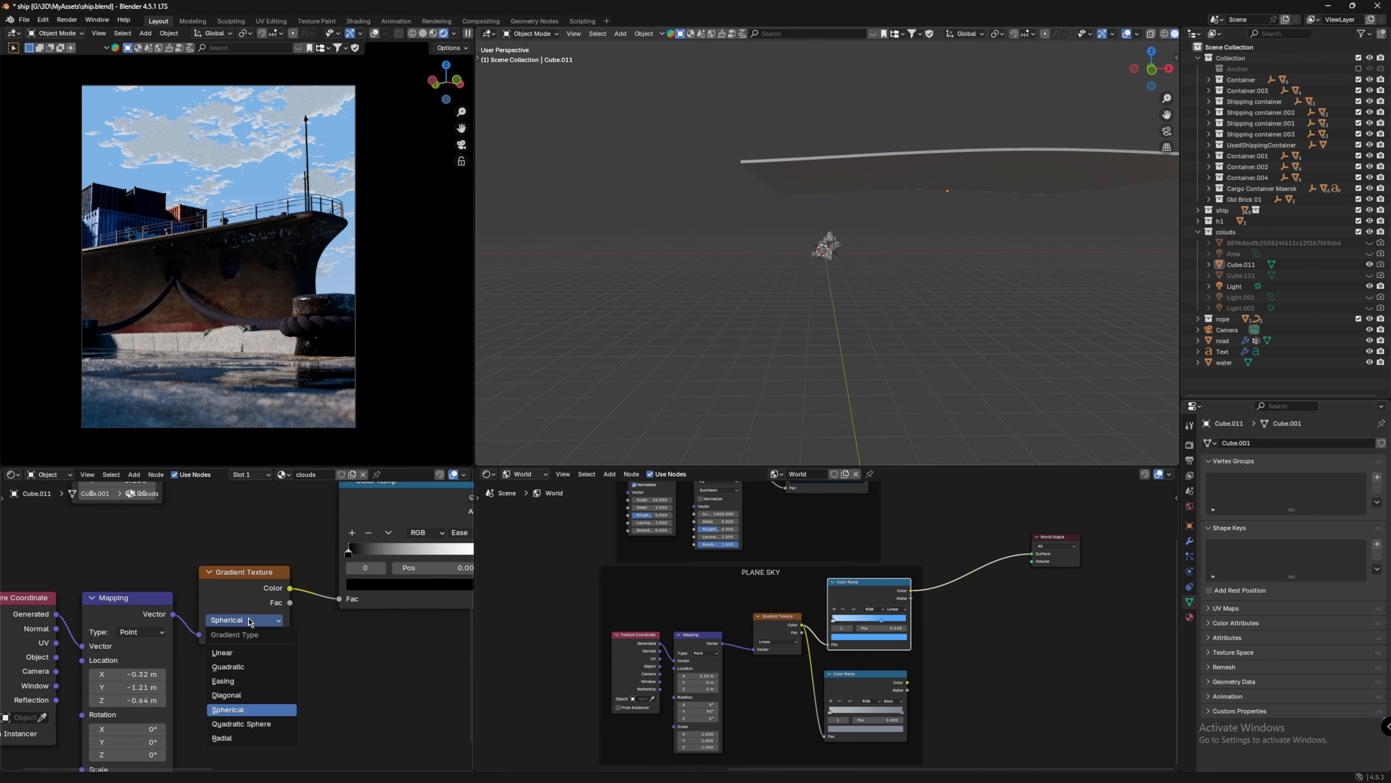
scroll(357, 622, down, 5)
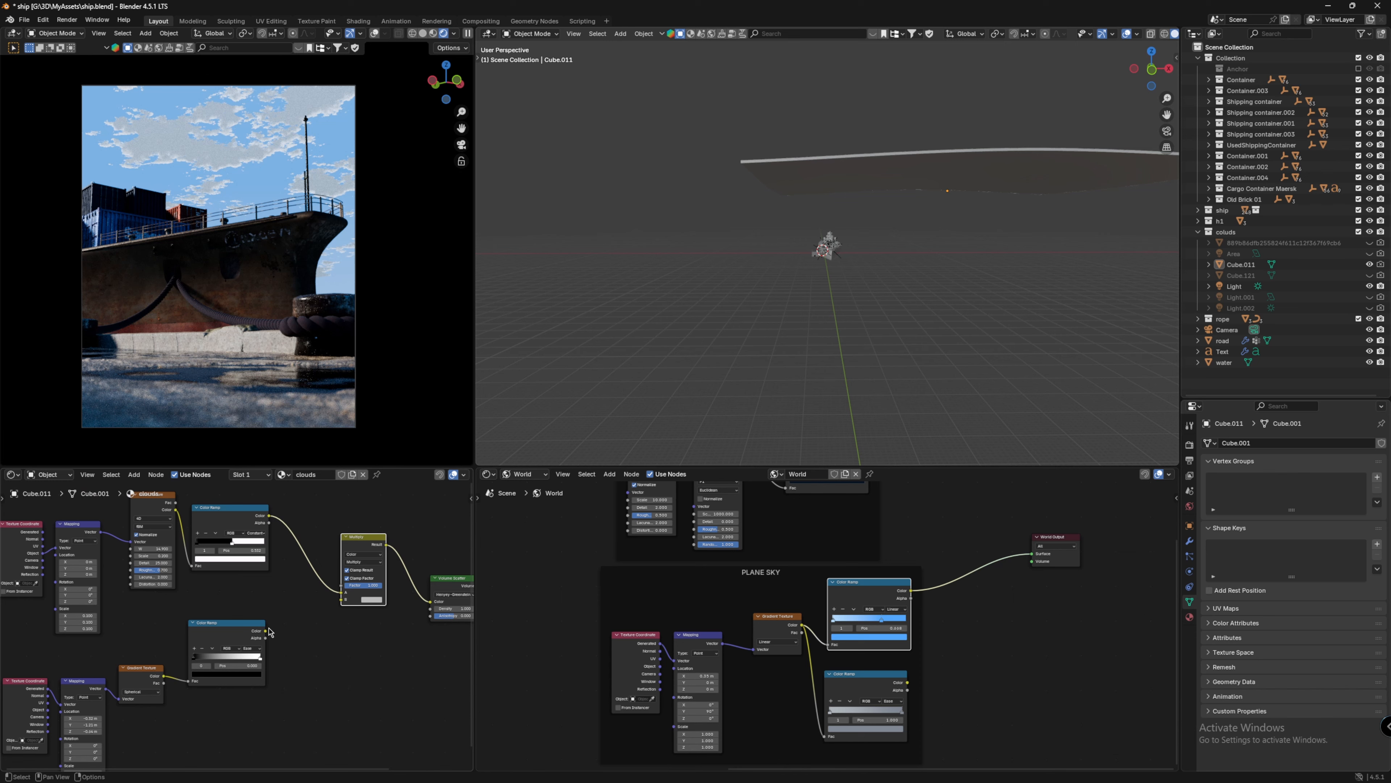
Step: Connect the gradient color ramp's Color output to the Multiply node's second input
drag(267, 631, 343, 600)
middle_drag(335, 607, 214, 648)
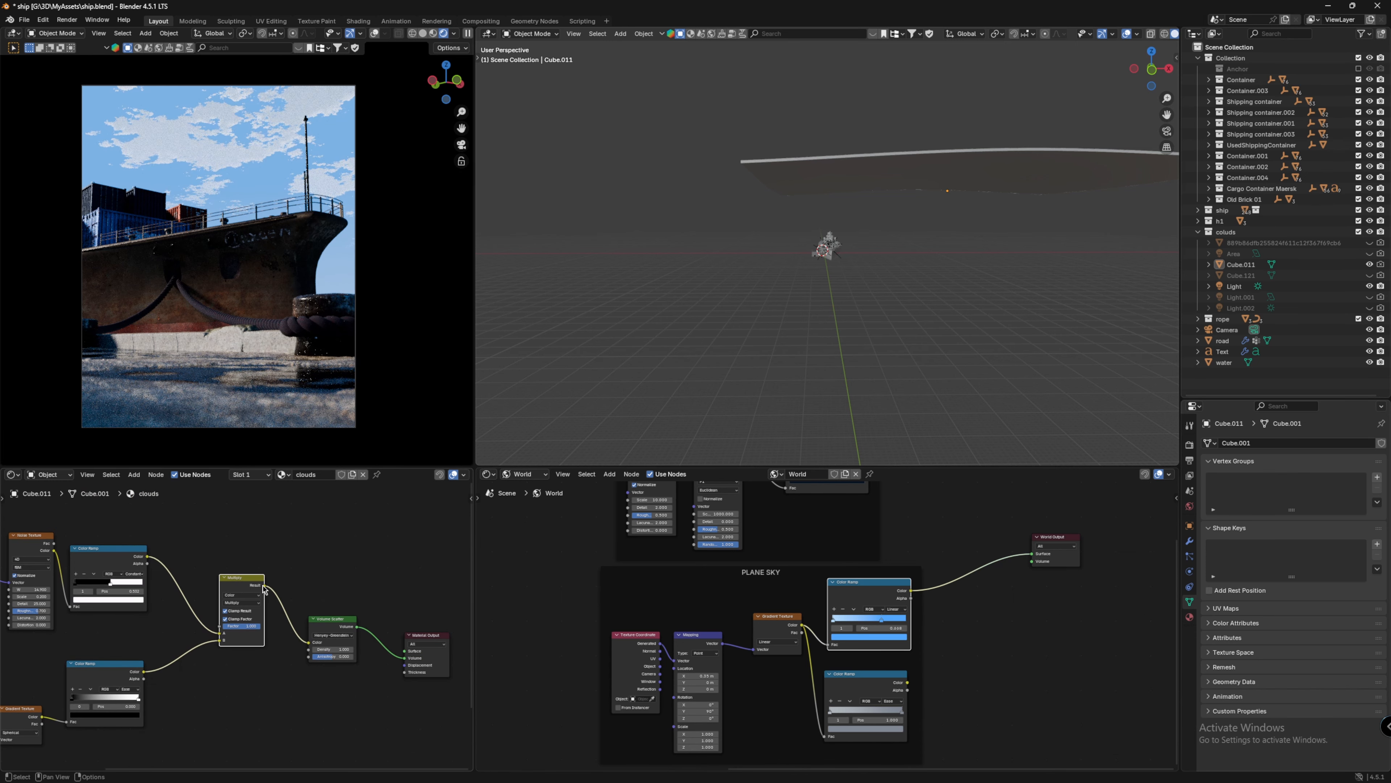
drag(264, 585, 404, 651)
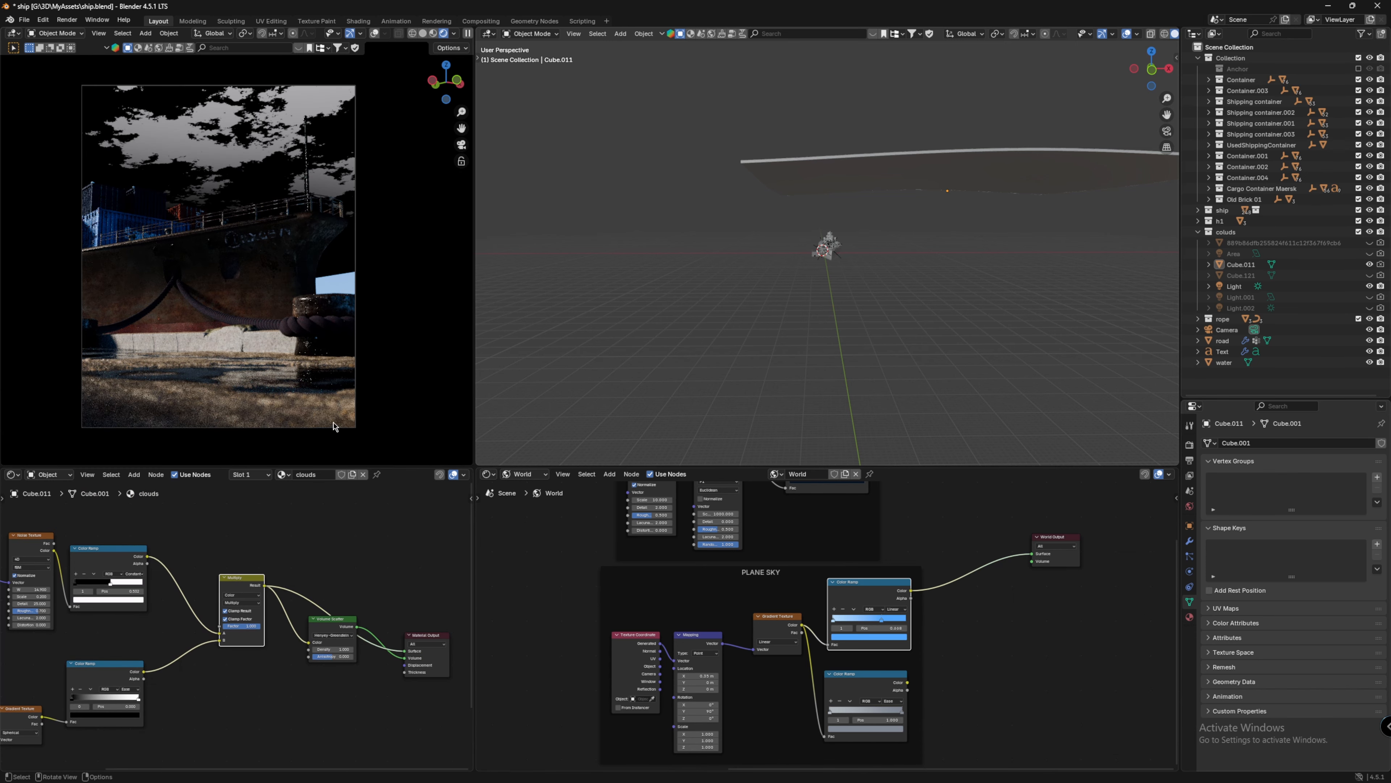
middle_drag(335, 426, 363, 295)
middle_drag(229, 609, 310, 610)
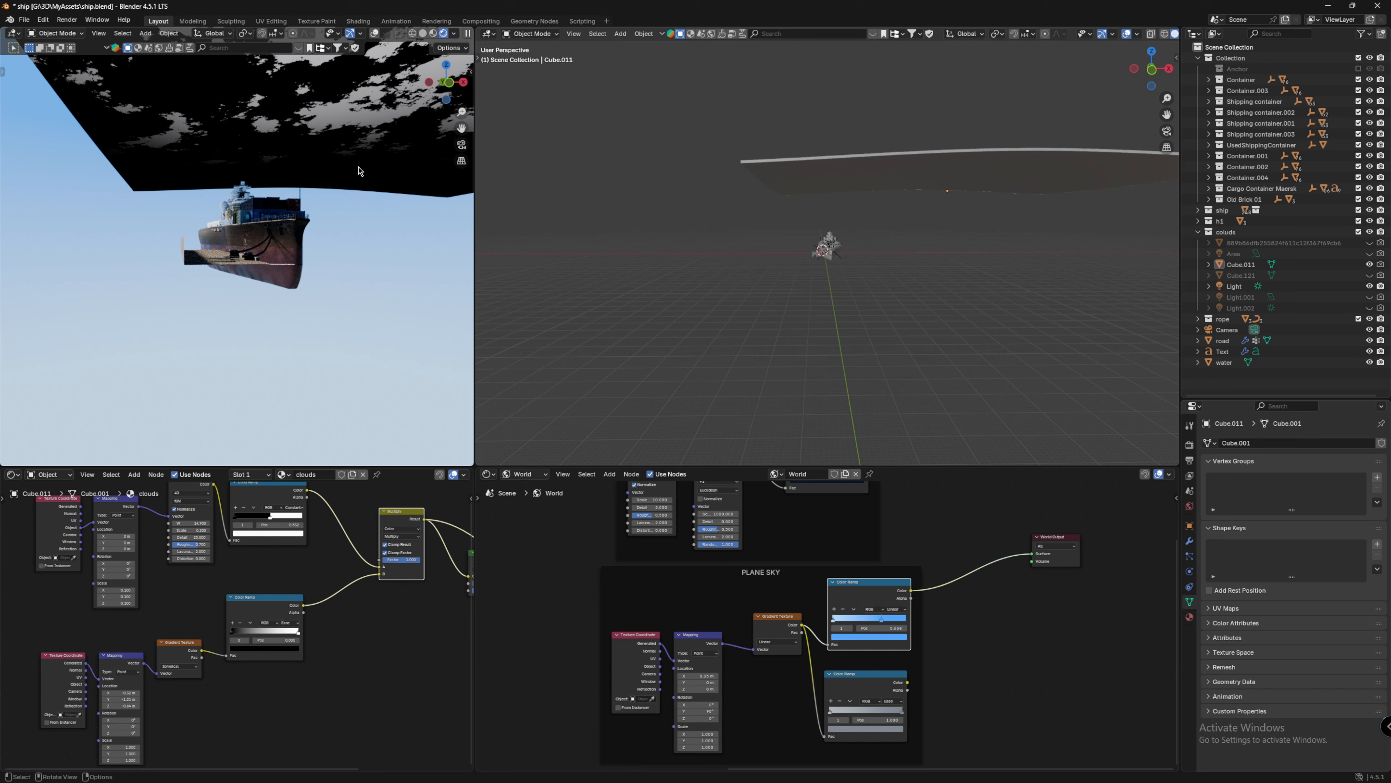
scroll(238, 625, up, 3)
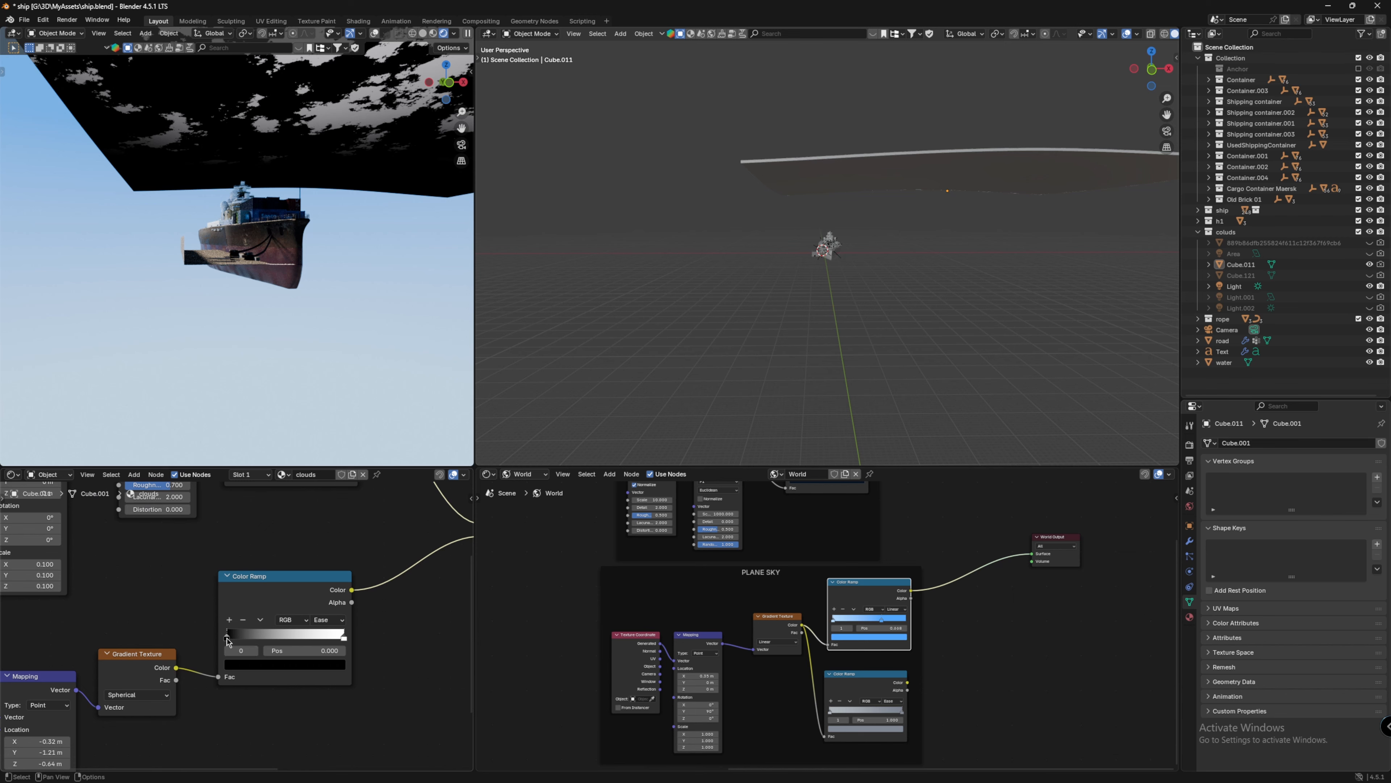
drag(227, 638, 268, 639)
middle_drag(301, 211, 317, 185)
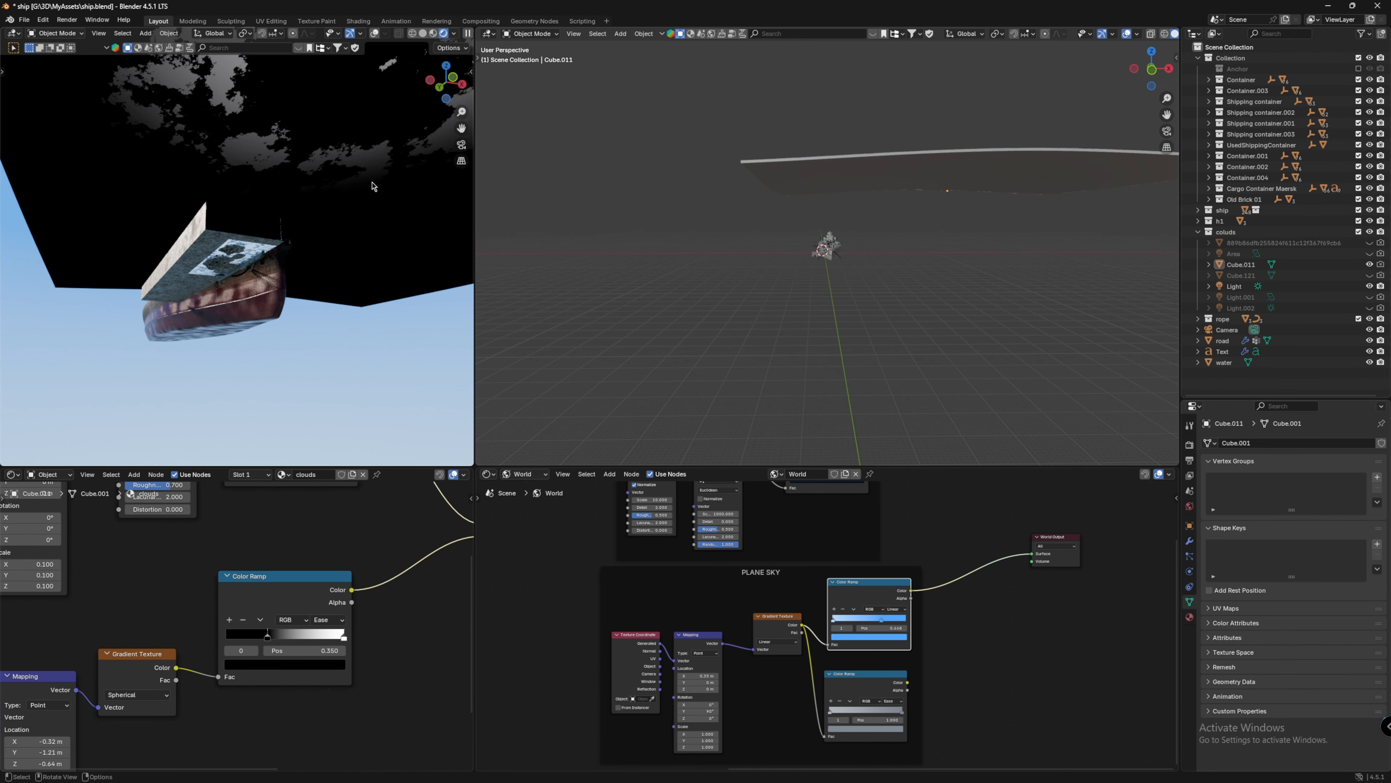
drag(268, 638, 223, 638)
middle_drag(288, 526, 172, 621)
scroll(173, 621, down, 3)
middle_drag(454, 527, 297, 555)
ctrl+right_drag(347, 536, 290, 616)
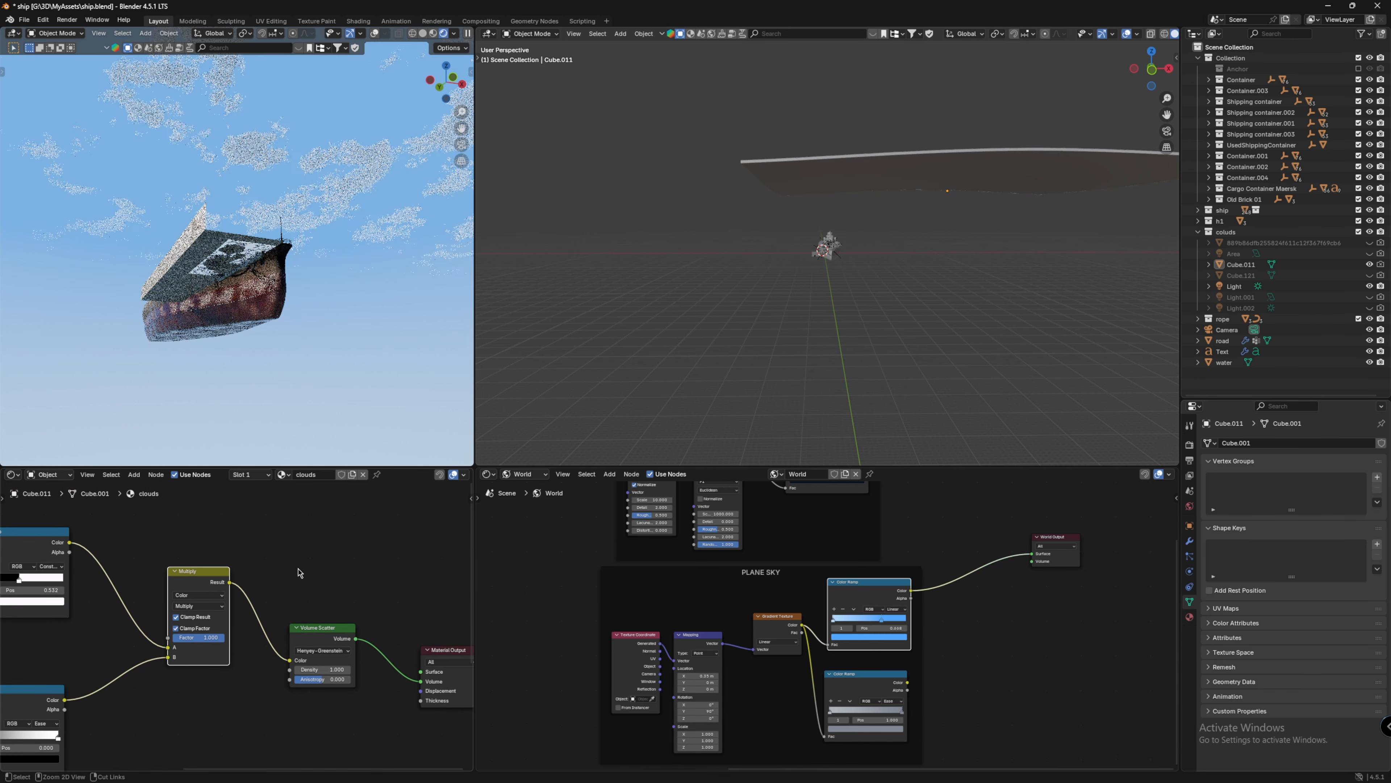
Step: Return to the camera view and examine the whole clouds node tree in a maximized node editor
click(462, 145)
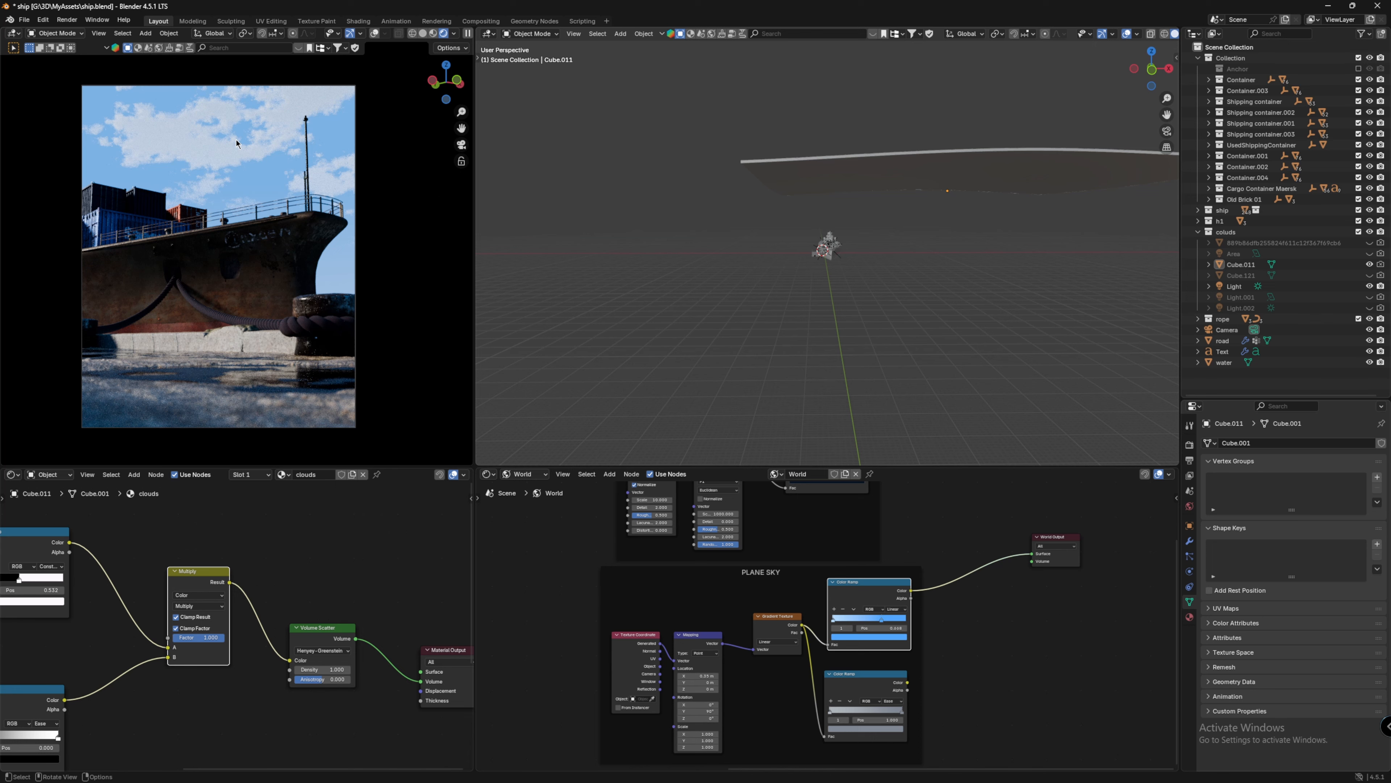
scroll(308, 548, down, 4)
middle_drag(307, 547, 391, 521)
scroll(391, 522, down, 3)
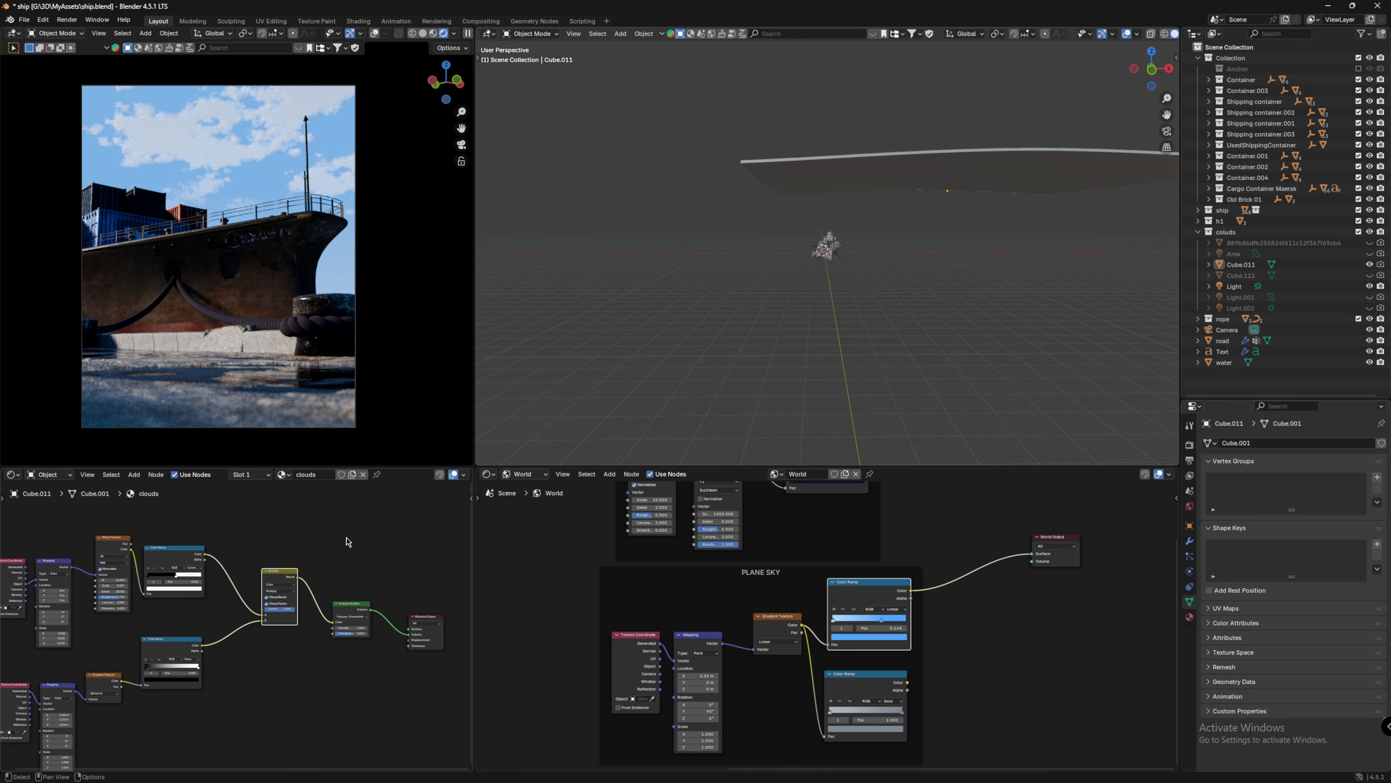
key(ctrl+space)
scroll(859, 399, down, 2)
drag(108, 153, 1208, 713)
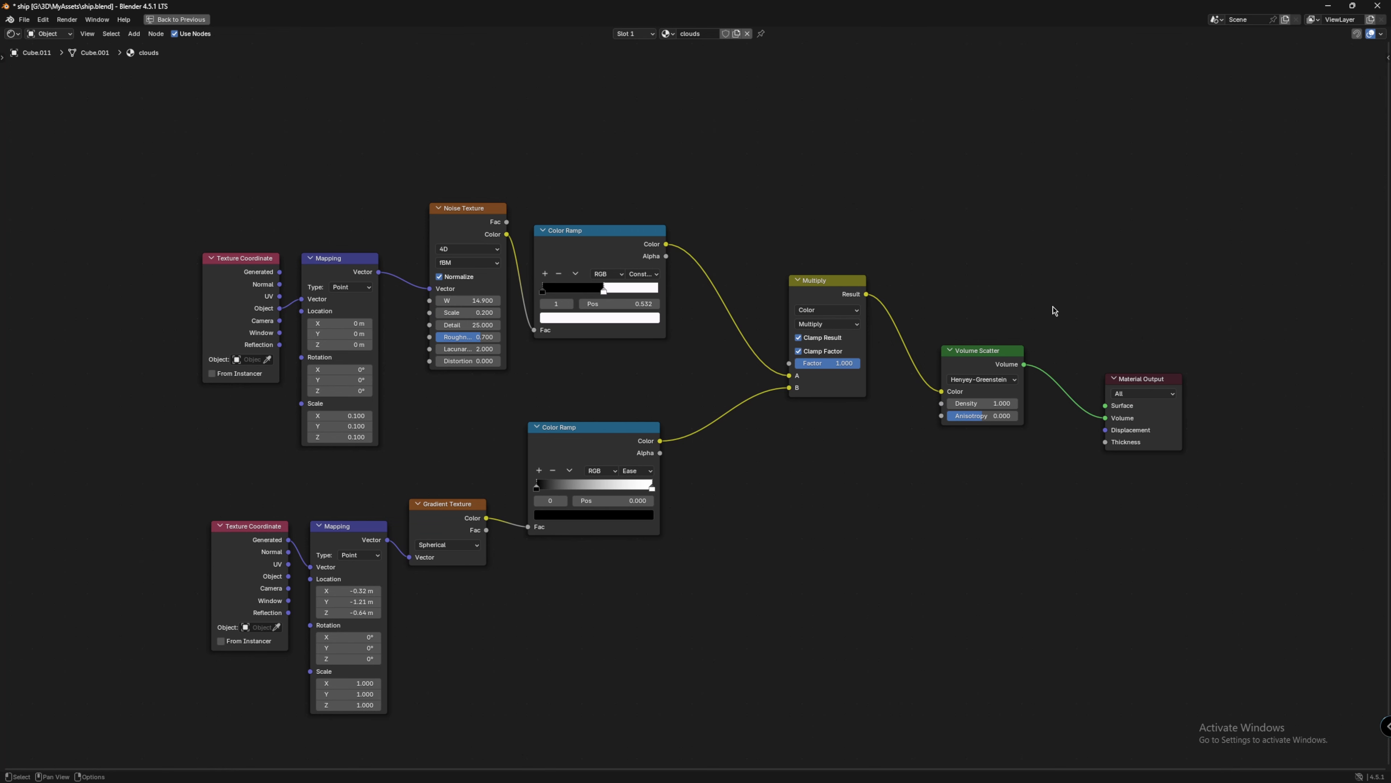
key(ctrl+space)
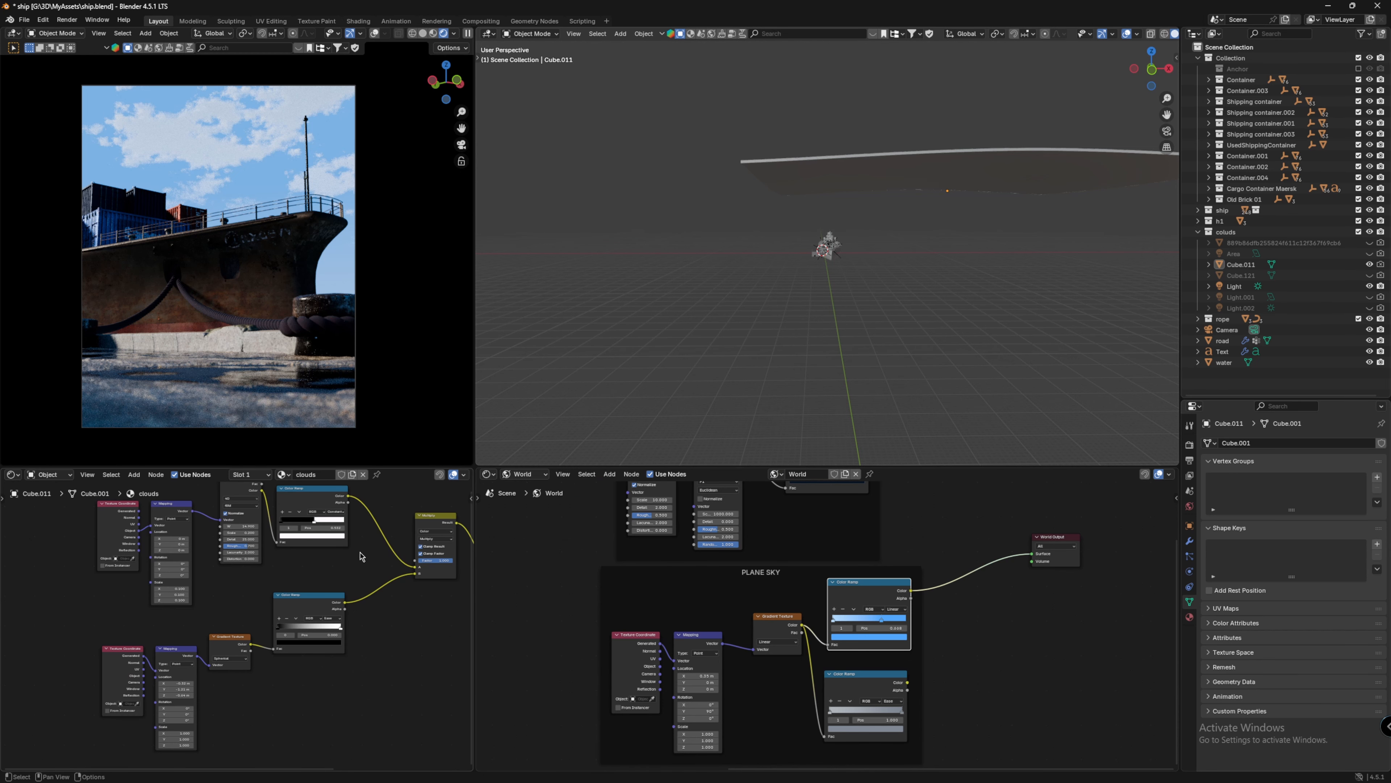
scroll(172, 759, up, 3)
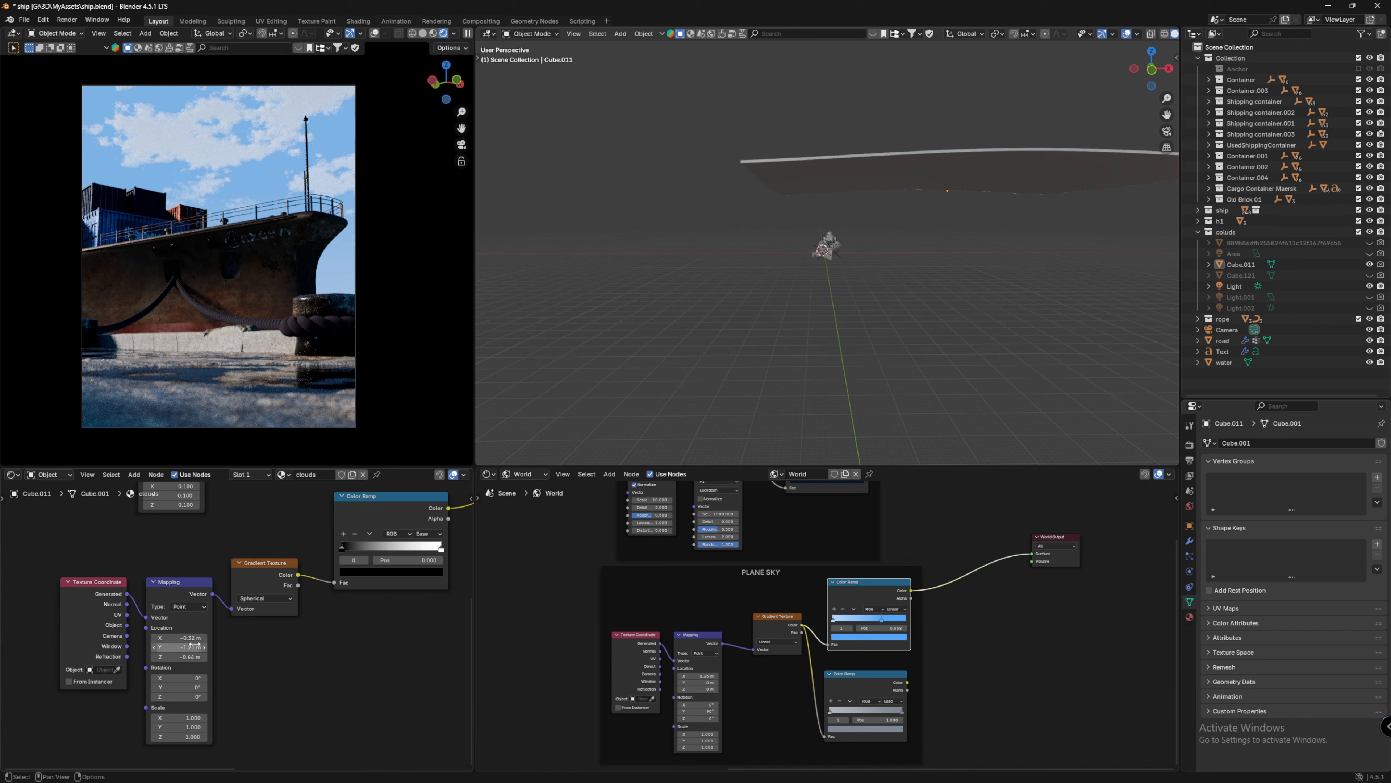
drag(192, 647, 276, 652)
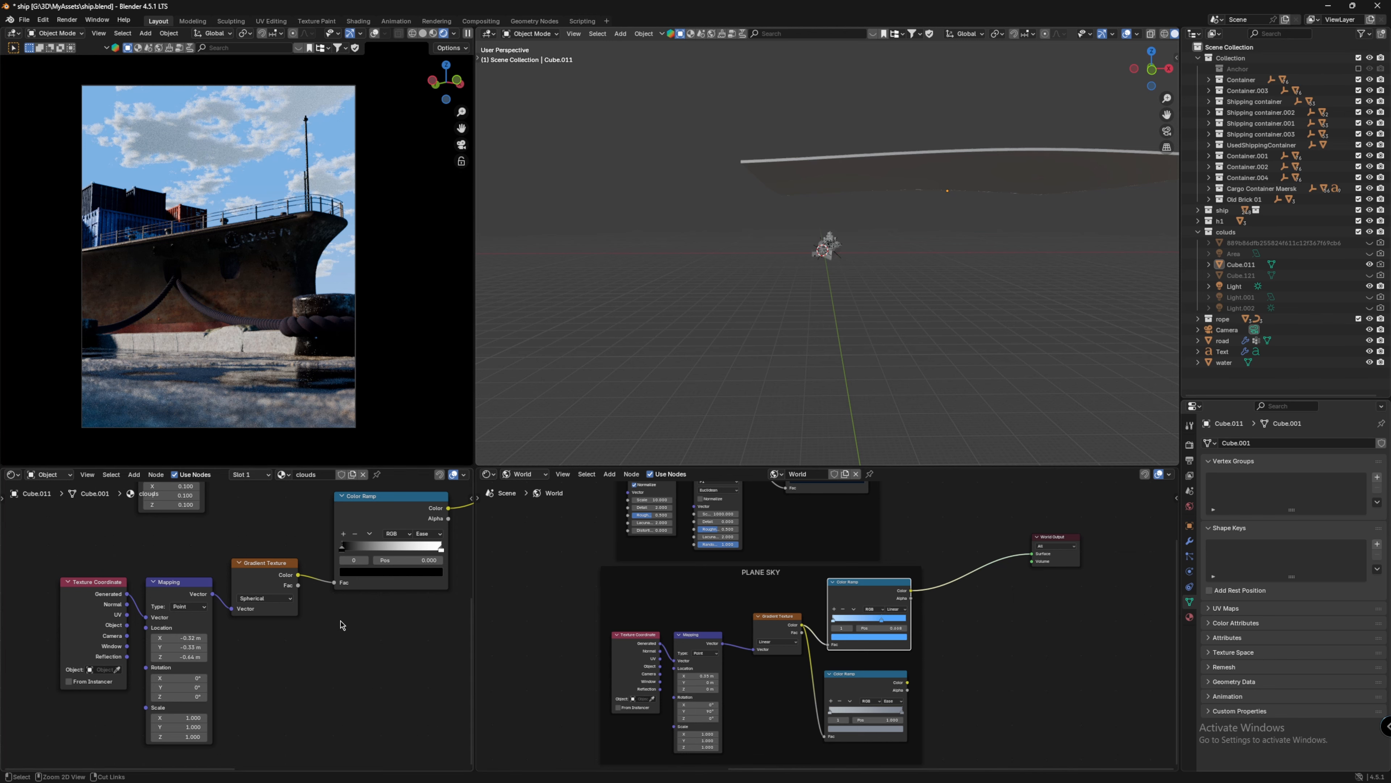
key(ctrl+z)
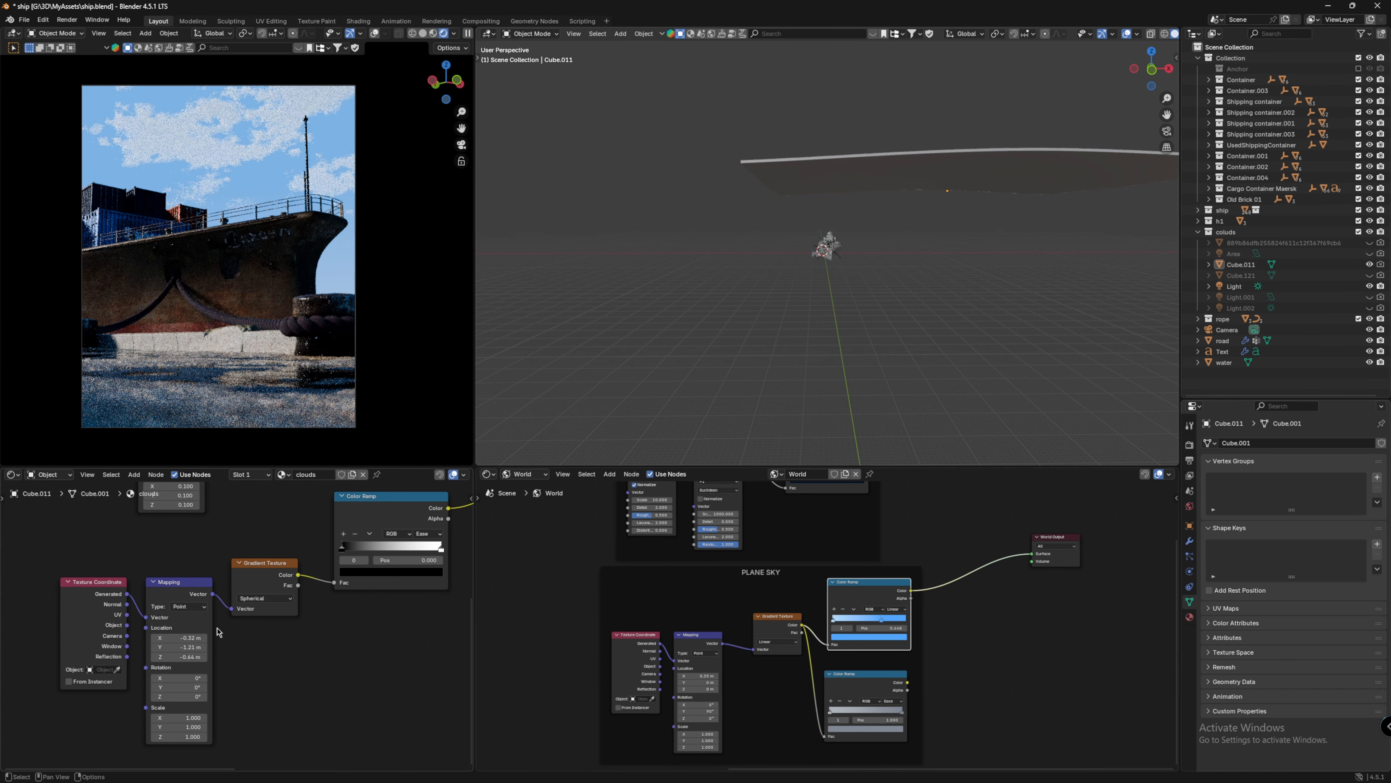
Step: Show and select the Cube.121 cloud volume, and hide Cube.011
middle_drag(308, 643, 242, 697)
scroll(242, 698, down, 3)
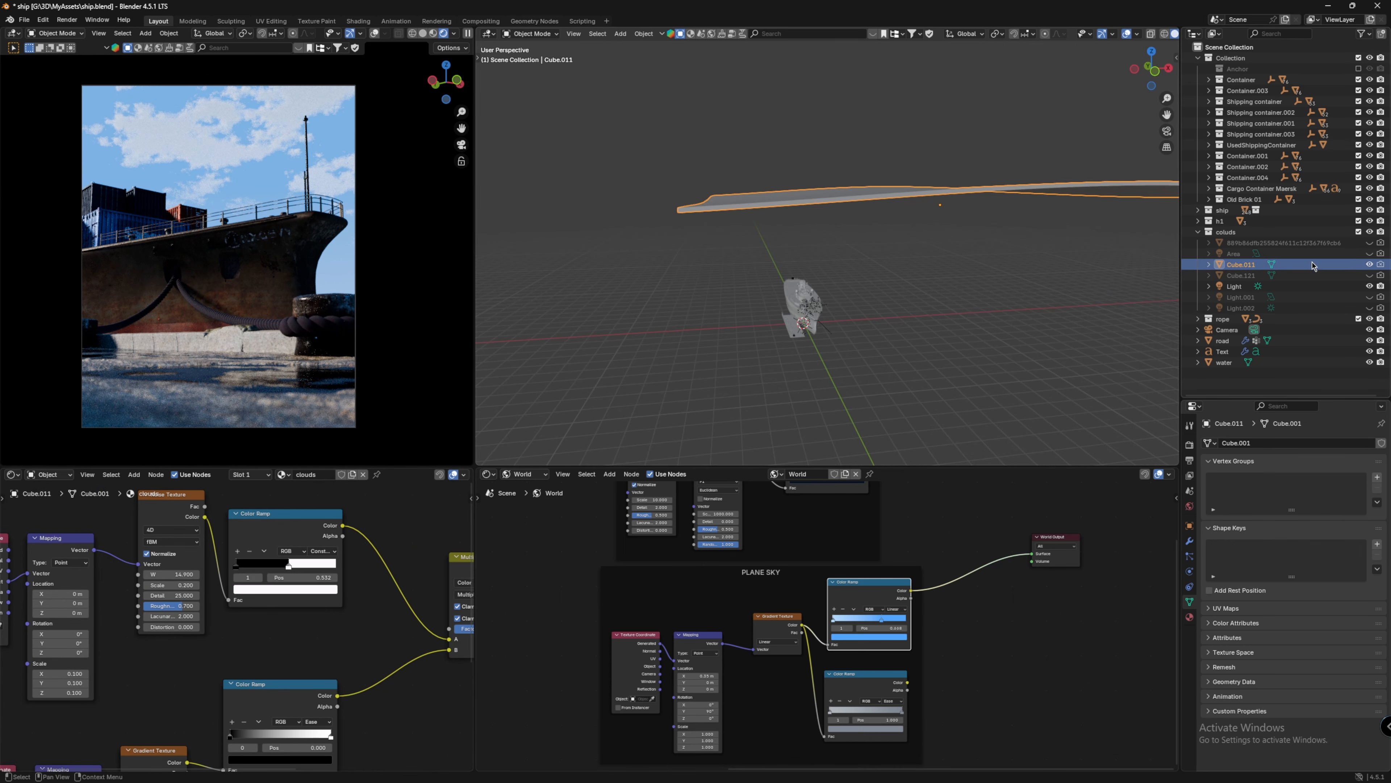
click(1368, 276)
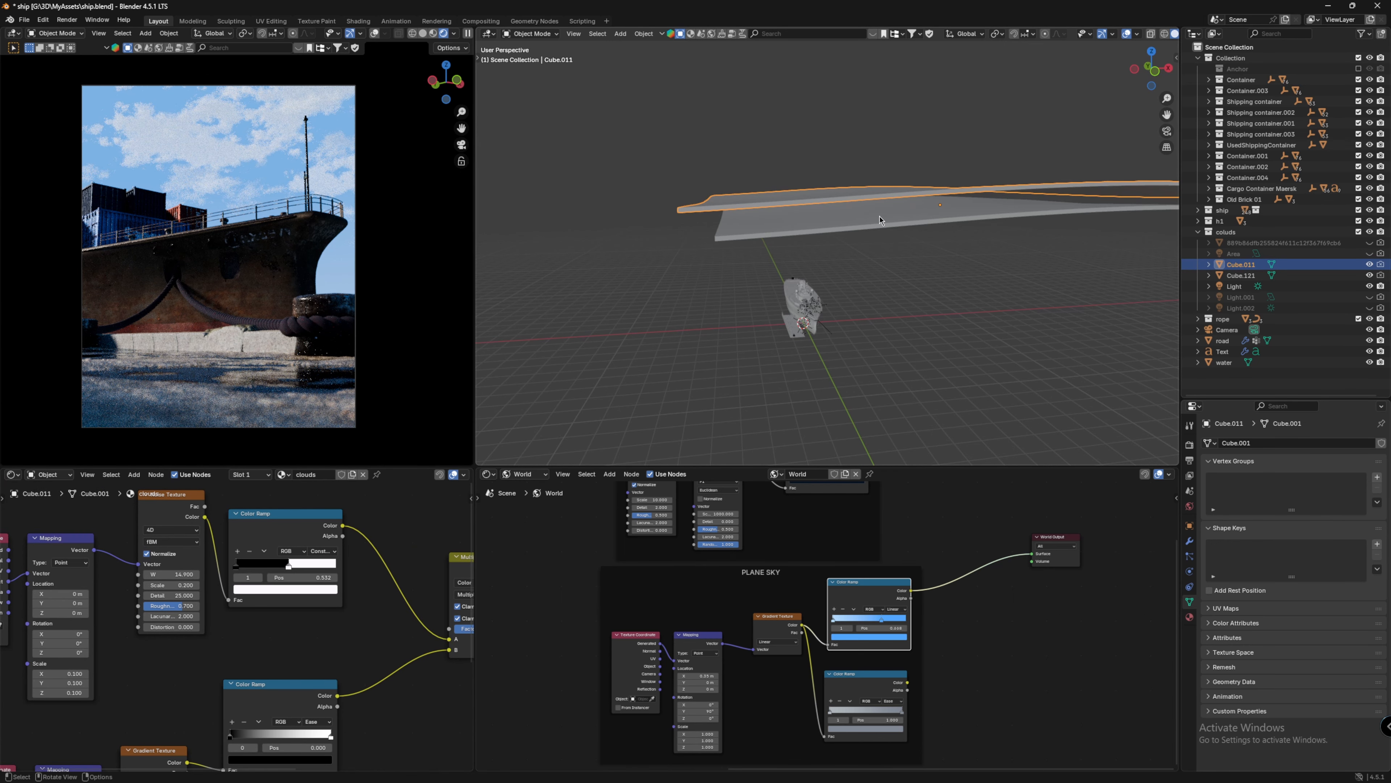
click(1358, 275)
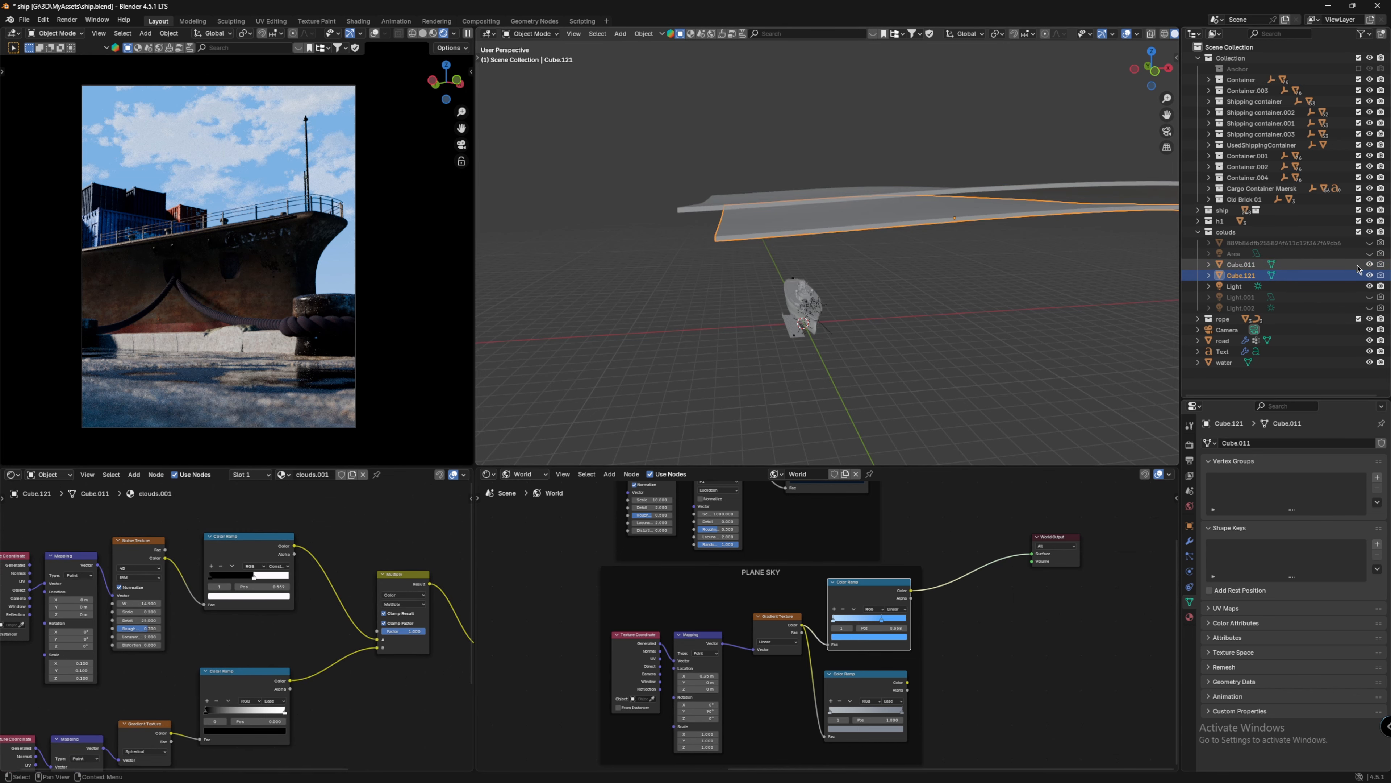
click(1369, 265)
Step: Move the clouds.001 noise color ramp stop to 0.577 and show Cube.011 again
scroll(338, 603, up, 2)
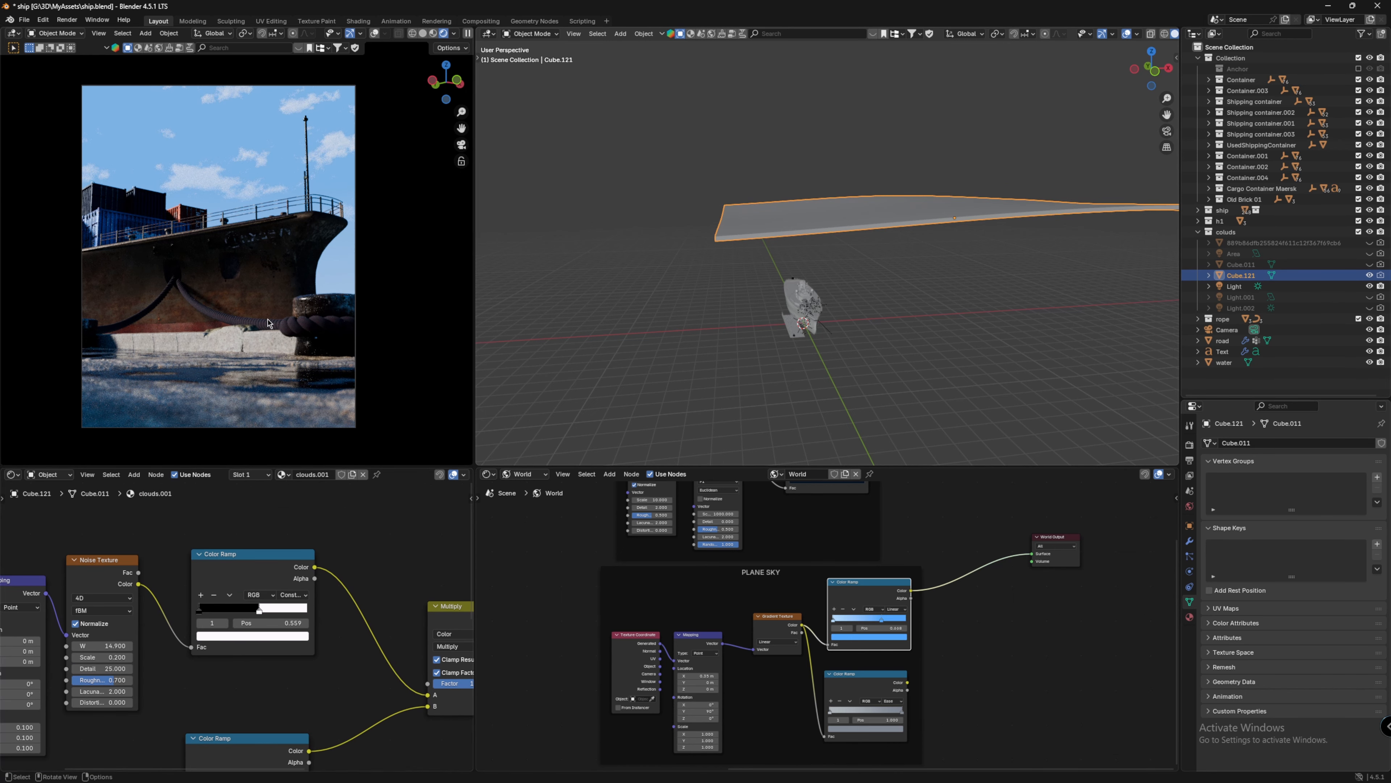
drag(262, 614, 263, 614)
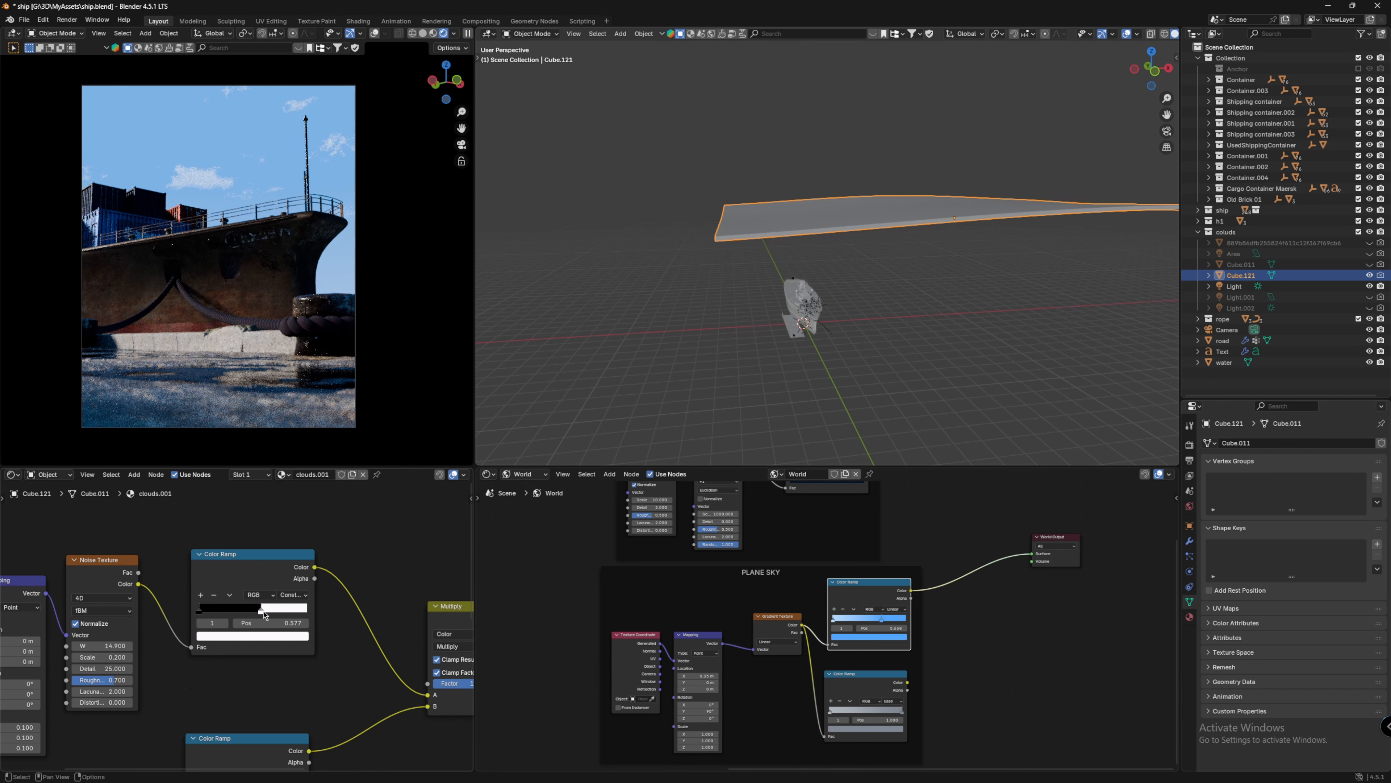
click(1370, 264)
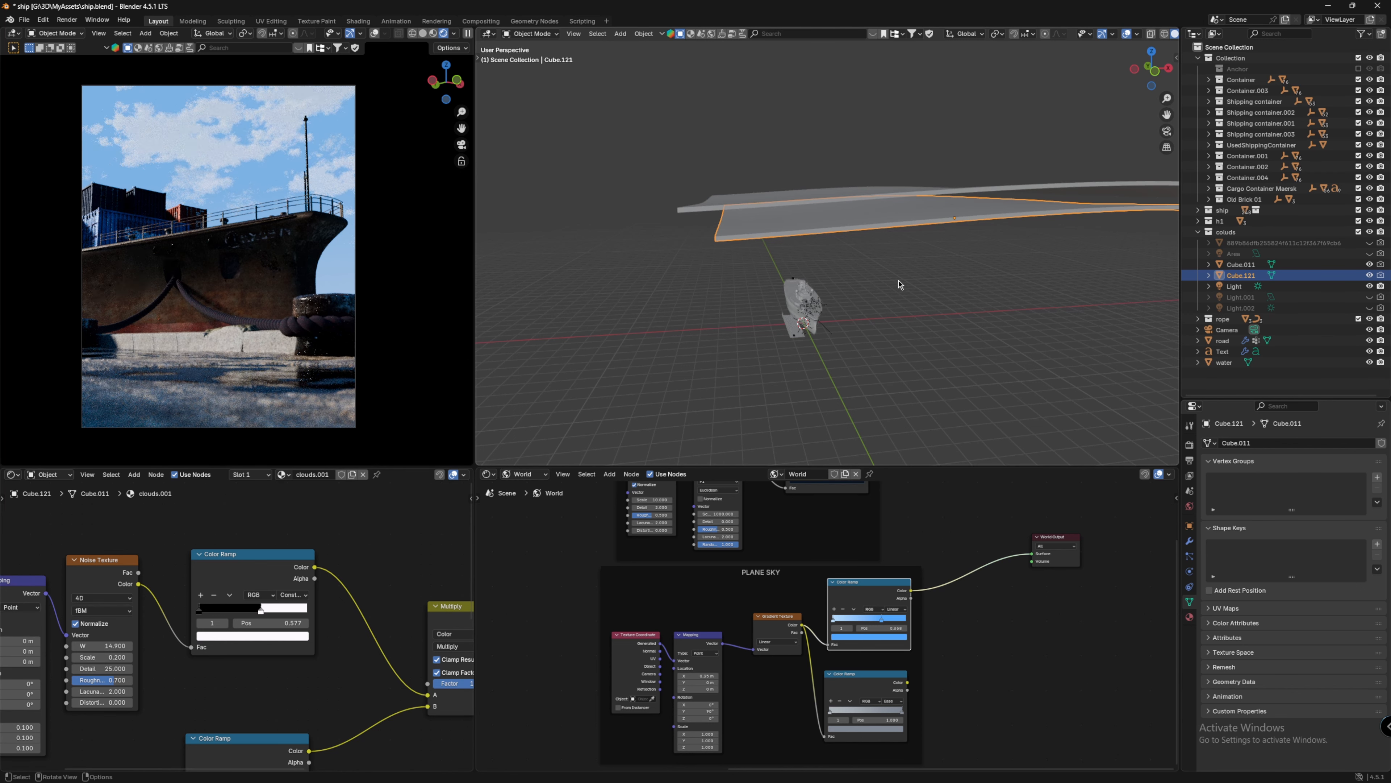
click(1369, 264)
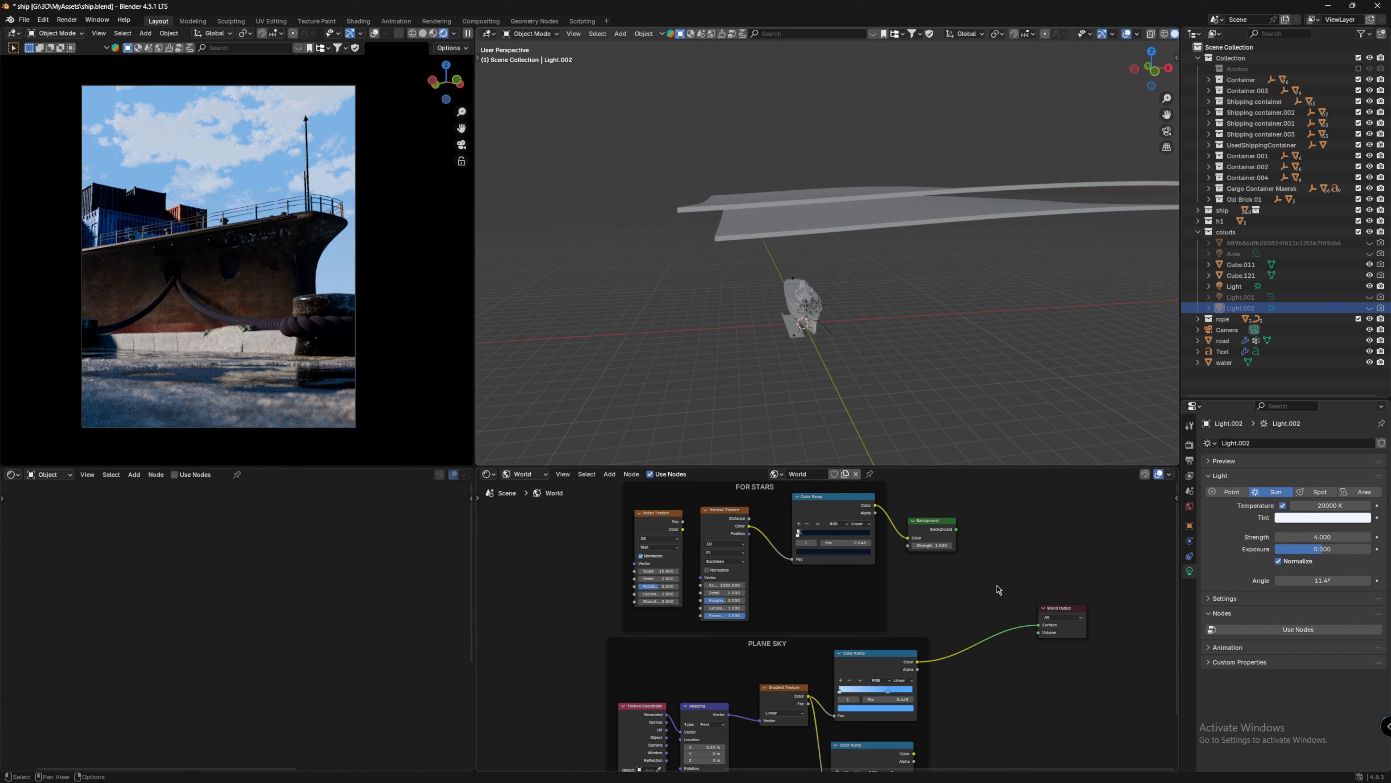
Step: Cut the sky link to the World Output and connect the stars Background node to its Surface input instead
ctrl+right_drag(1001, 585, 1001, 665)
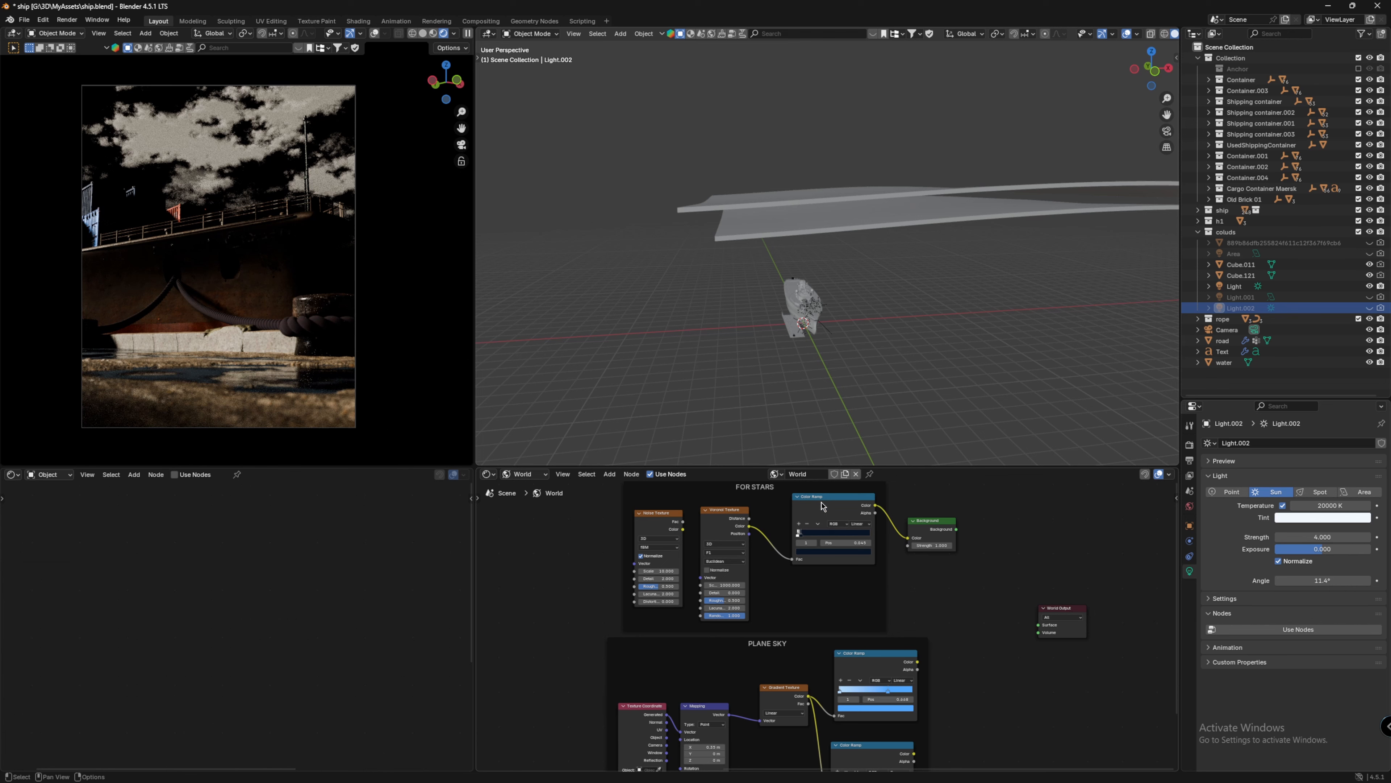
drag(957, 529, 1038, 625)
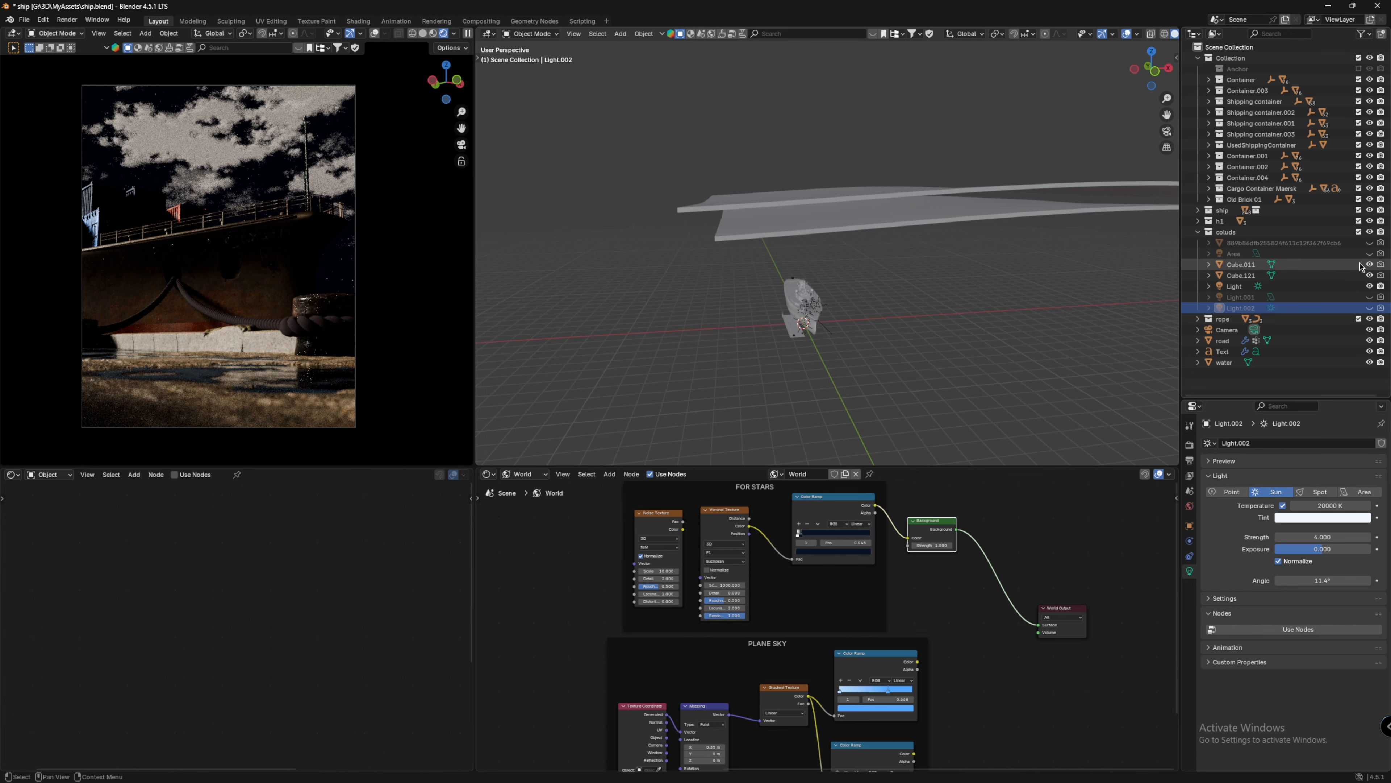
Step: Hide the Cube.011 and Cube.121 cloud volumes and Light, and show Light.002
drag(1369, 265, 1369, 275)
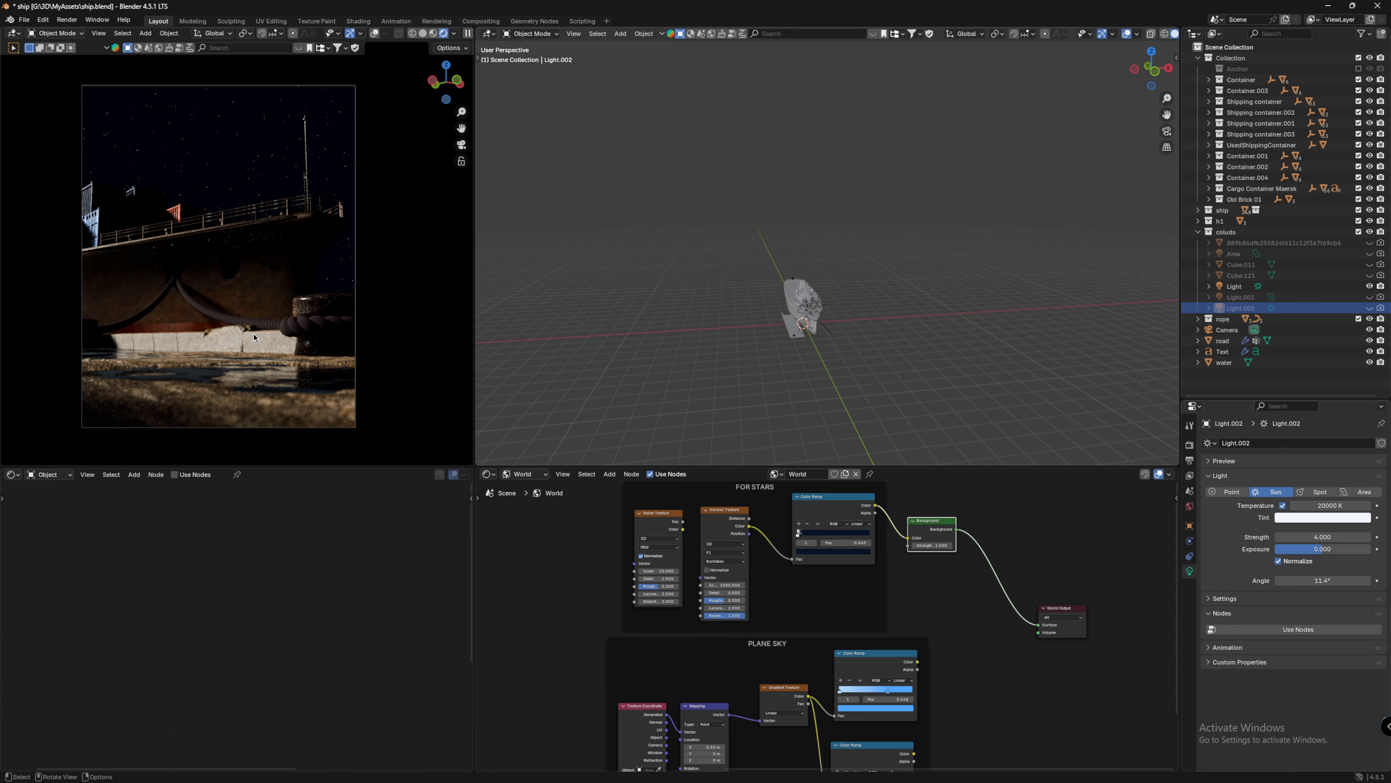
click(1370, 287)
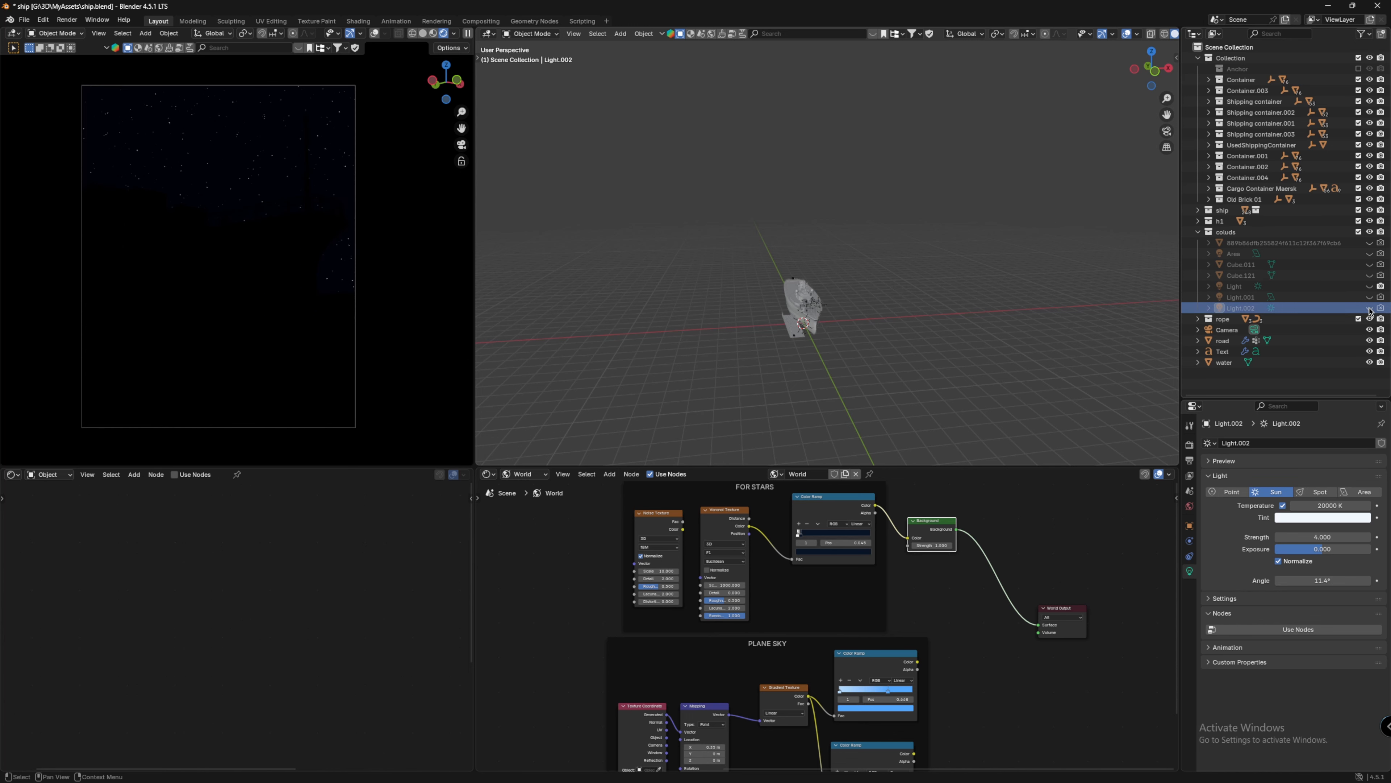
click(1369, 309)
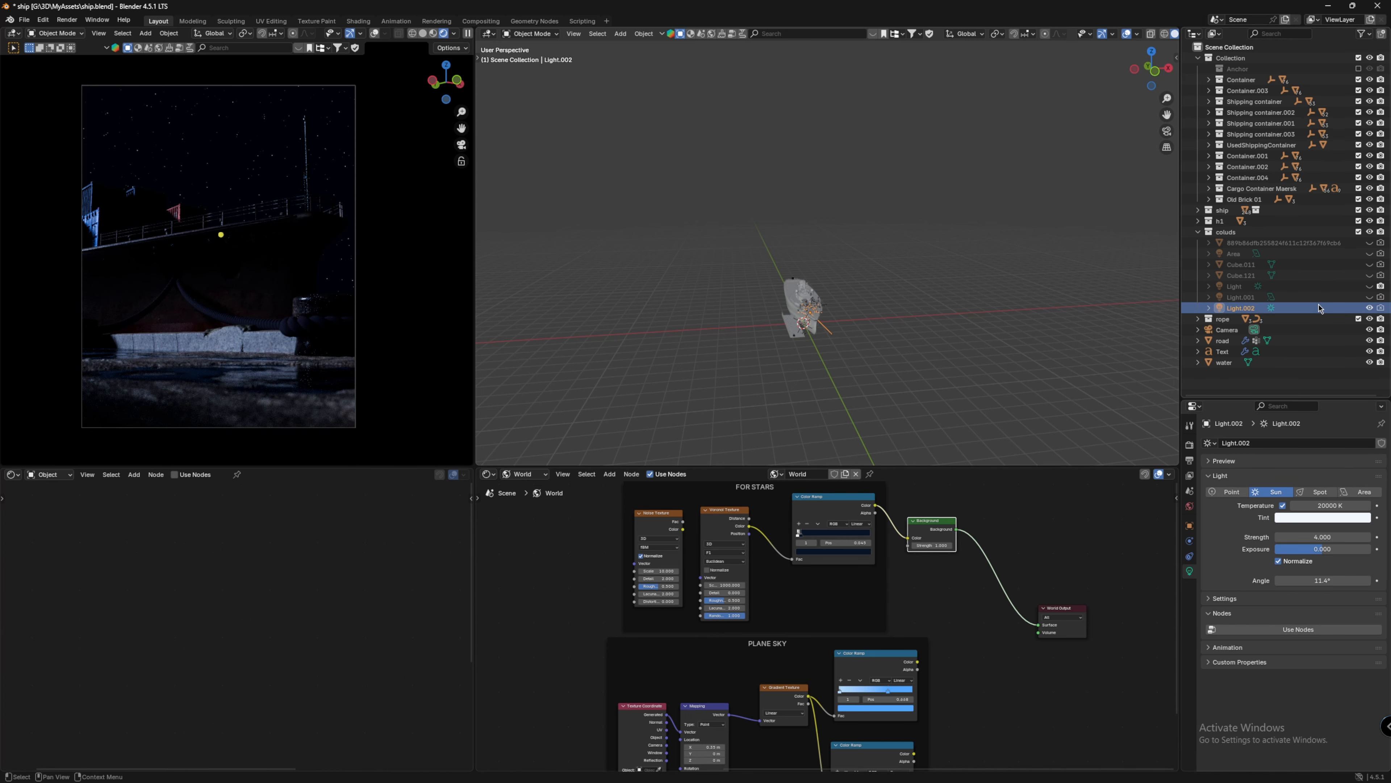
click(1314, 517)
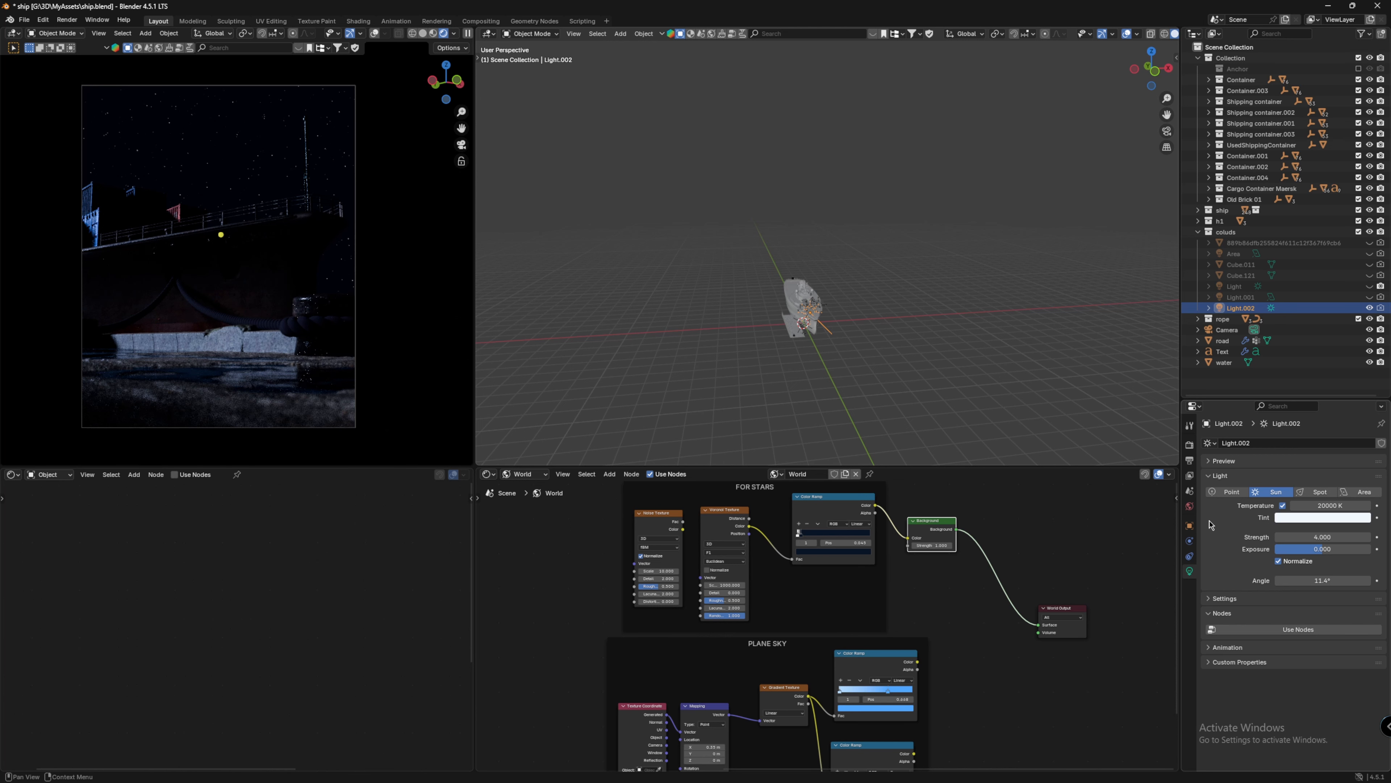
Step: Move the stars color ramp's black stop to position 0.027
scroll(806, 268, up, 5)
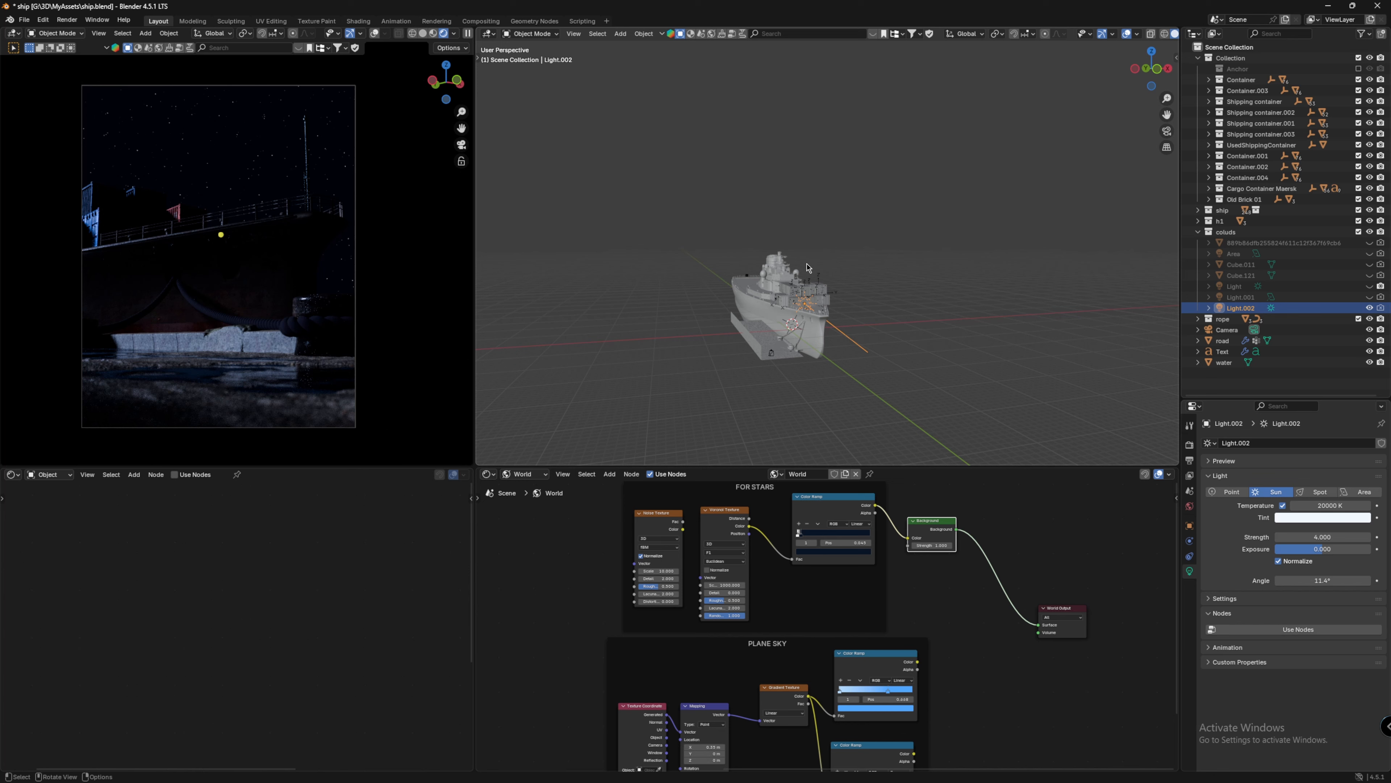
scroll(853, 623, up, 4)
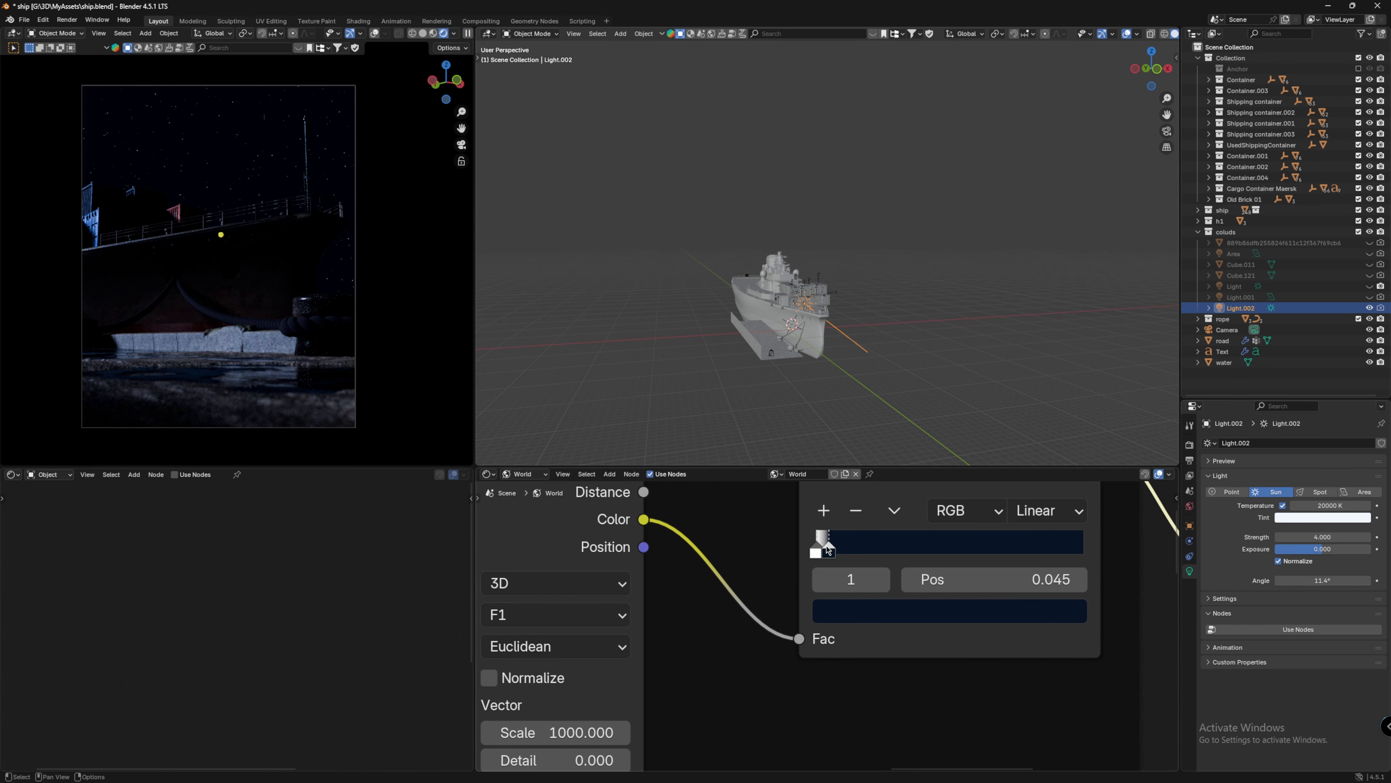
drag(827, 545, 821, 545)
scroll(823, 533, down, 10)
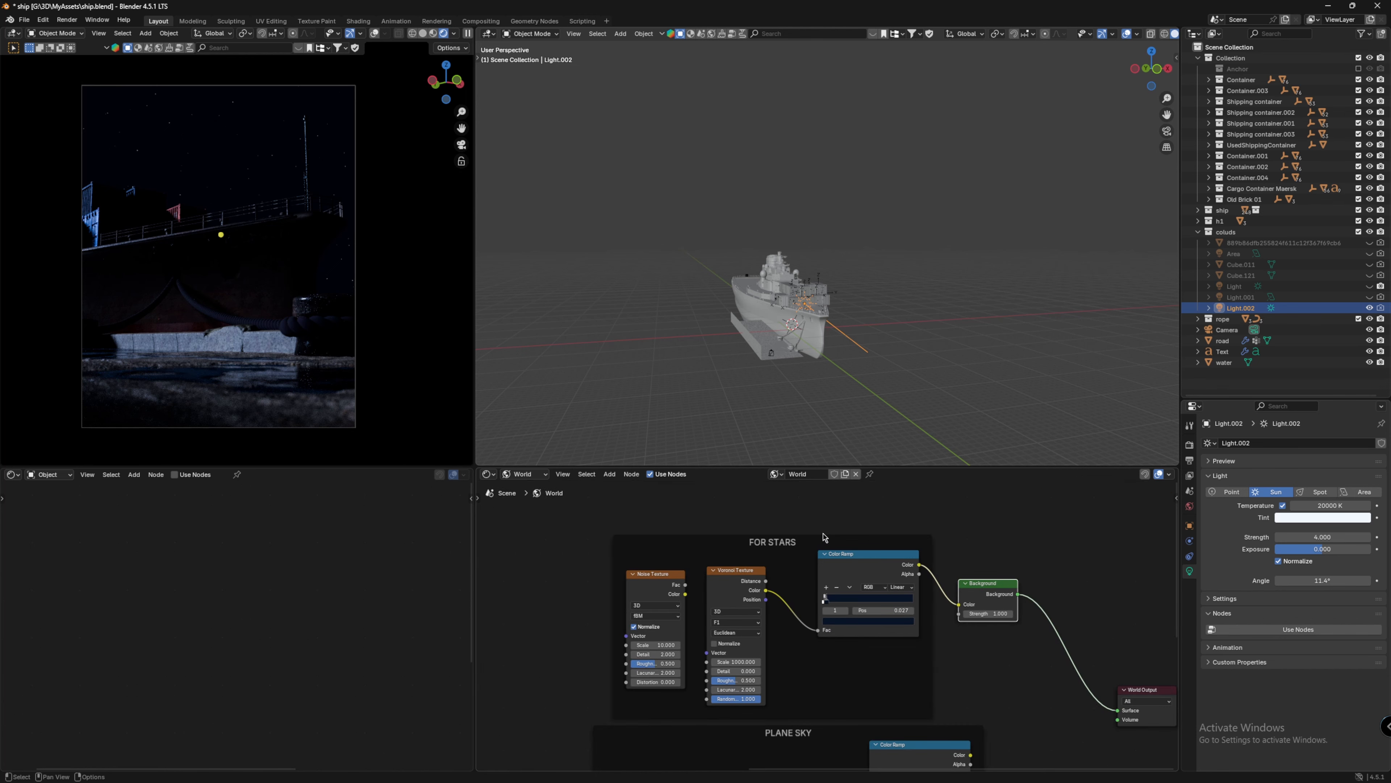
Step: Show the Cube.011 and Cube.121 cloud volumes again and select Cube.011
click(1370, 264)
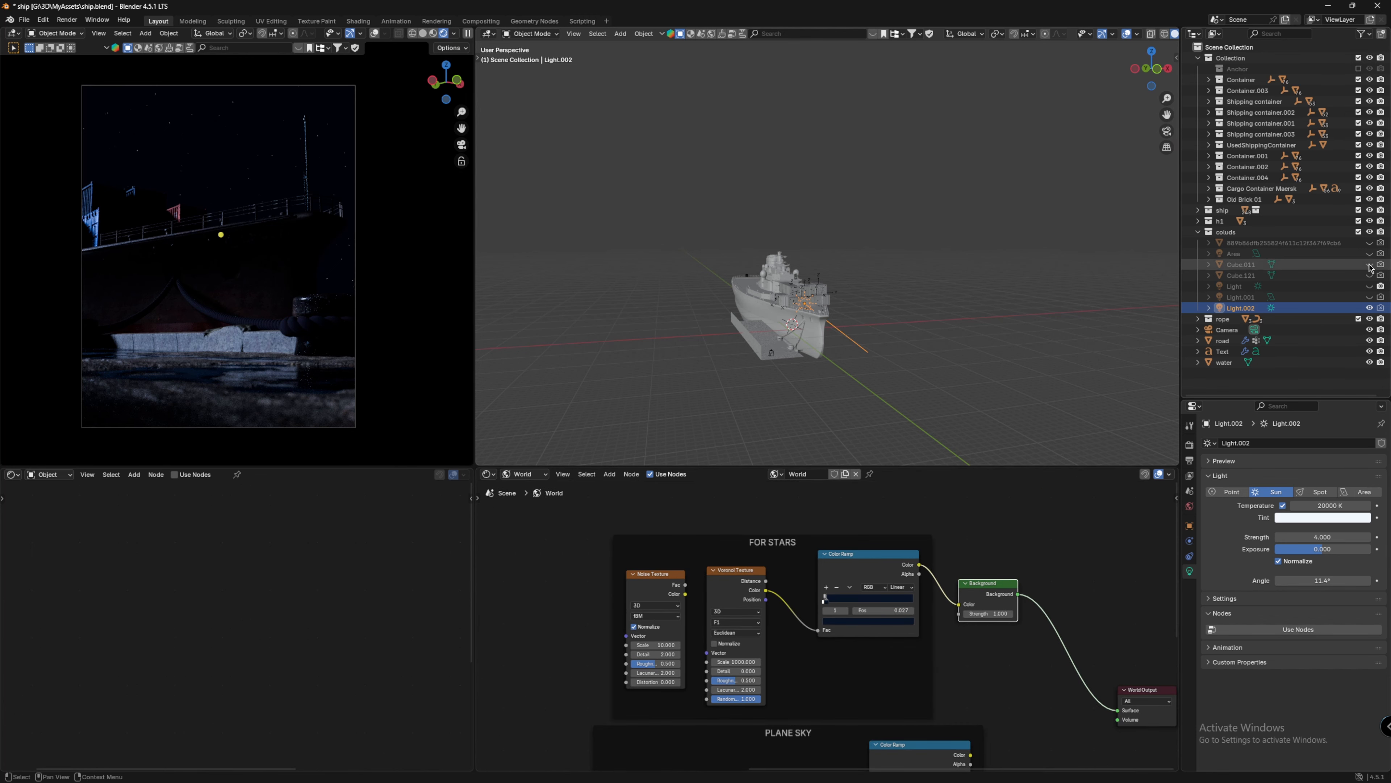
click(1369, 275)
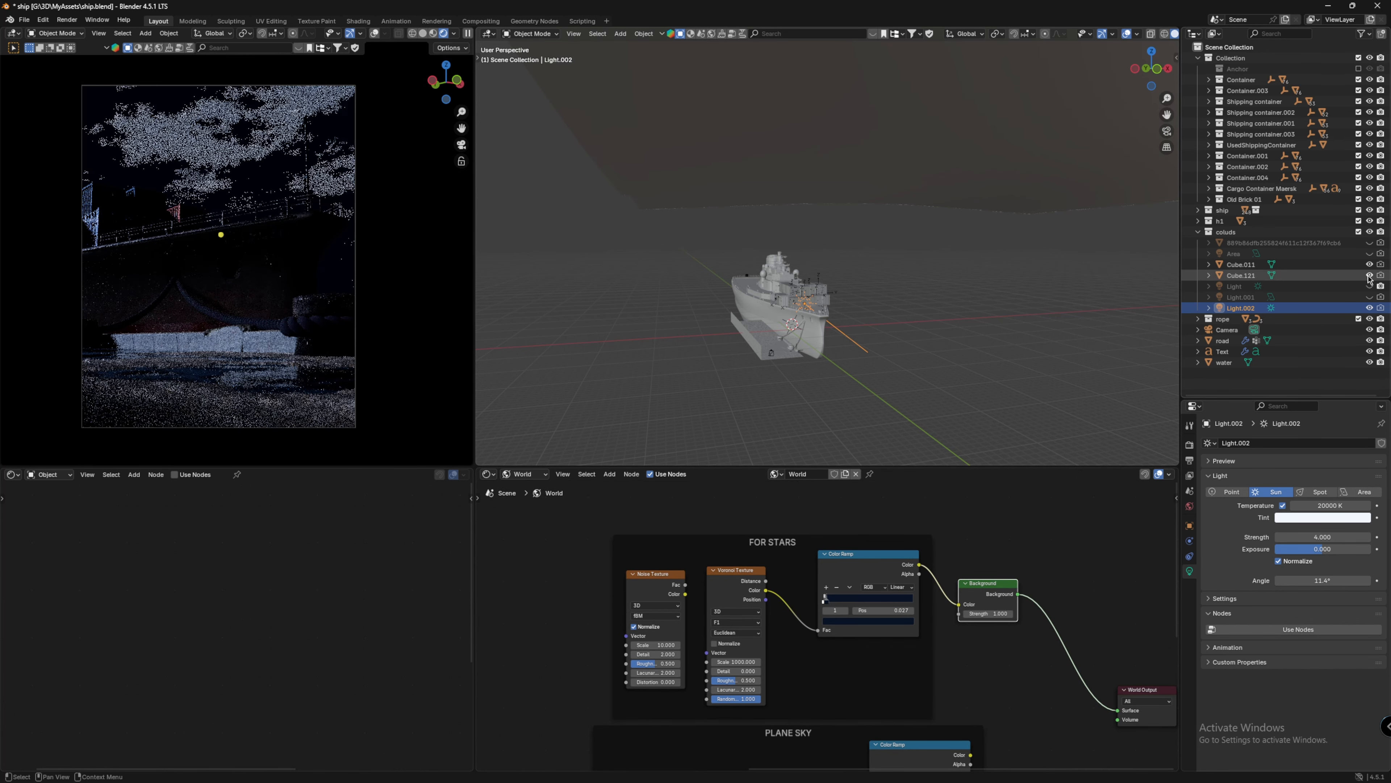
click(1332, 268)
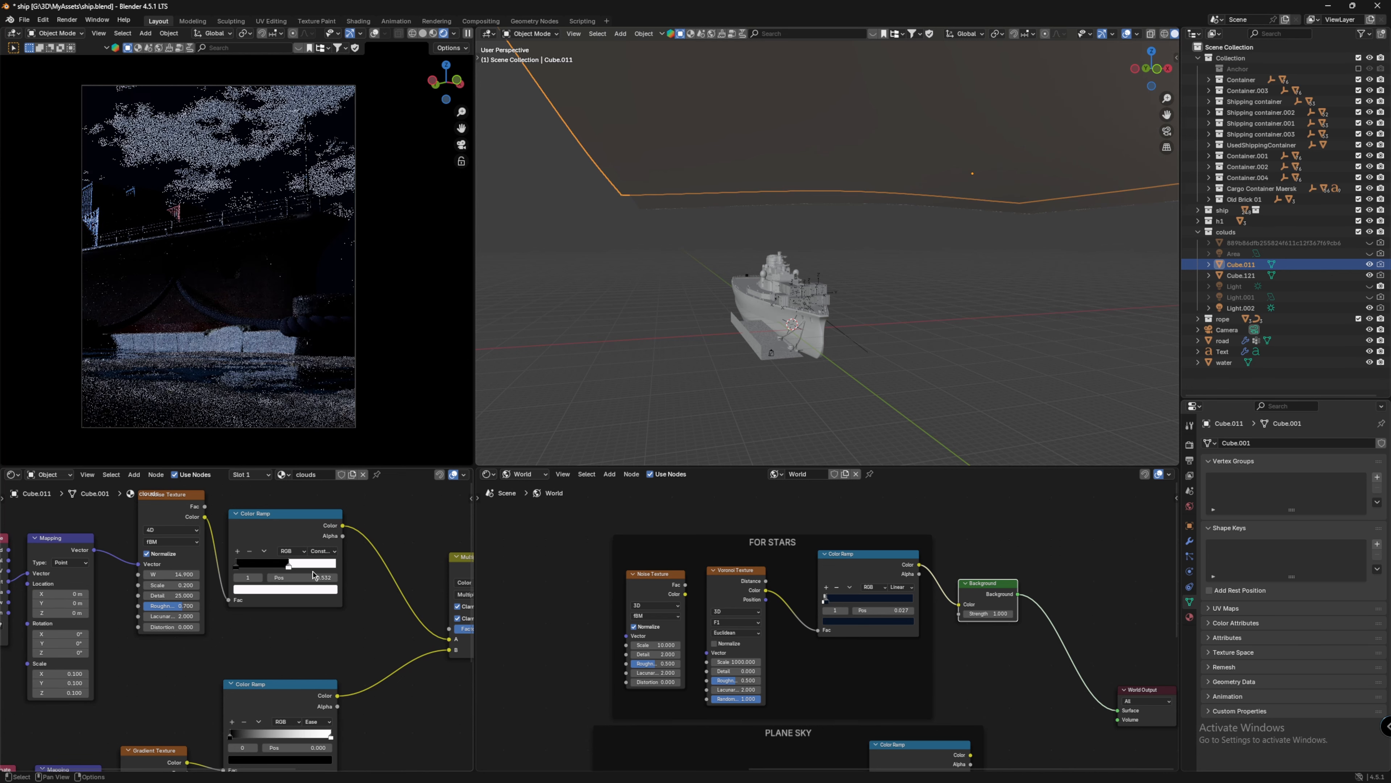
click(305, 591)
drag(320, 488, 321, 494)
Step: Select Cube.121 and darken the light stop color of its clouds.001 color ramp by lowering its Value
click(1321, 276)
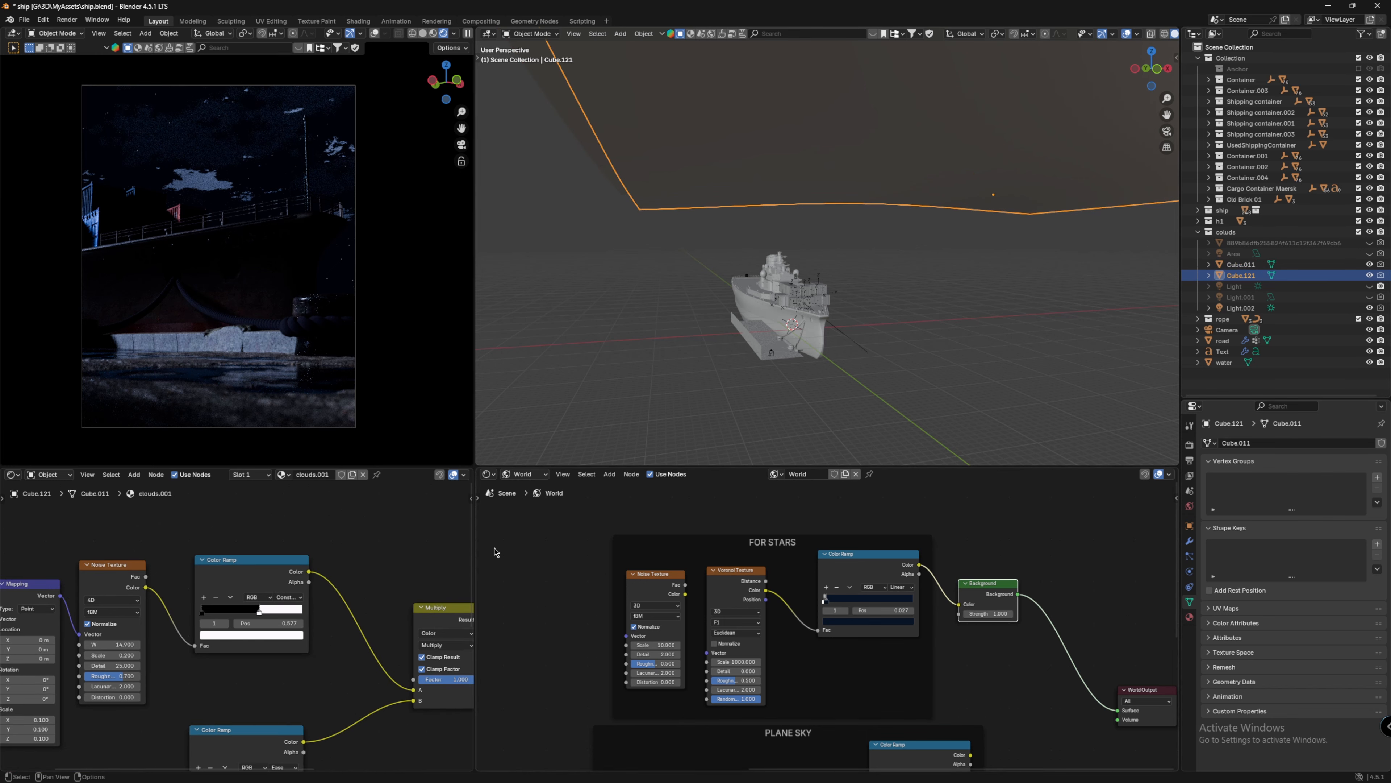
click(275, 636)
drag(286, 506, 287, 538)
click(230, 597)
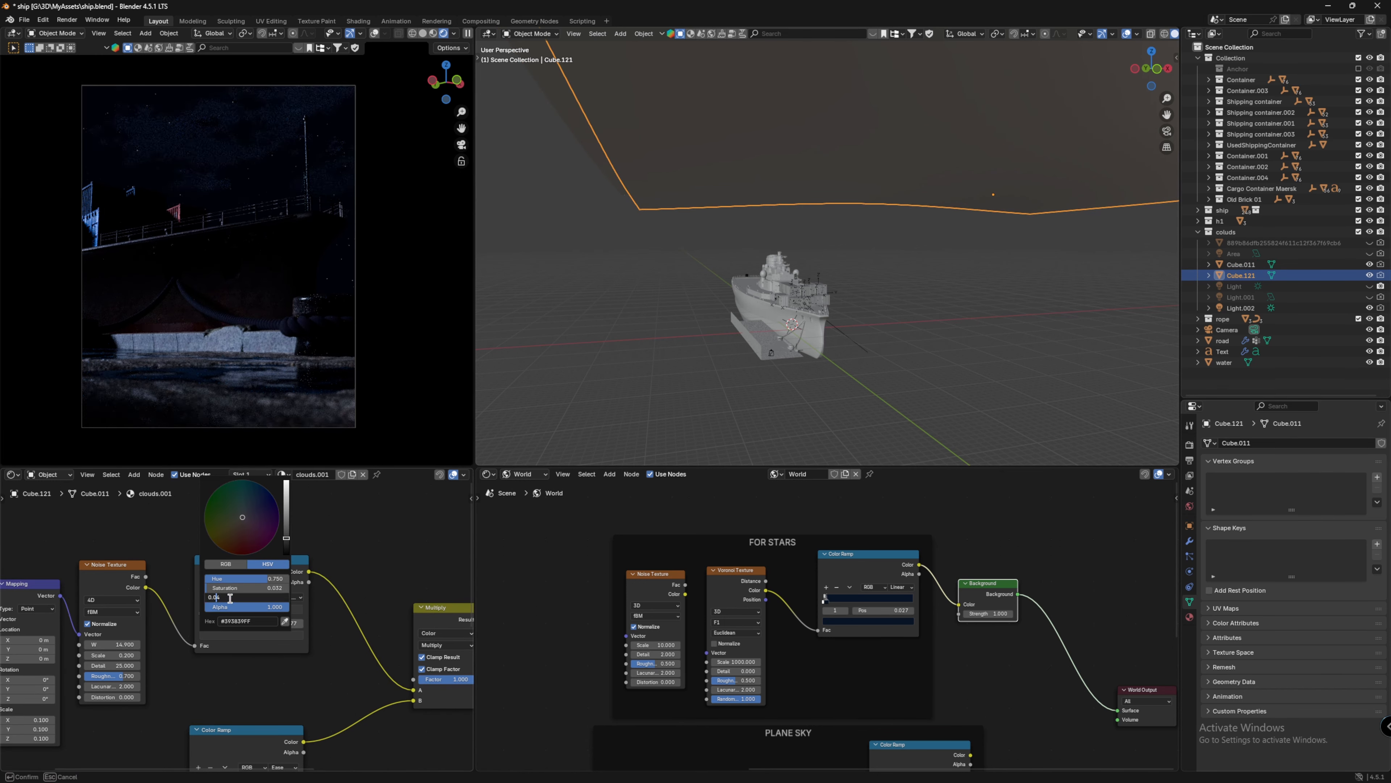
key(Return)
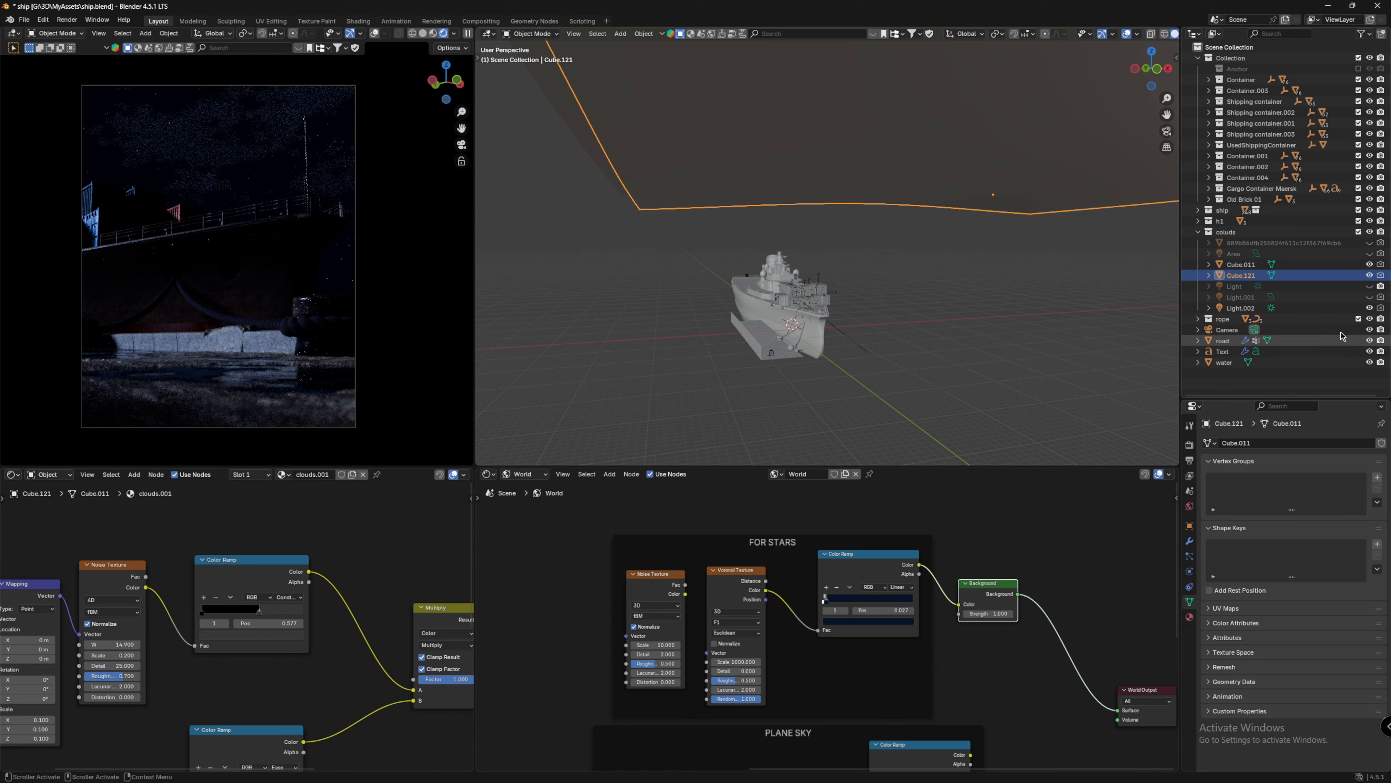
Step: Select Cube.011 and darken the stop color of its clouds color ramp by lowering its Value
click(1328, 265)
click(283, 590)
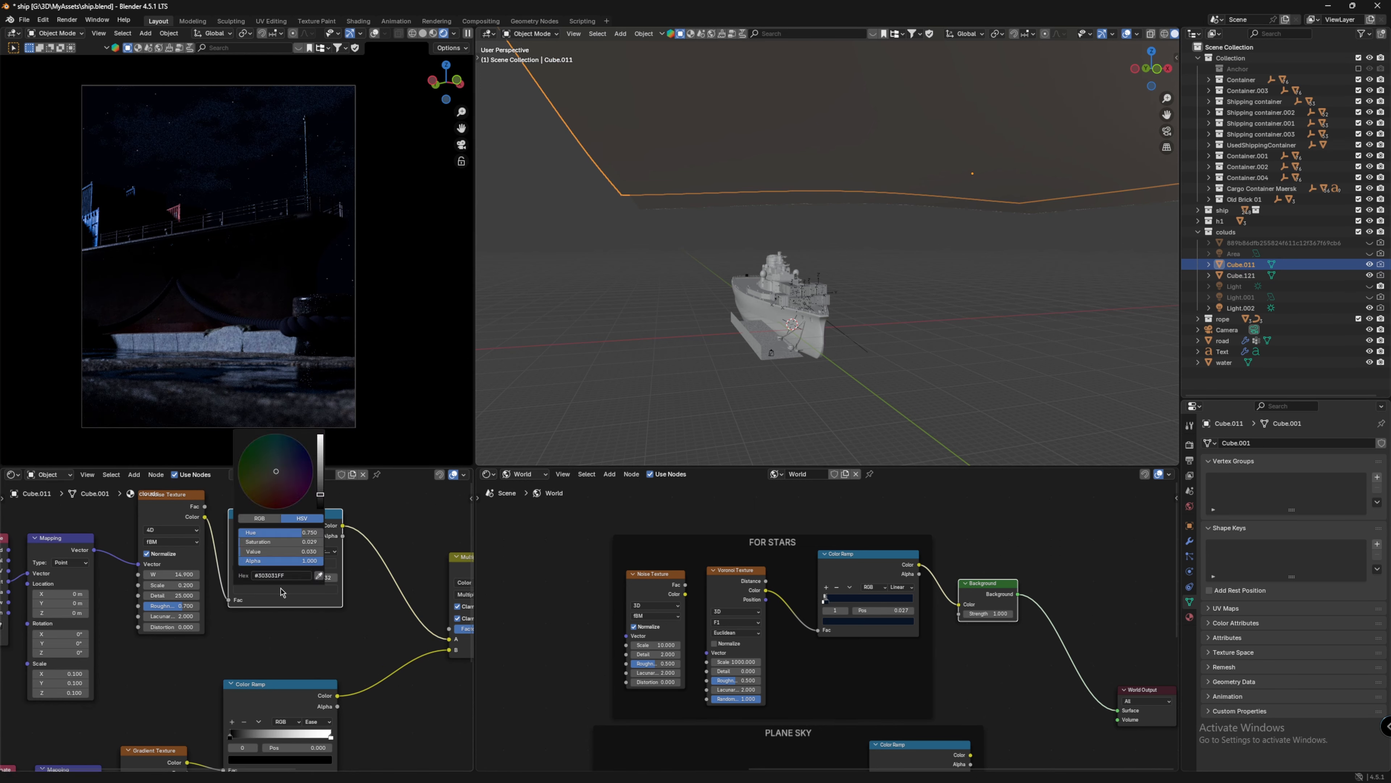
click(285, 551)
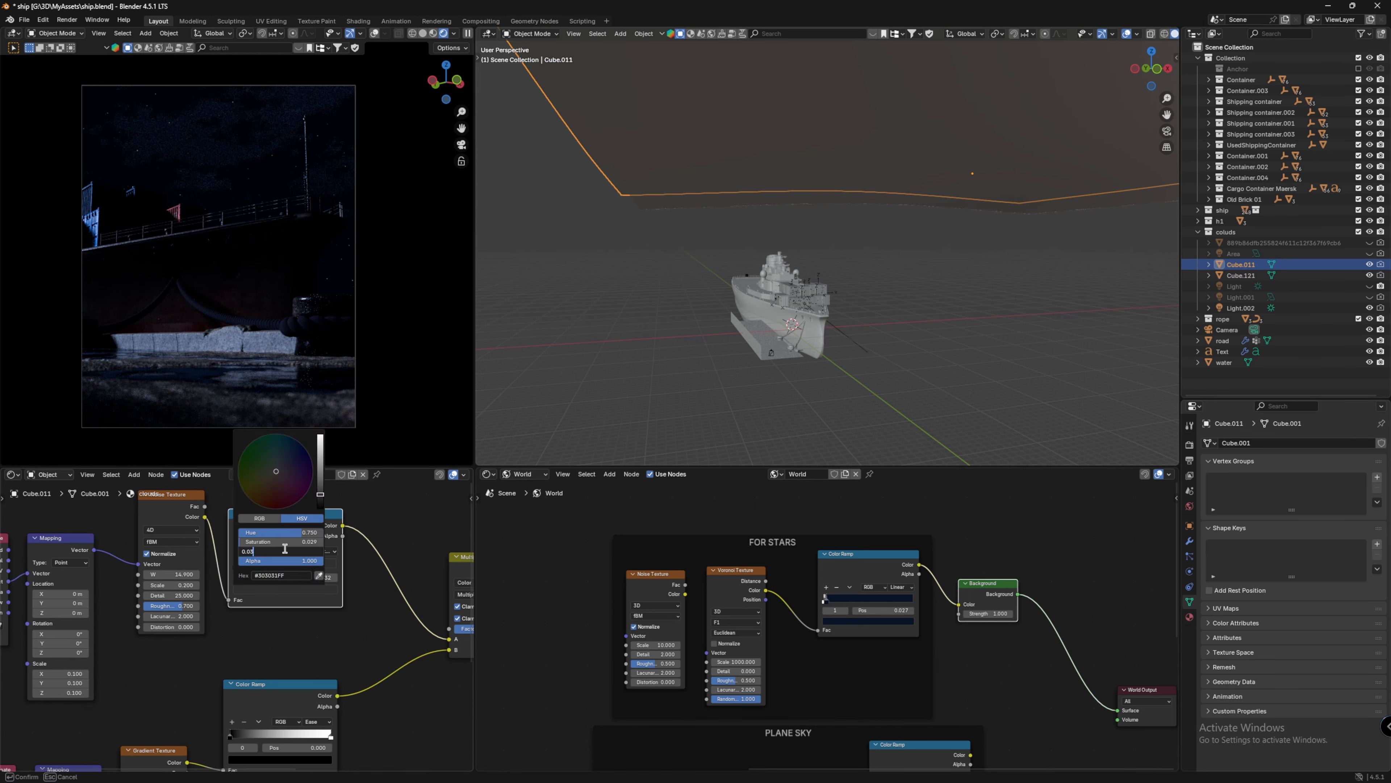
key(Return)
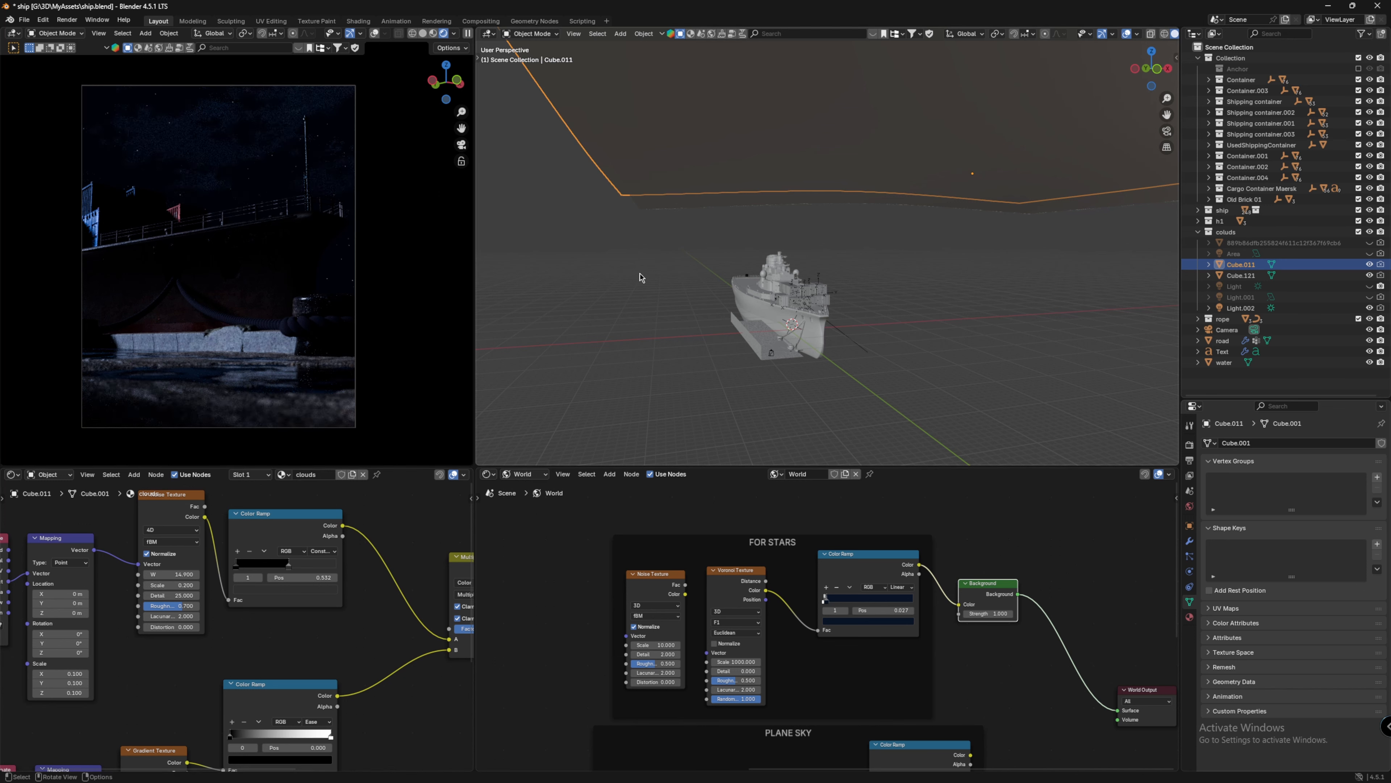
click(304, 597)
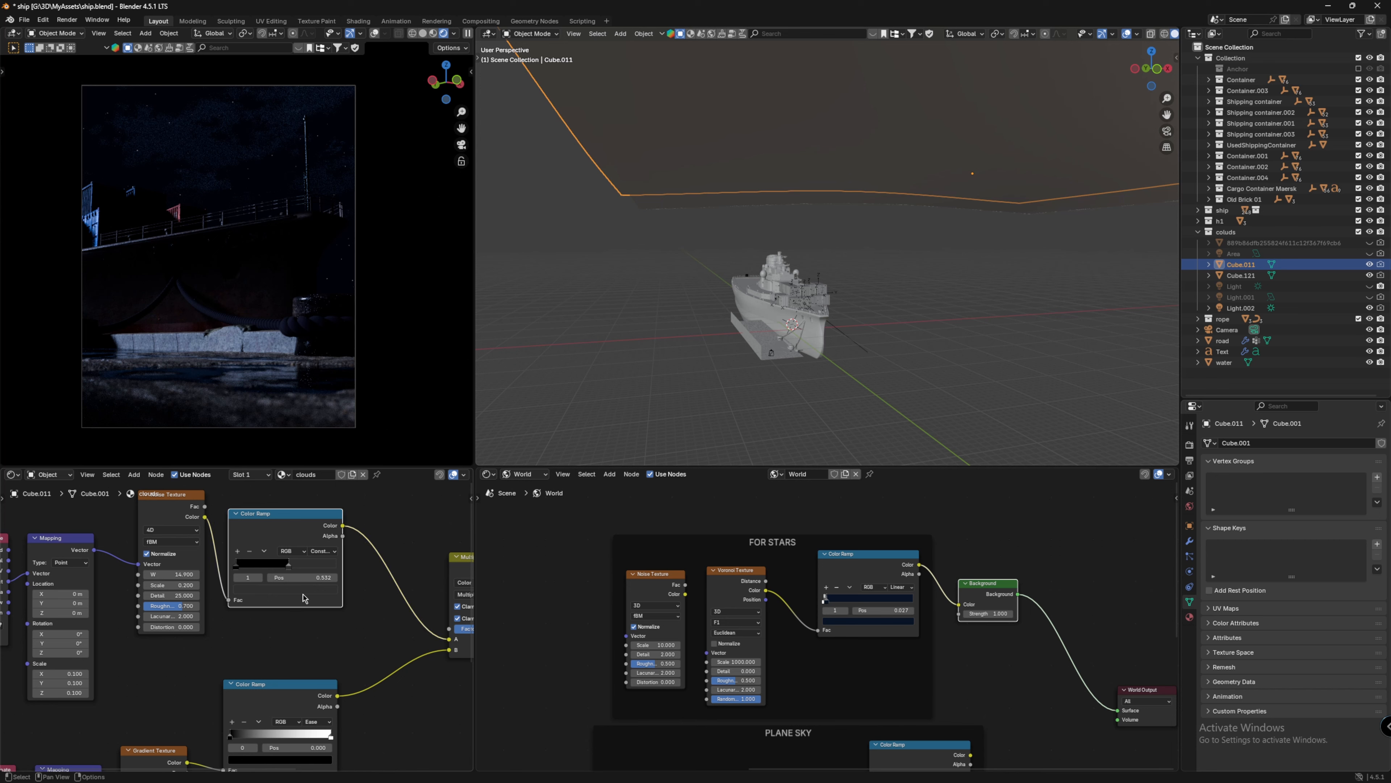
click(303, 590)
click(290, 591)
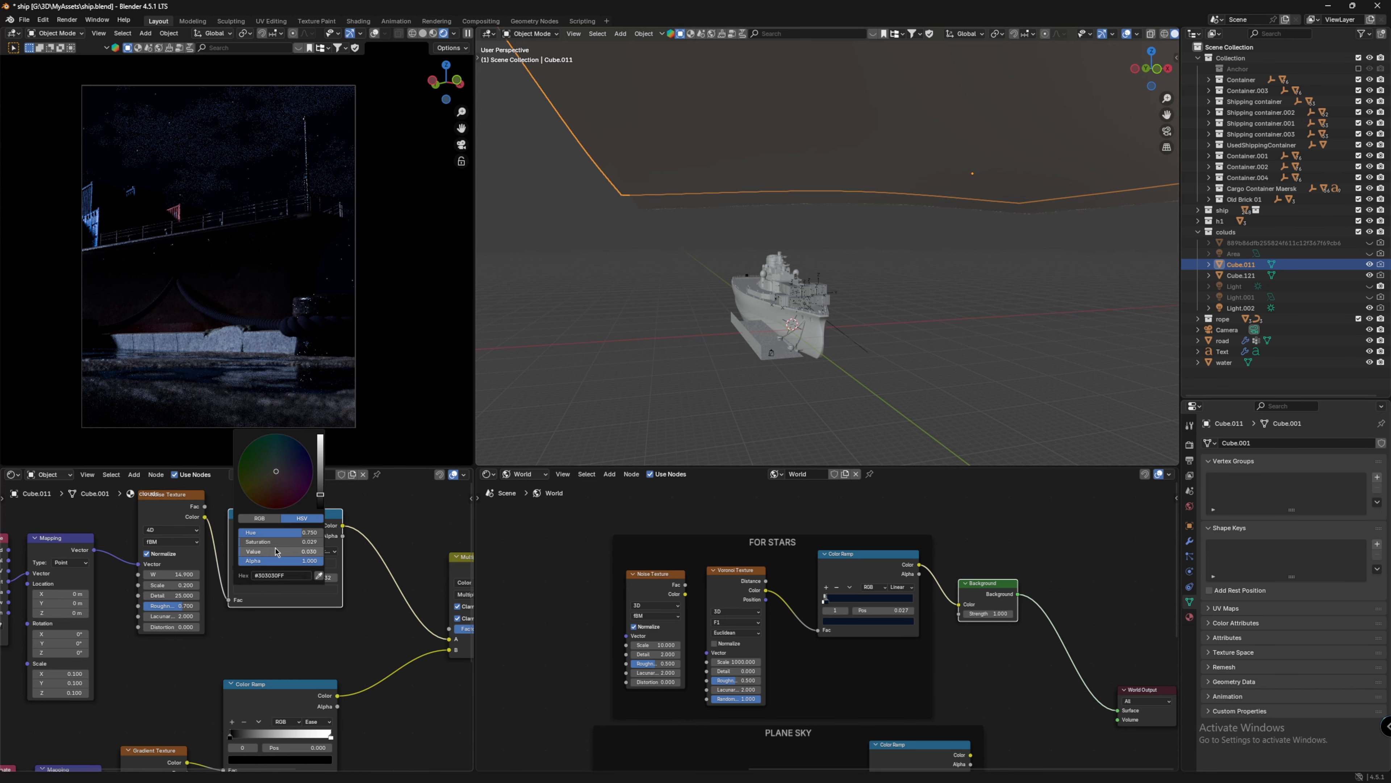
click(275, 551)
key(Return)
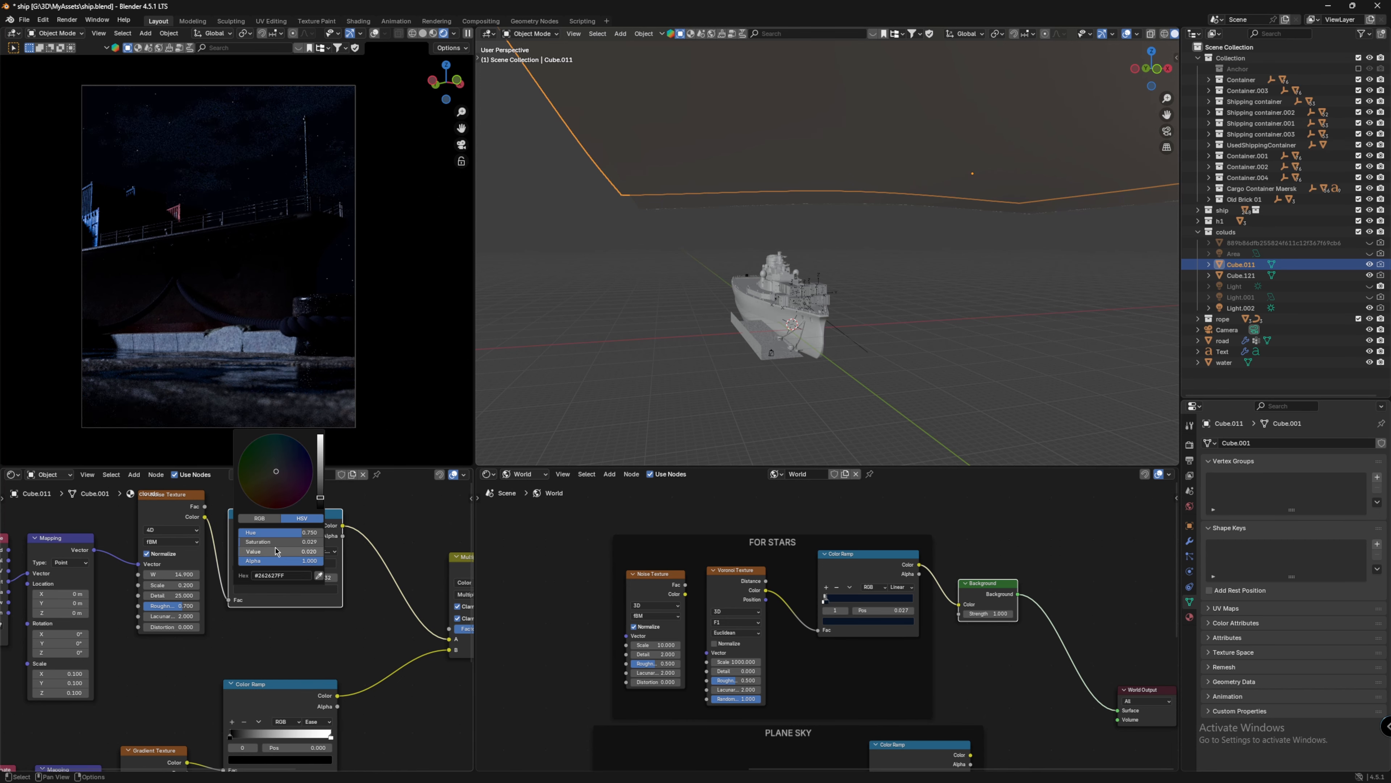
Step: Select Cube.121 and make the Area light visible
click(697, 270)
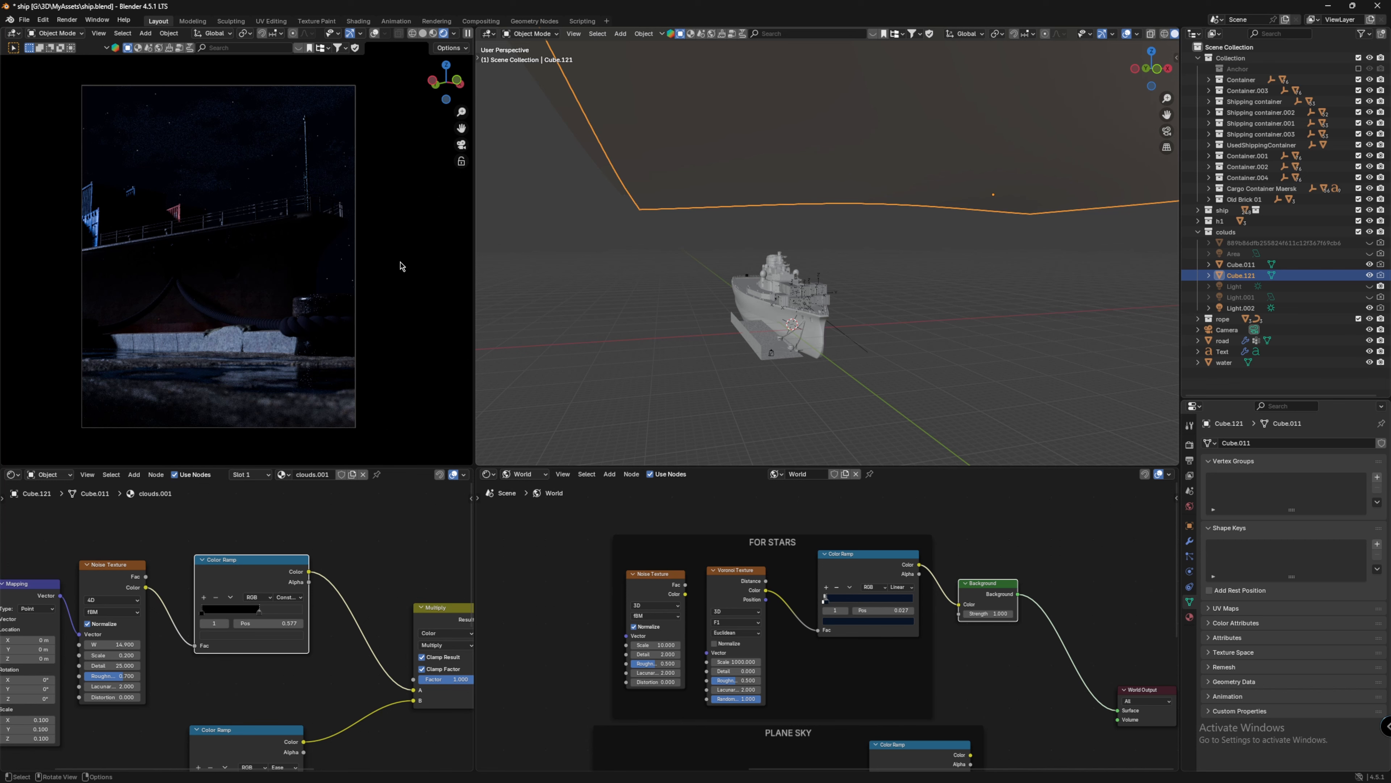
click(1370, 253)
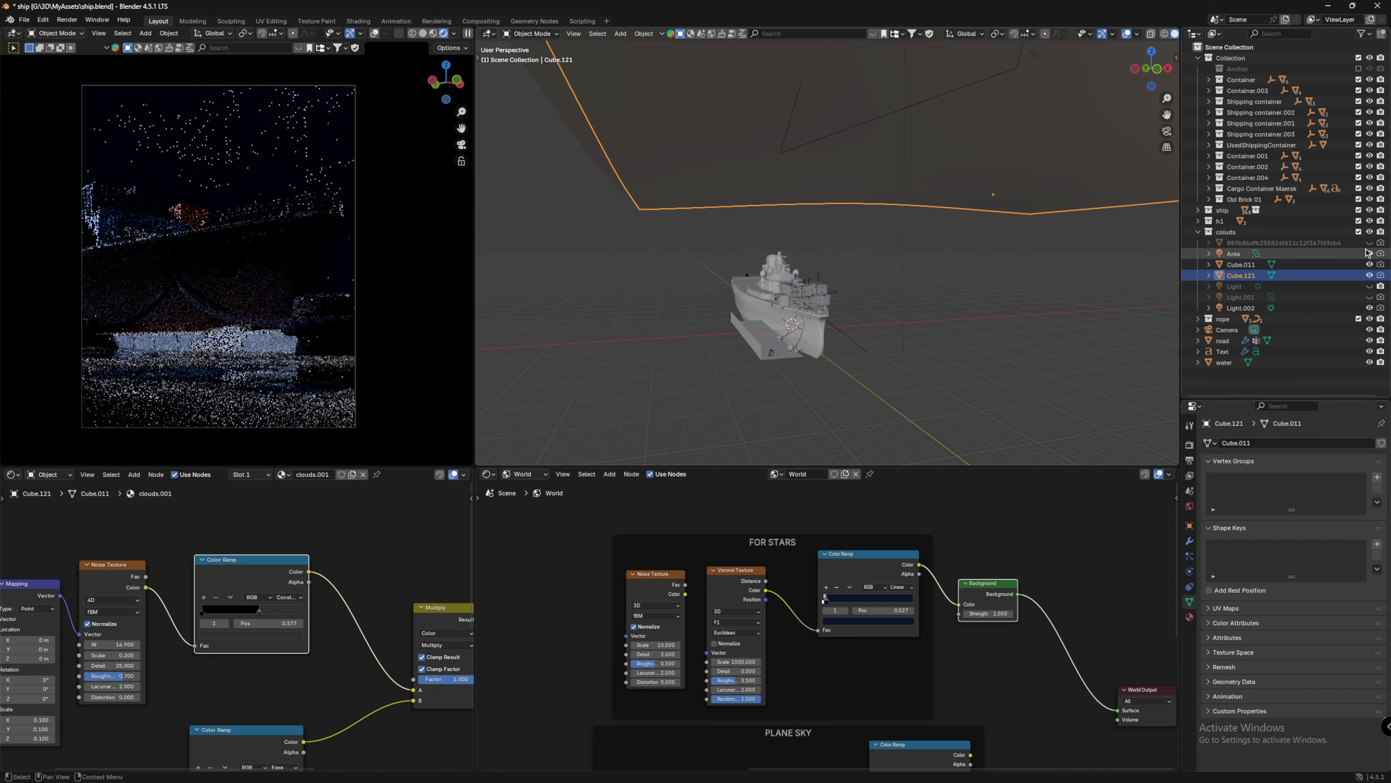
Step: Select the Area light above the ship and set its Power to 5000 W
scroll(899, 213, down, 3)
scroll(897, 210, down, 2)
middle_drag(897, 210, 853, 175)
scroll(853, 175, up, 2)
scroll(853, 175, down, 2)
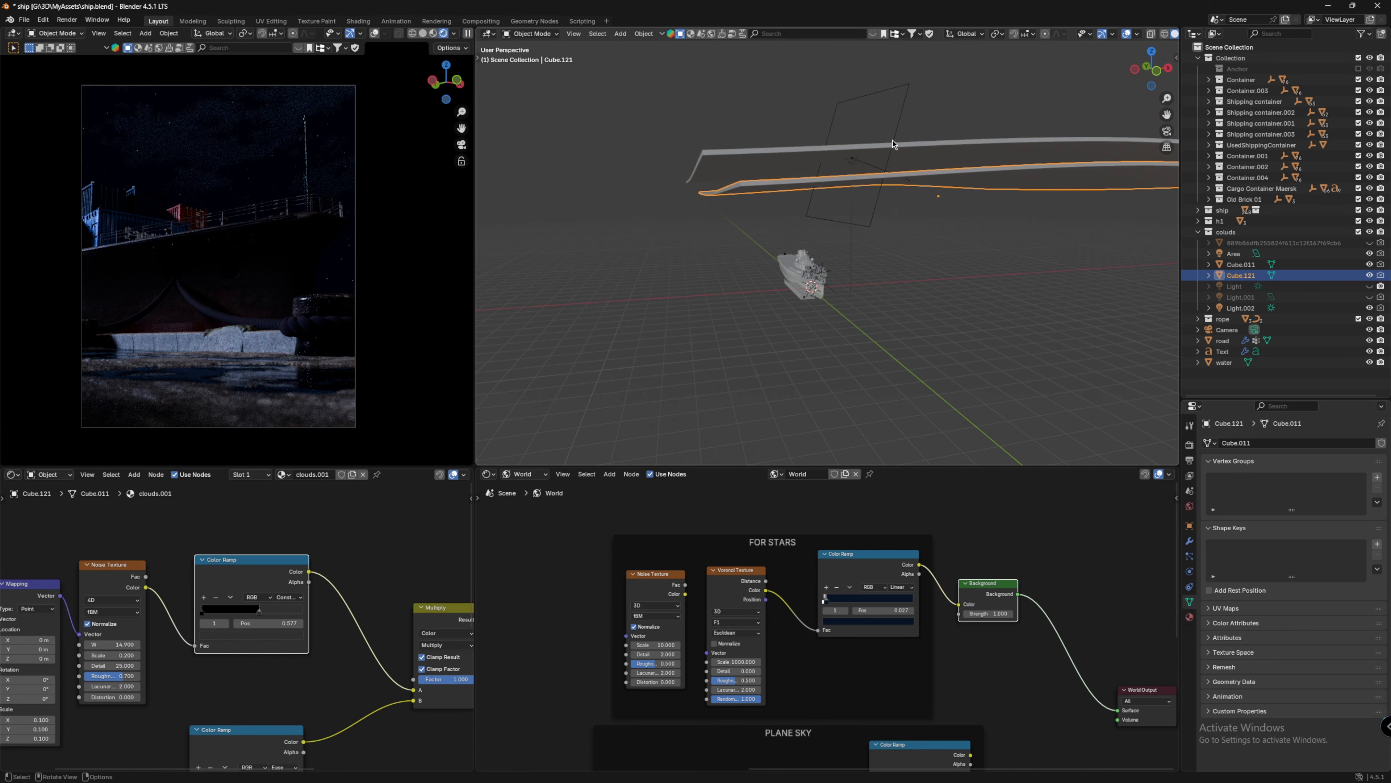
click(892, 140)
click(1324, 538)
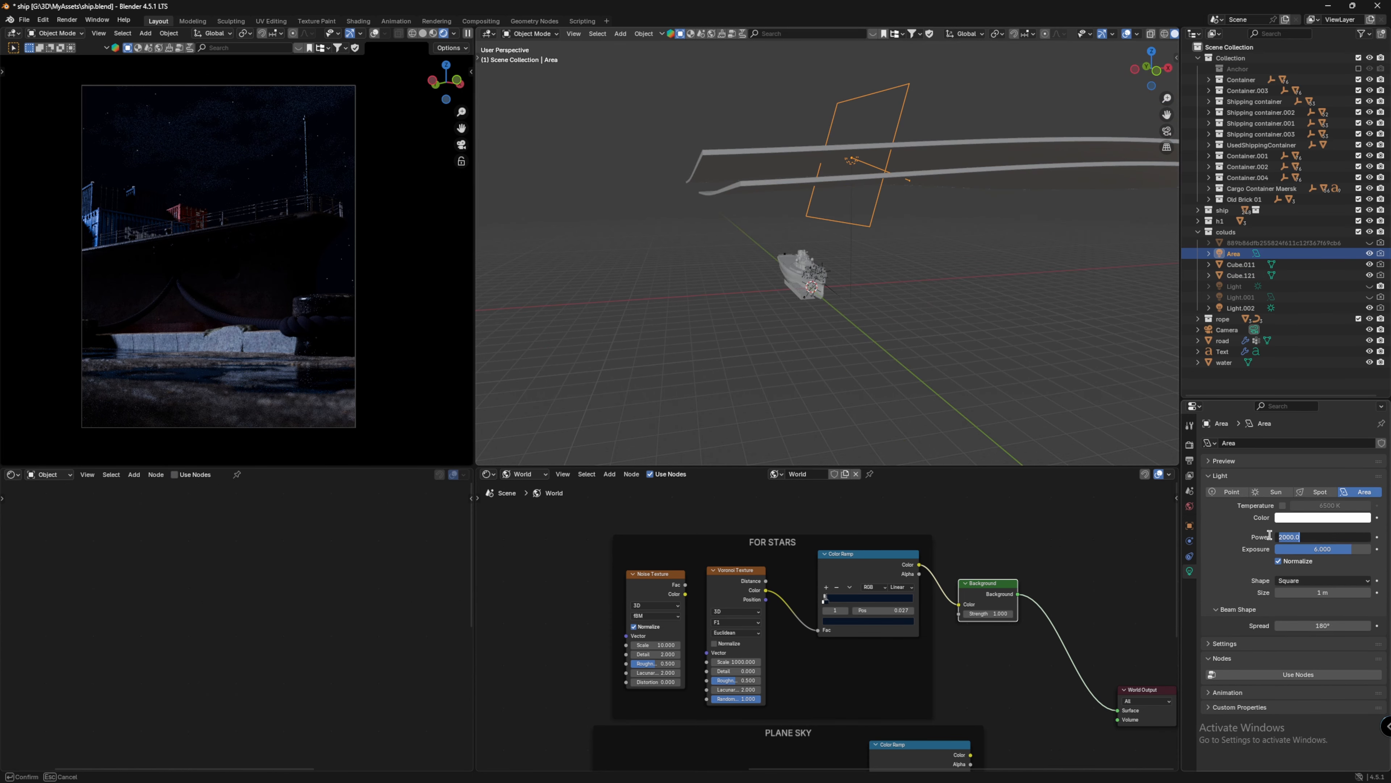
click(1283, 537)
text(5)
key(Return)
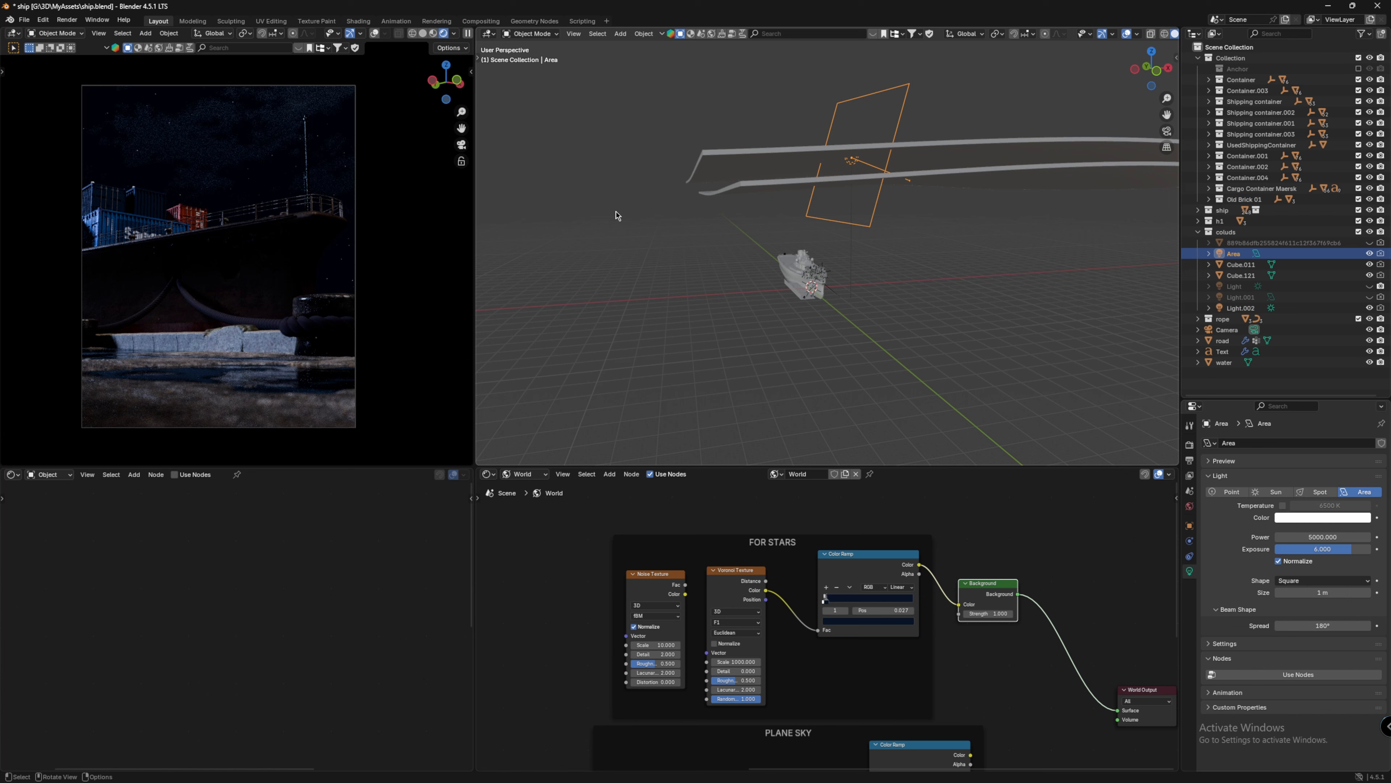
Step: Hide the Area light and open the stop color of Cube.011's clouds color ramp without changing it
drag(1369, 254, 1369, 274)
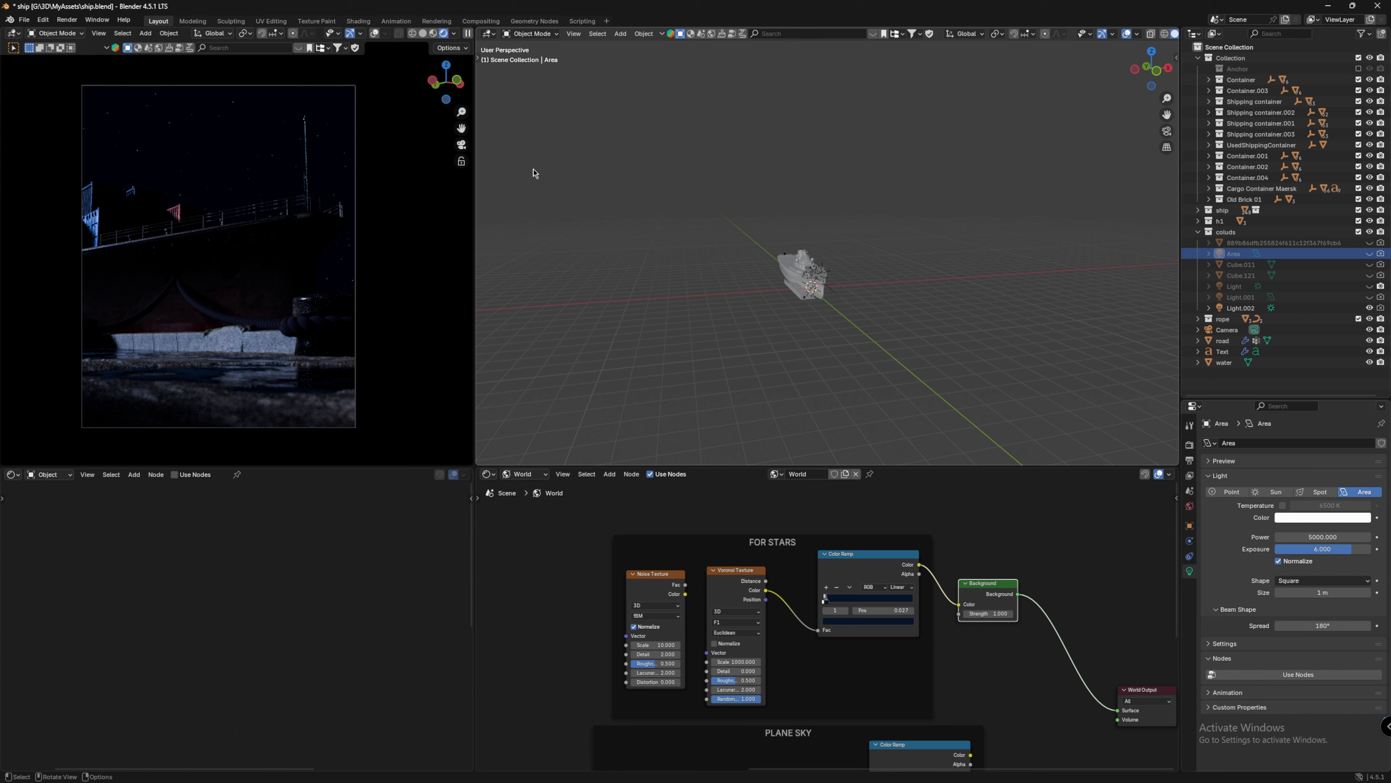
drag(1369, 264, 1369, 275)
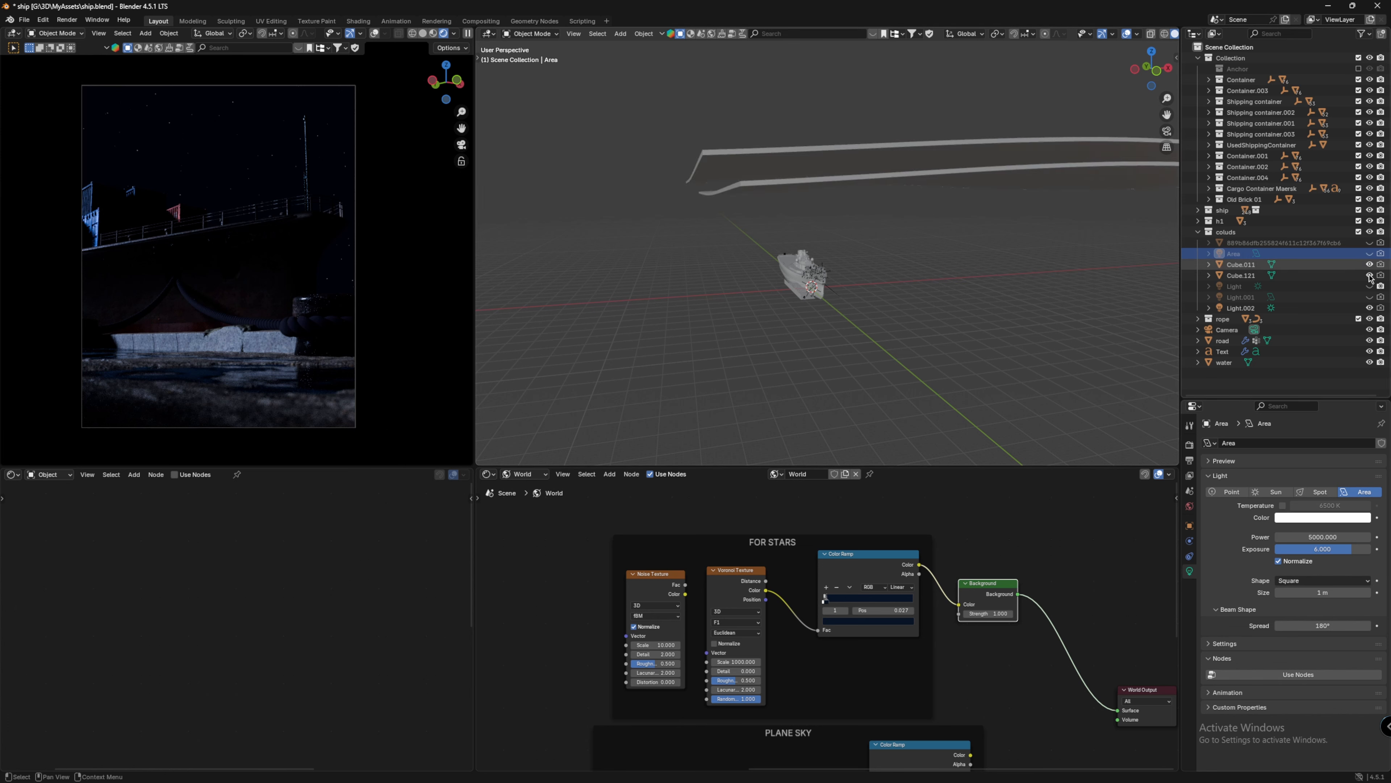
click(1240, 264)
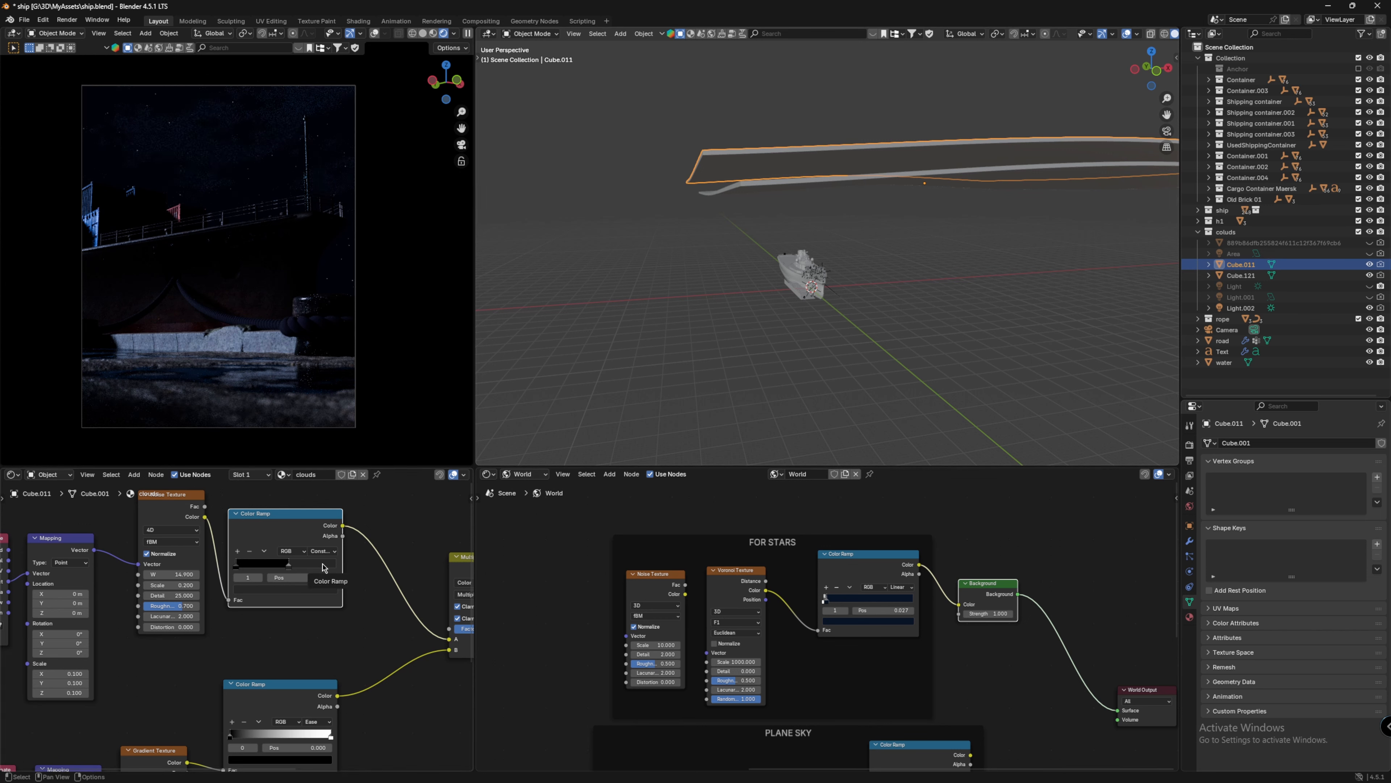
click(303, 591)
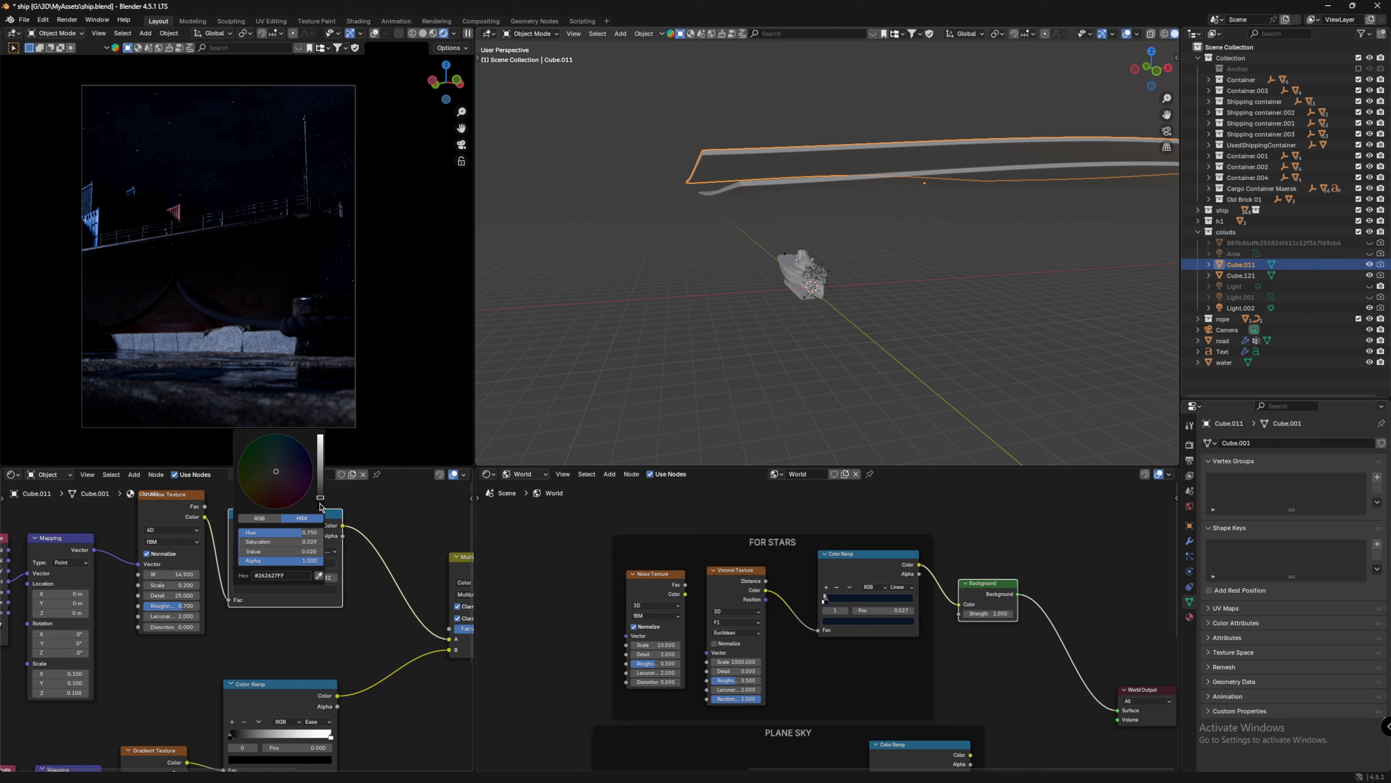
click(403, 512)
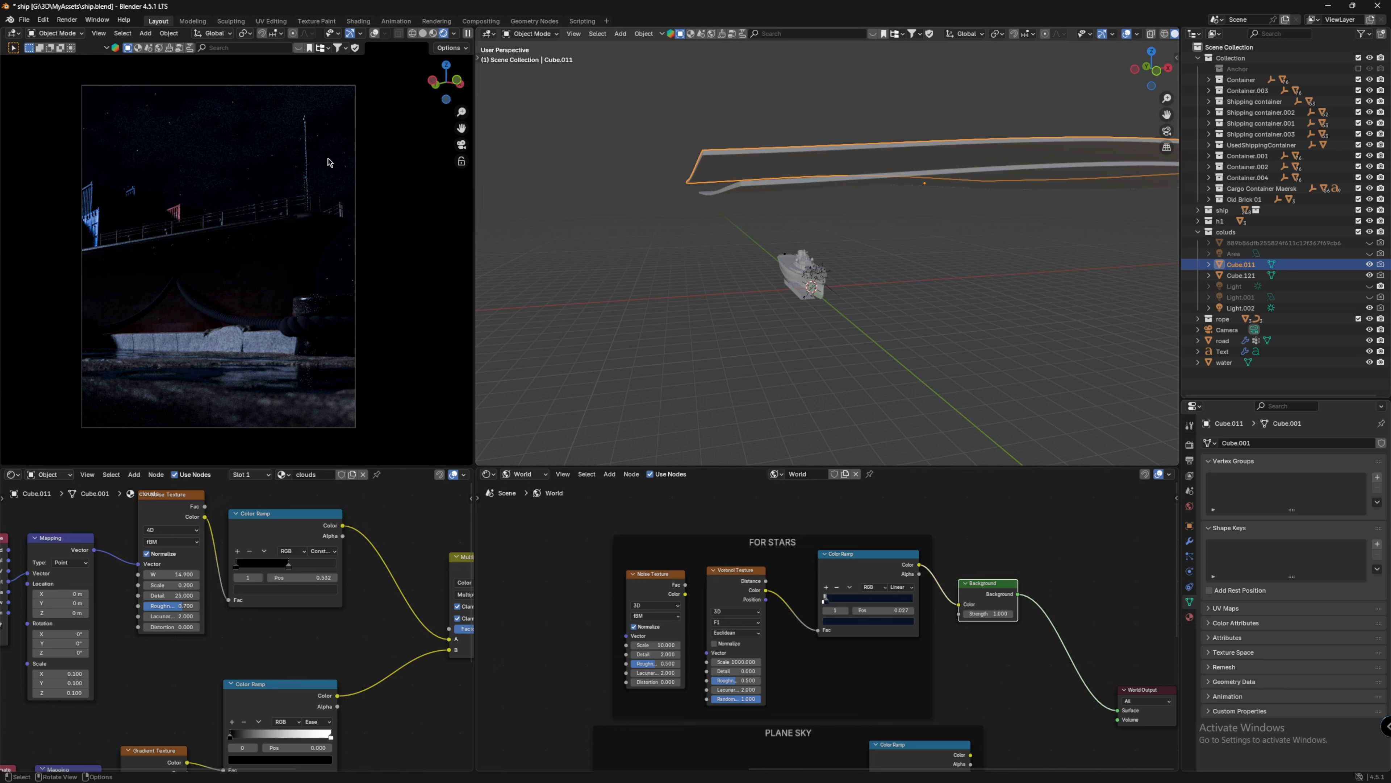
Step: Show the Area light again and select it
click(1370, 254)
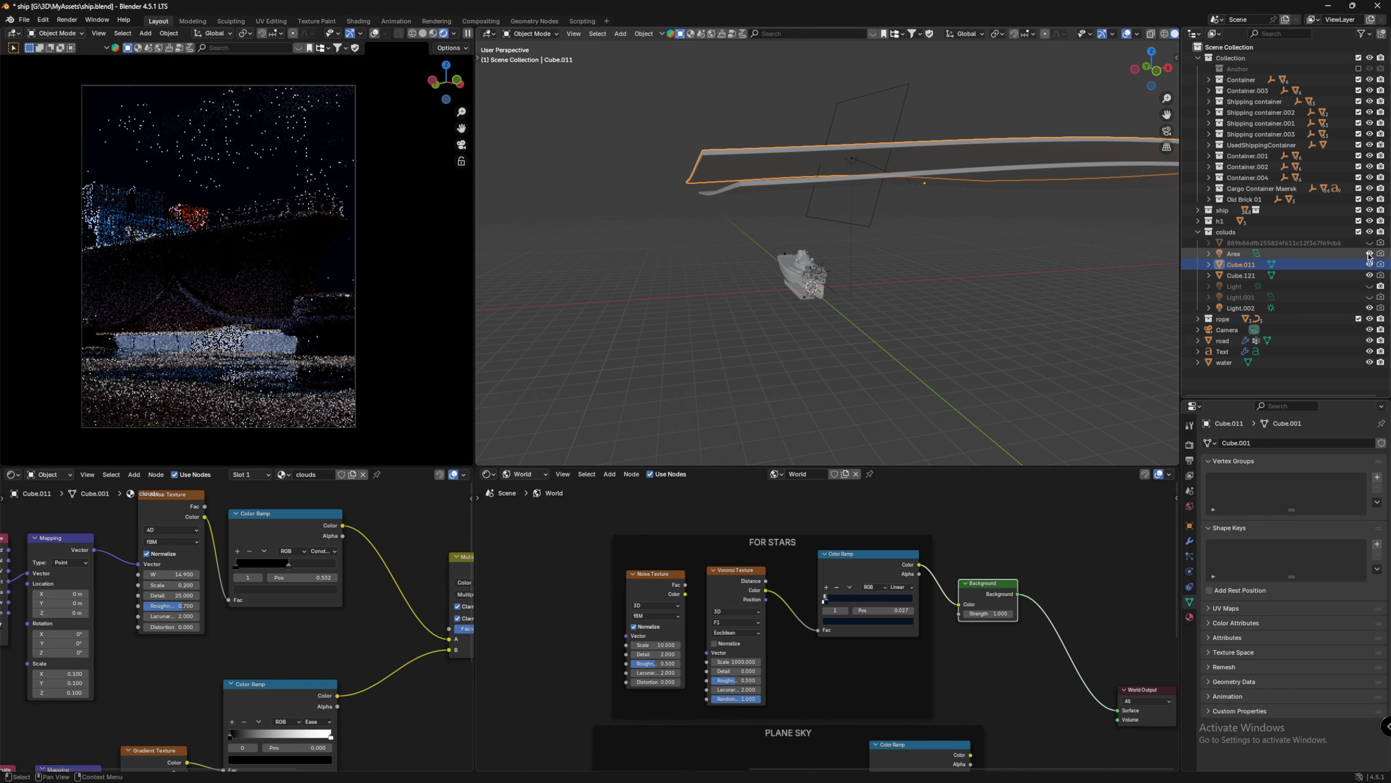
click(910, 145)
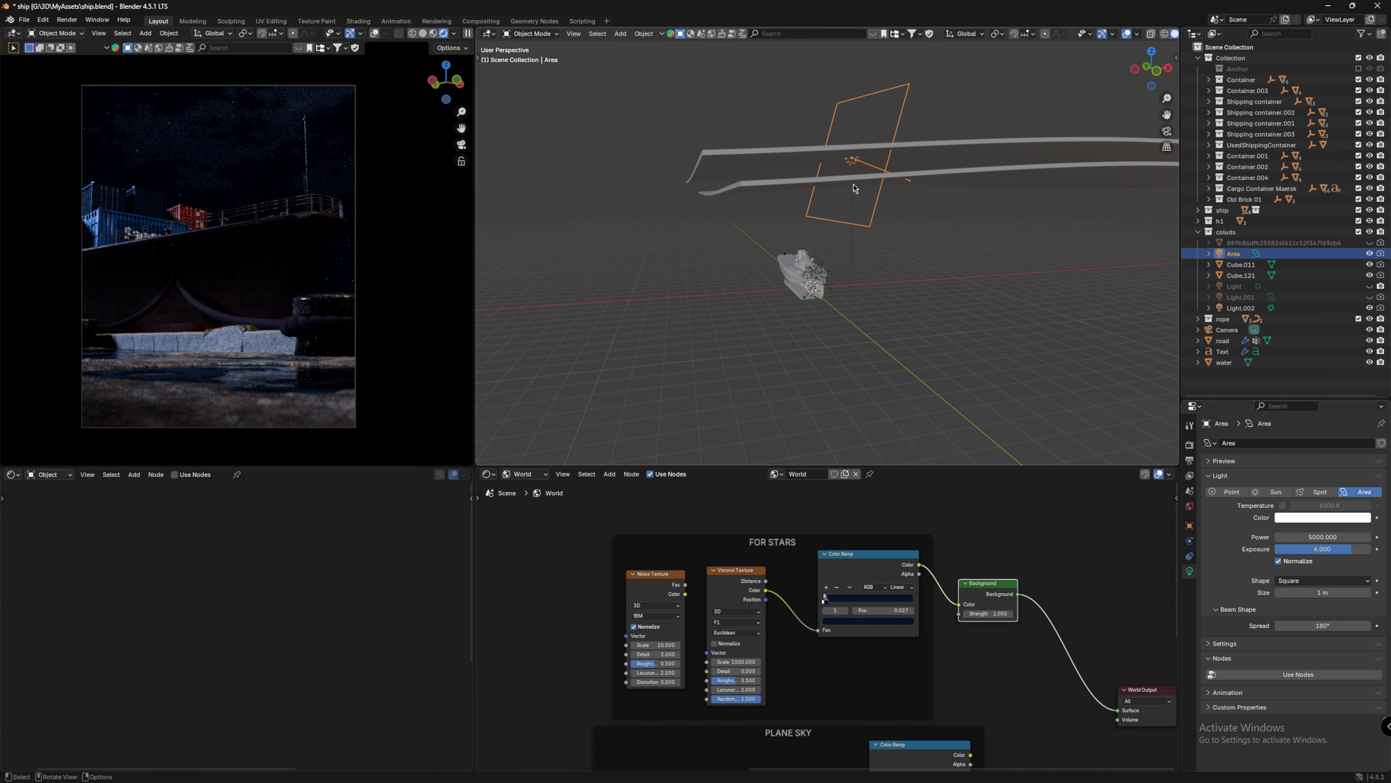
scroll(895, 198, up, 3)
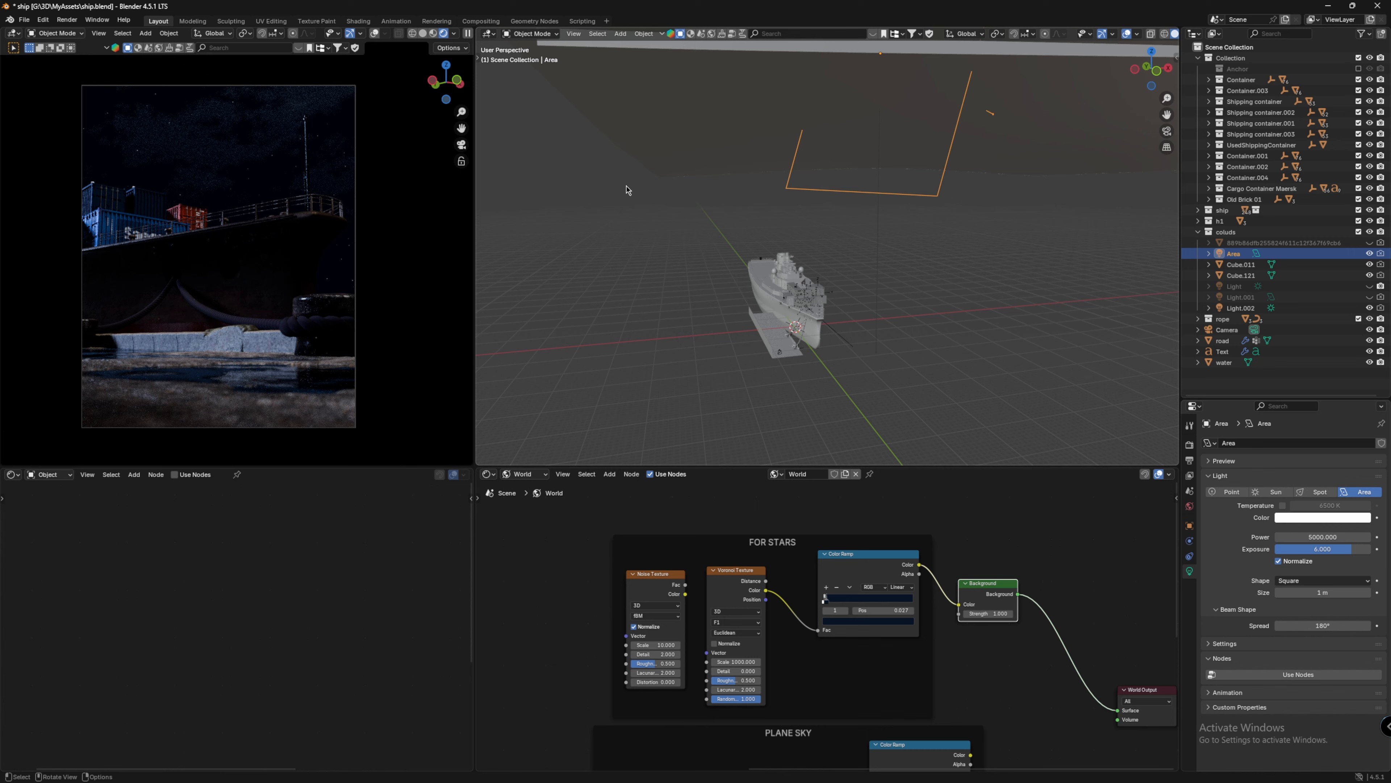
middle_drag(628, 189, 894, 327)
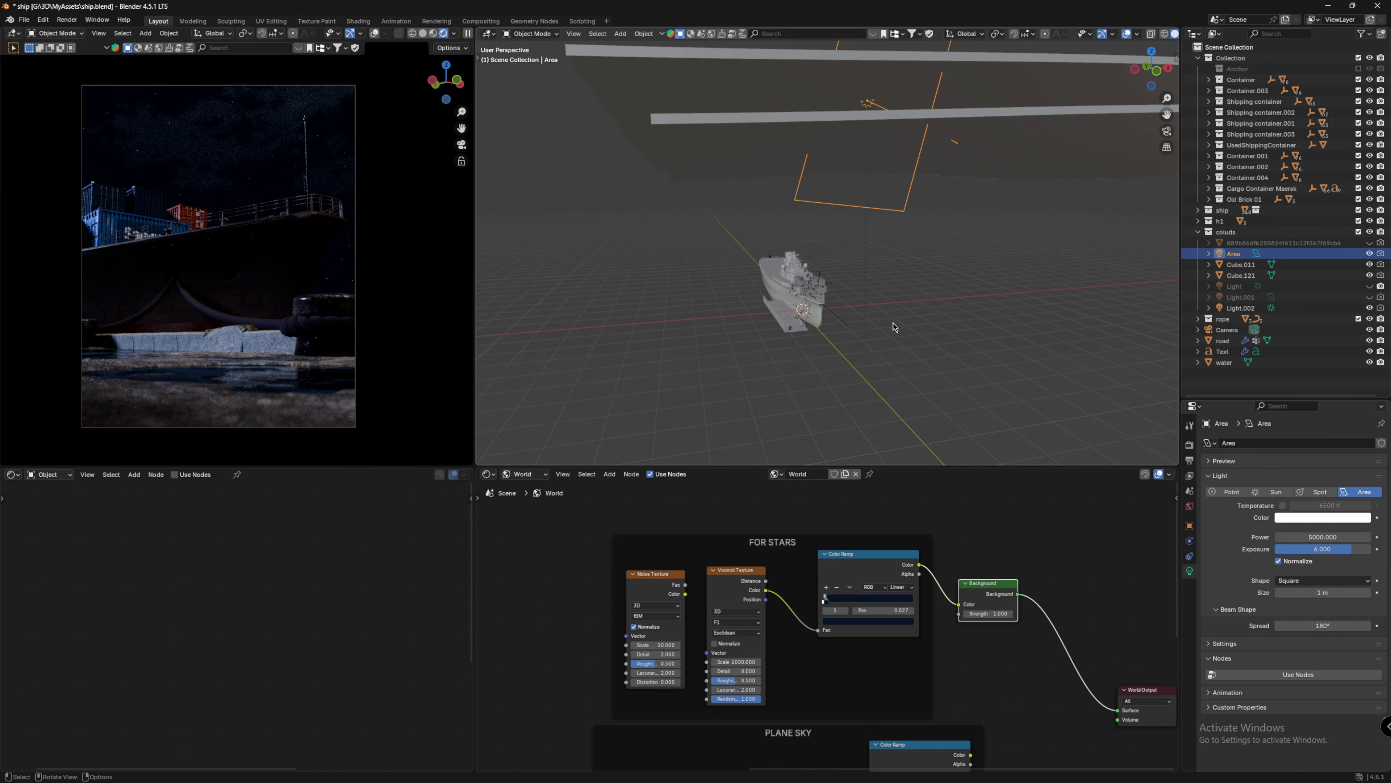